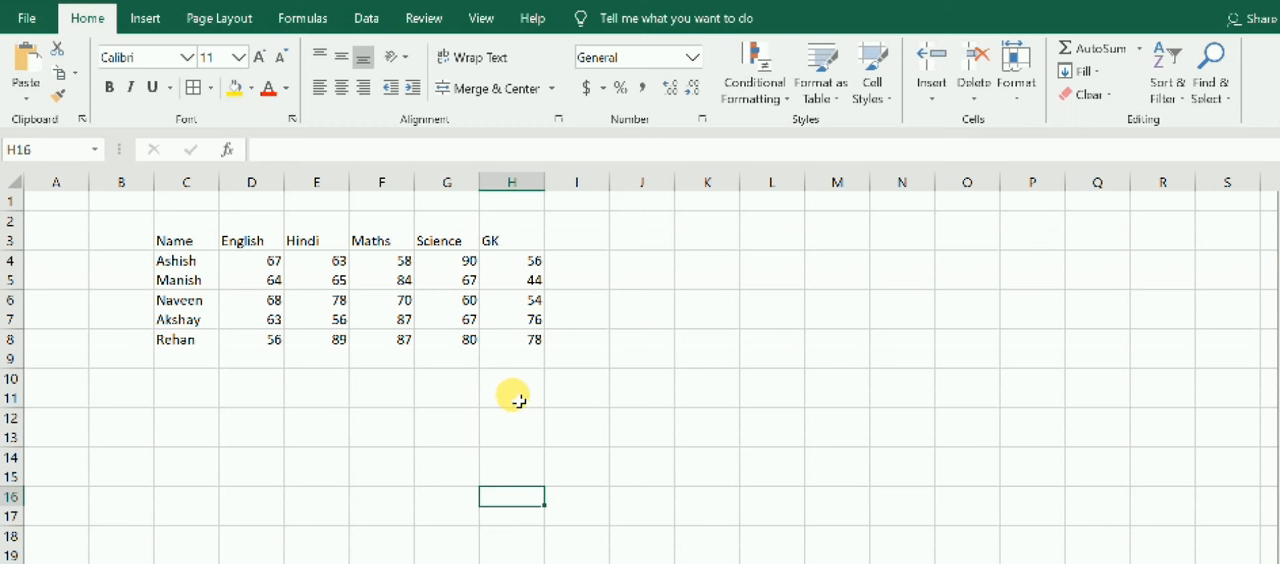
Apply bold formatting to the entire worksheet.
key("ctrl+a")
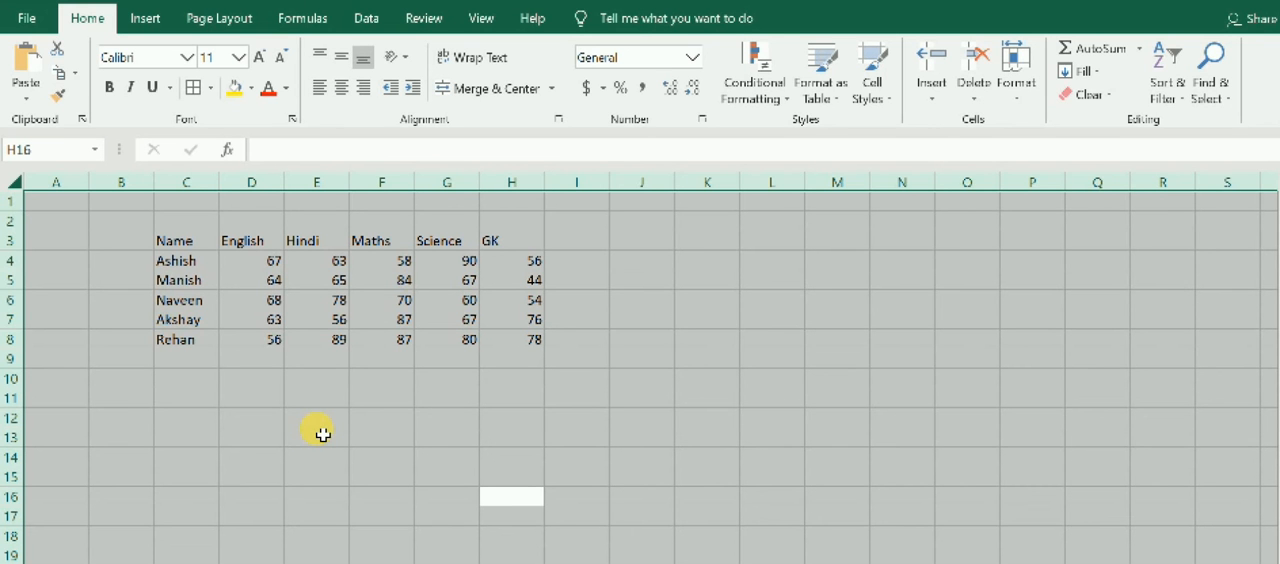
key("ctrl+b")
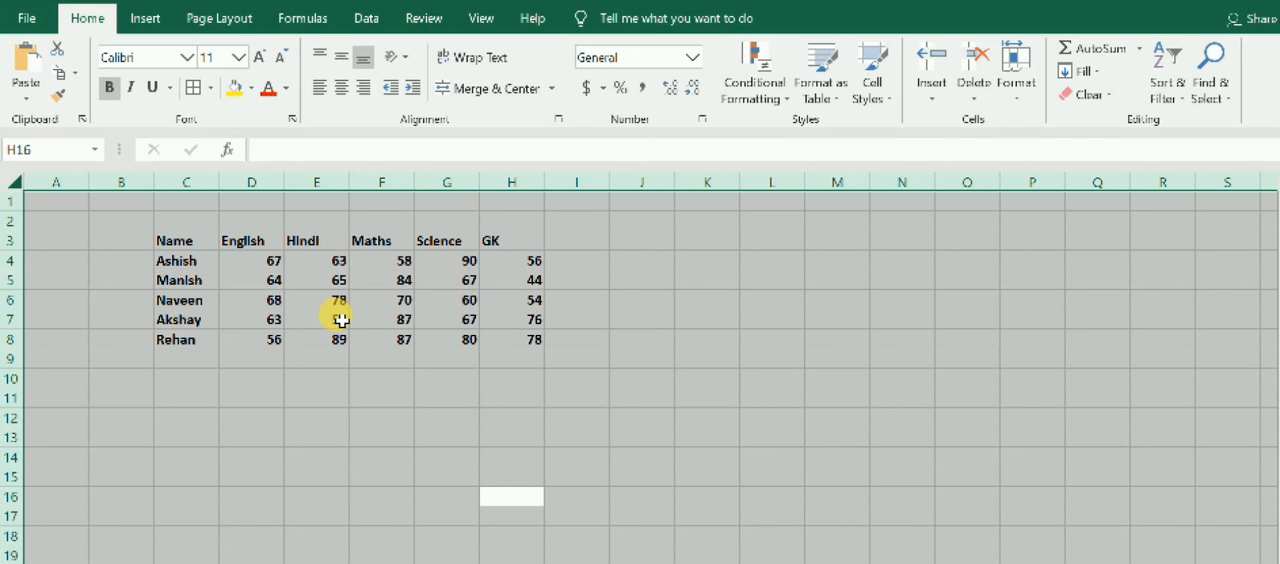
left_click(334, 376)
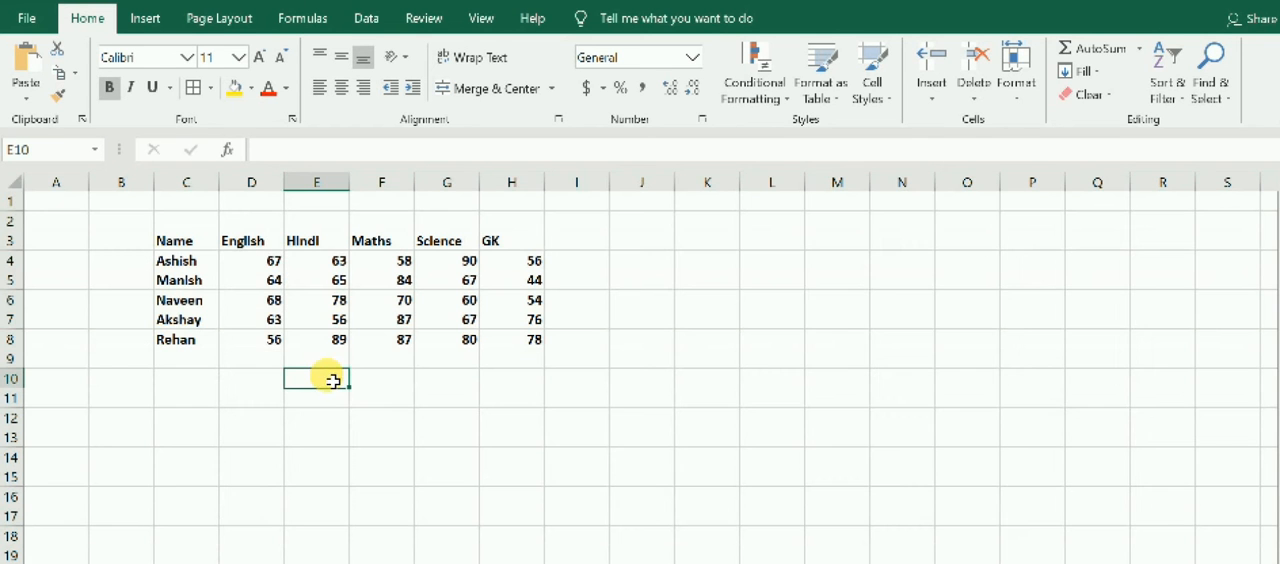
Remove the bold formatting from the marks table in C3:H8.
left_click_drag(172, 243, 196, 350)
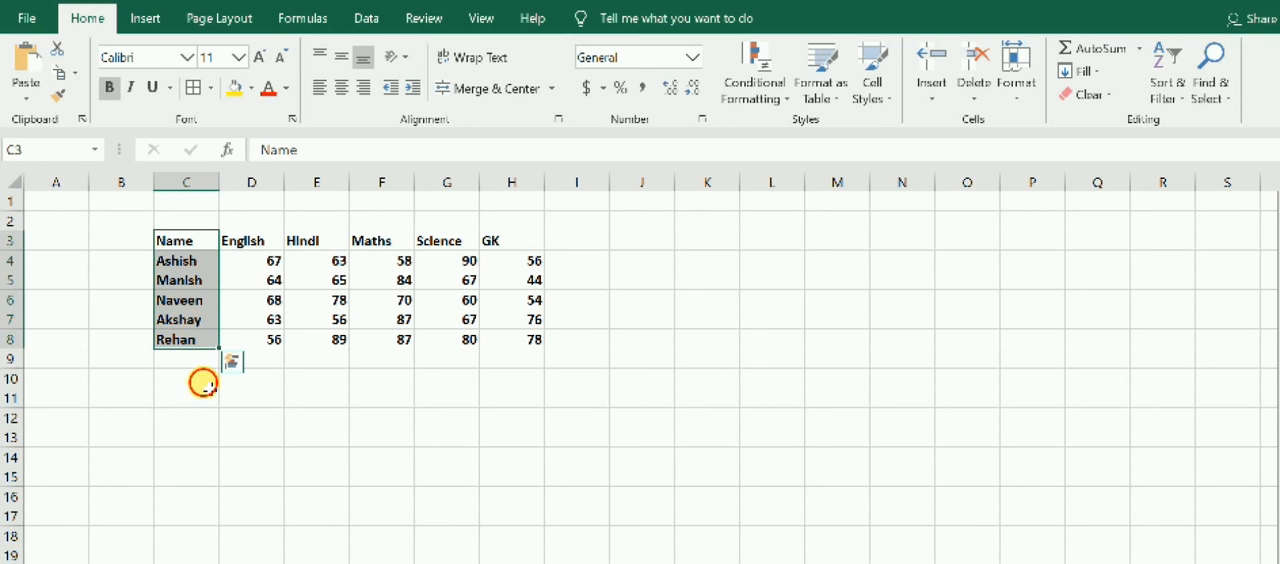
left_click(200, 379)
left_click_drag(170, 242, 530, 350)
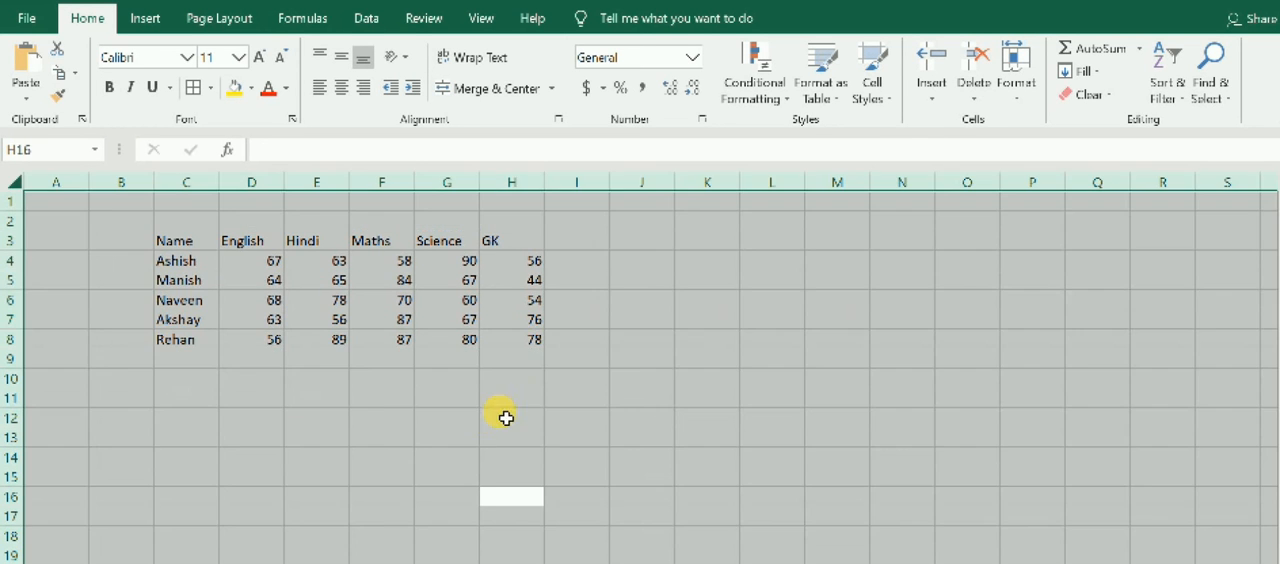
left_click(490, 423)
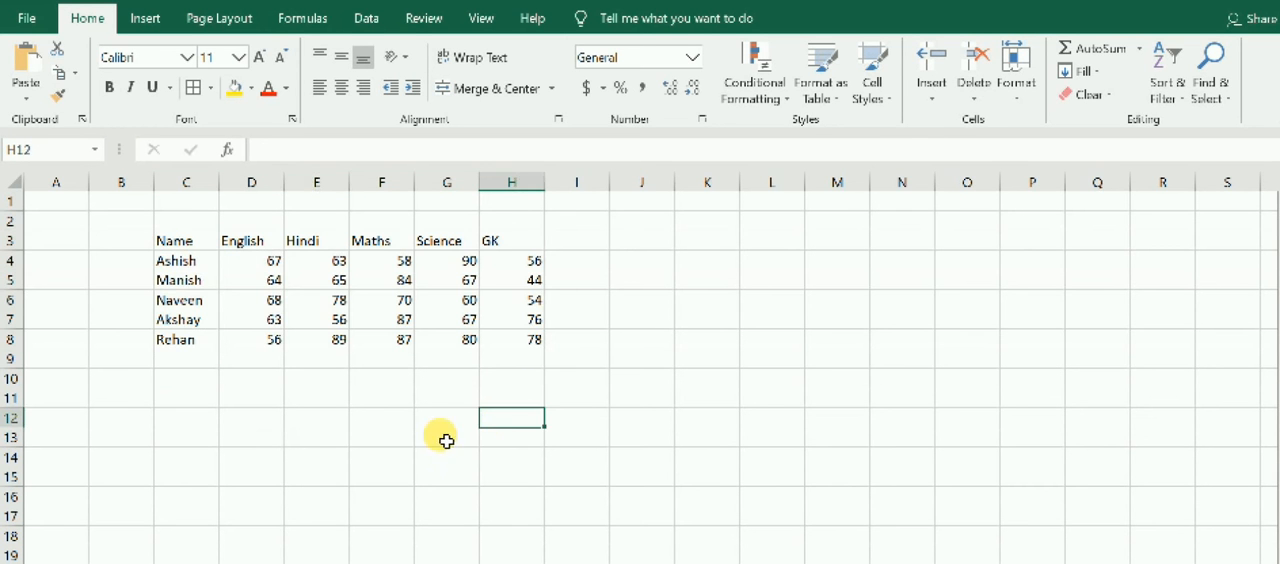
Make the Name column in cells C3:C8 bold.
left_click(312, 432)
left_click_drag(176, 244, 183, 340)
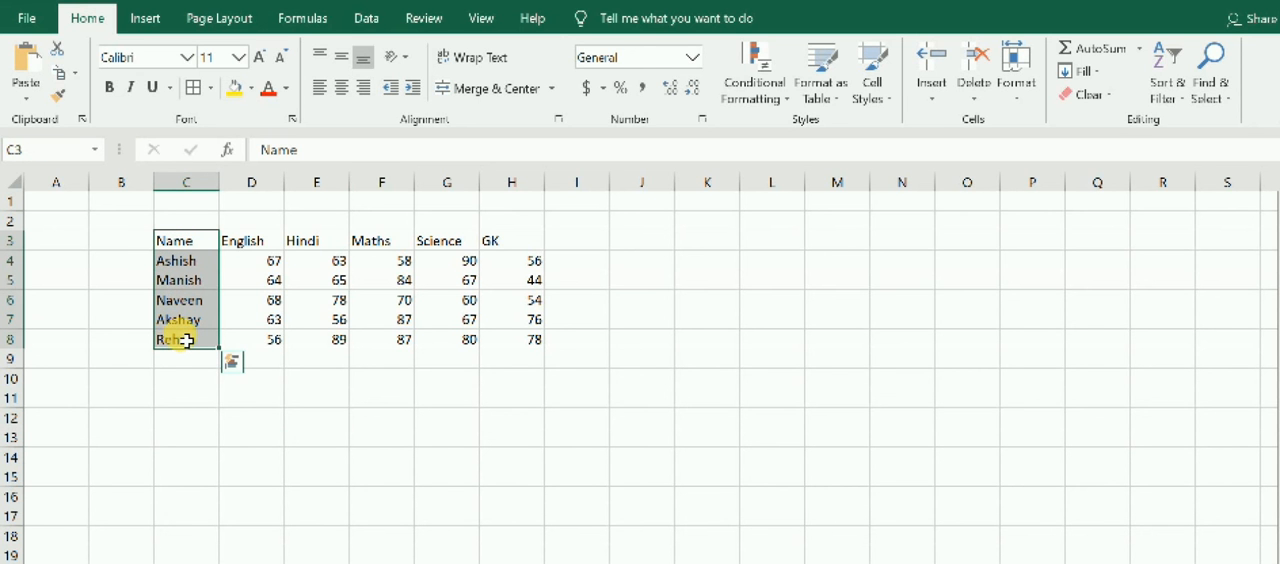
key("ctrl+b")
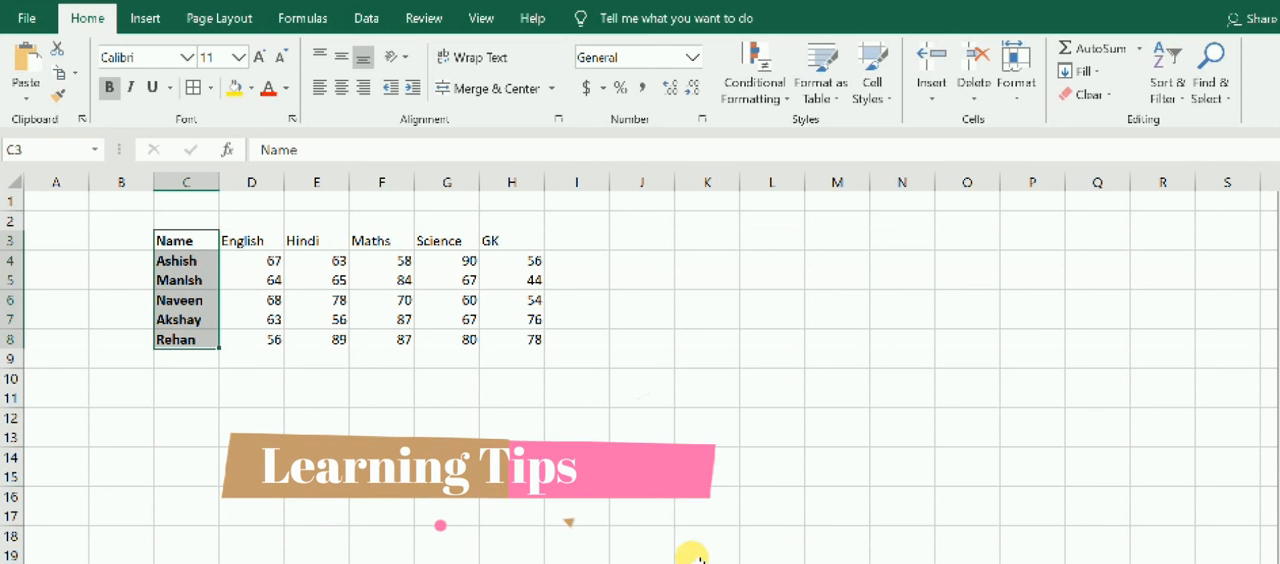
Switch to the WordPad document to read the Excel shortcuts list, and return to the worksheet.
mouse_move(669, 562)
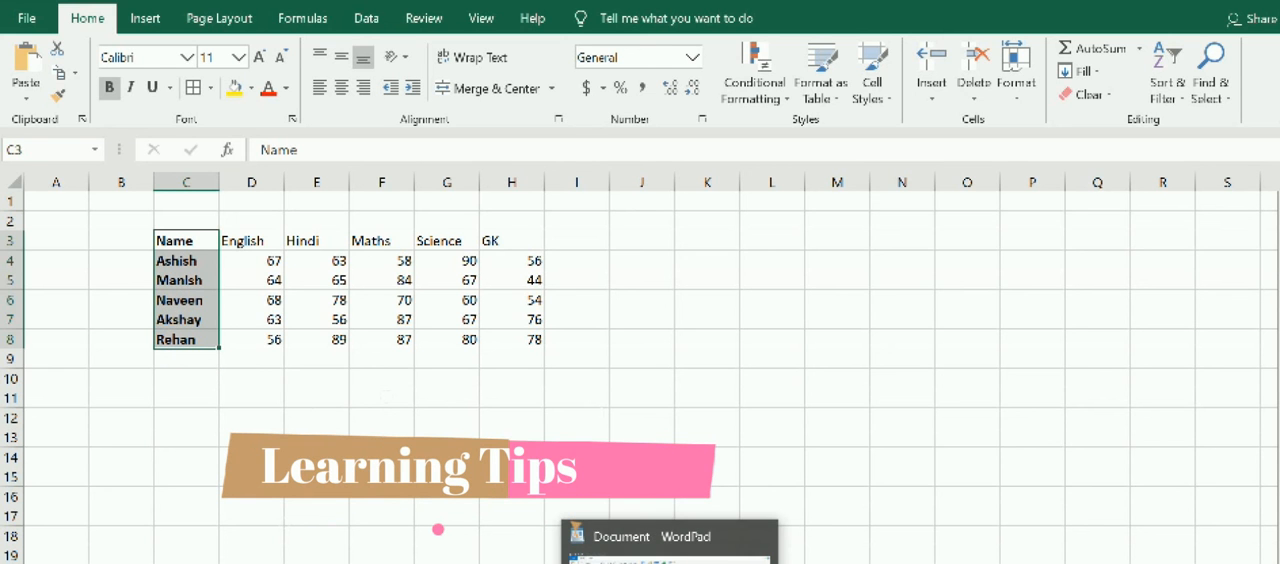
left_click(669, 550)
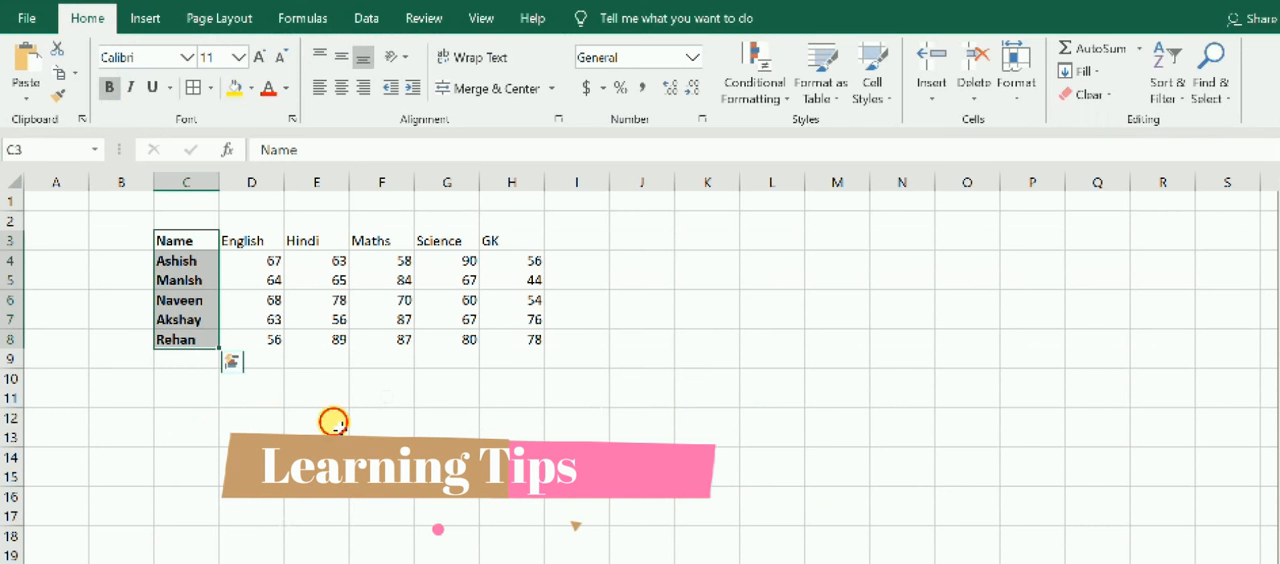
left_click(318, 420)
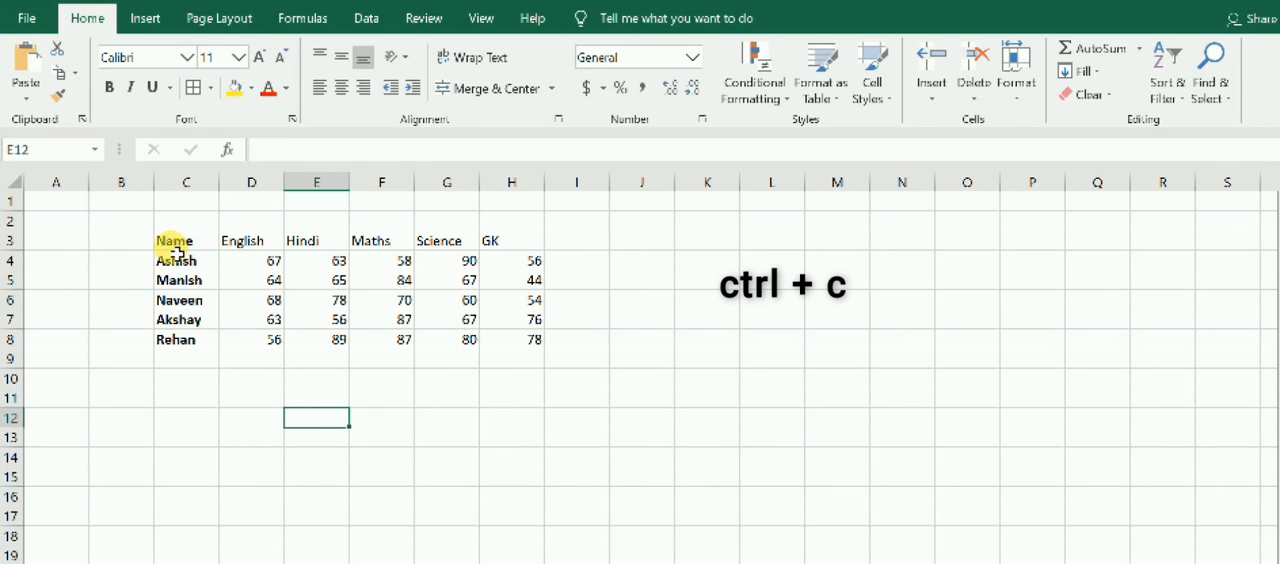
Copy the student names in C4:C8 and paste them below the table starting at cell C10.
left_click(183, 380)
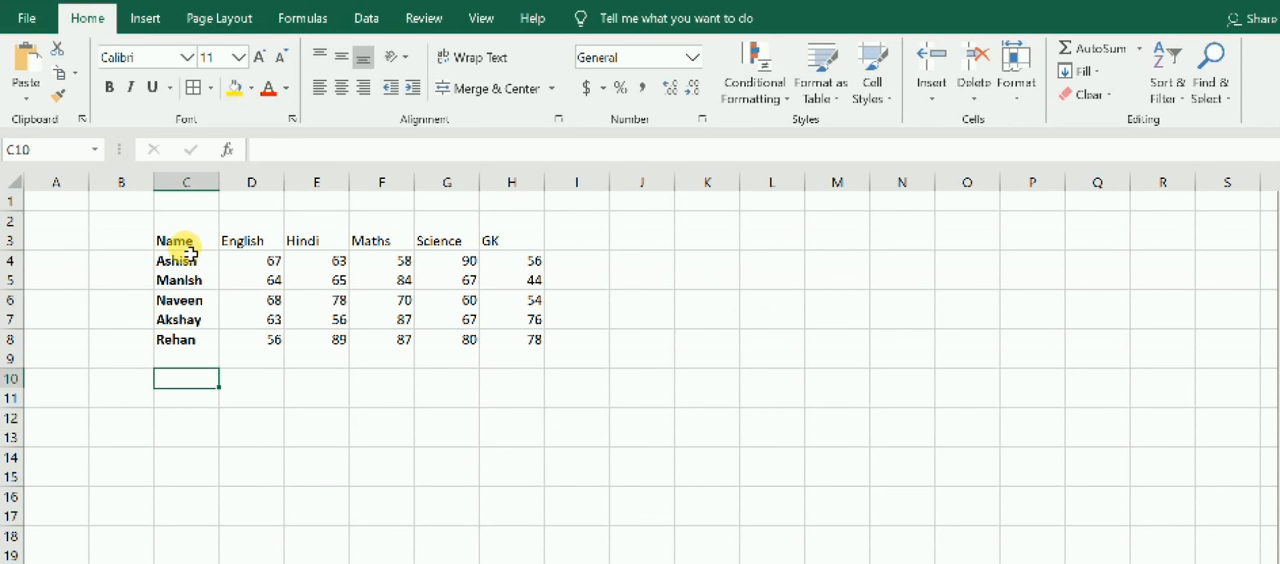
left_click(177, 262)
left_click_drag(177, 262, 180, 343)
key("ctrl+c")
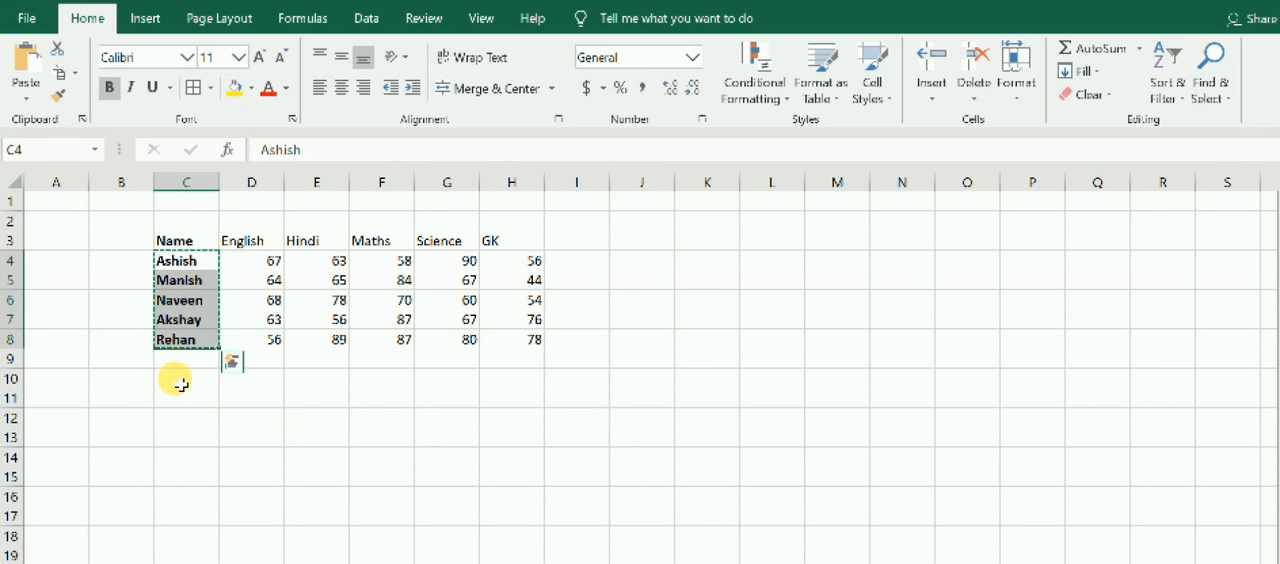
left_click(182, 385)
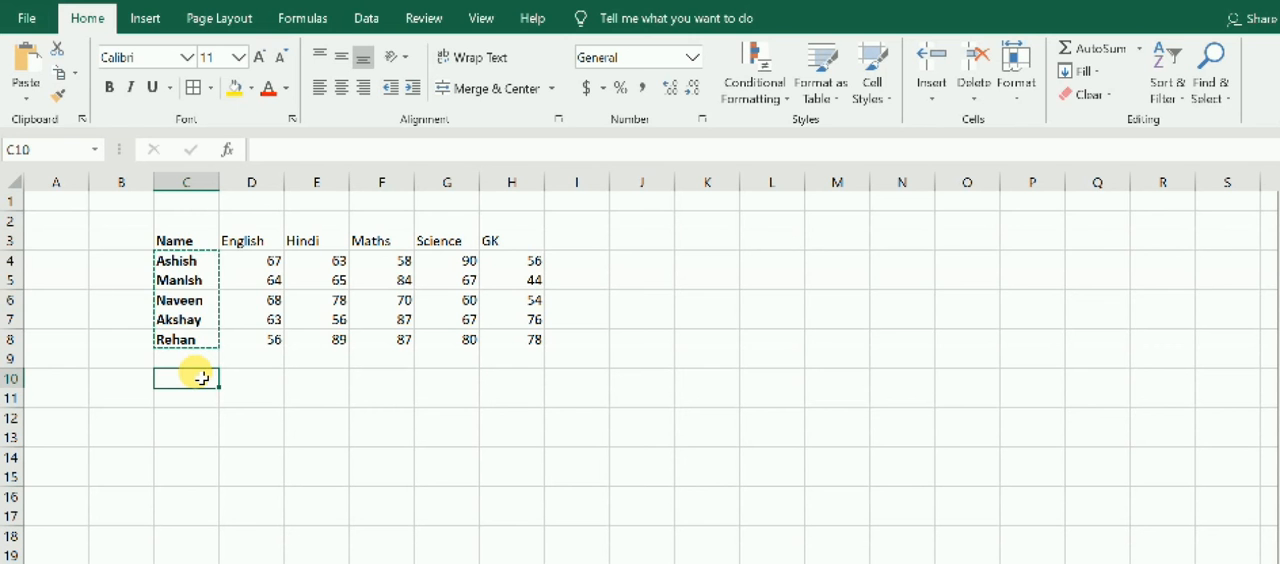
left_click_drag(181, 261, 180, 342)
key("ctrl+v")
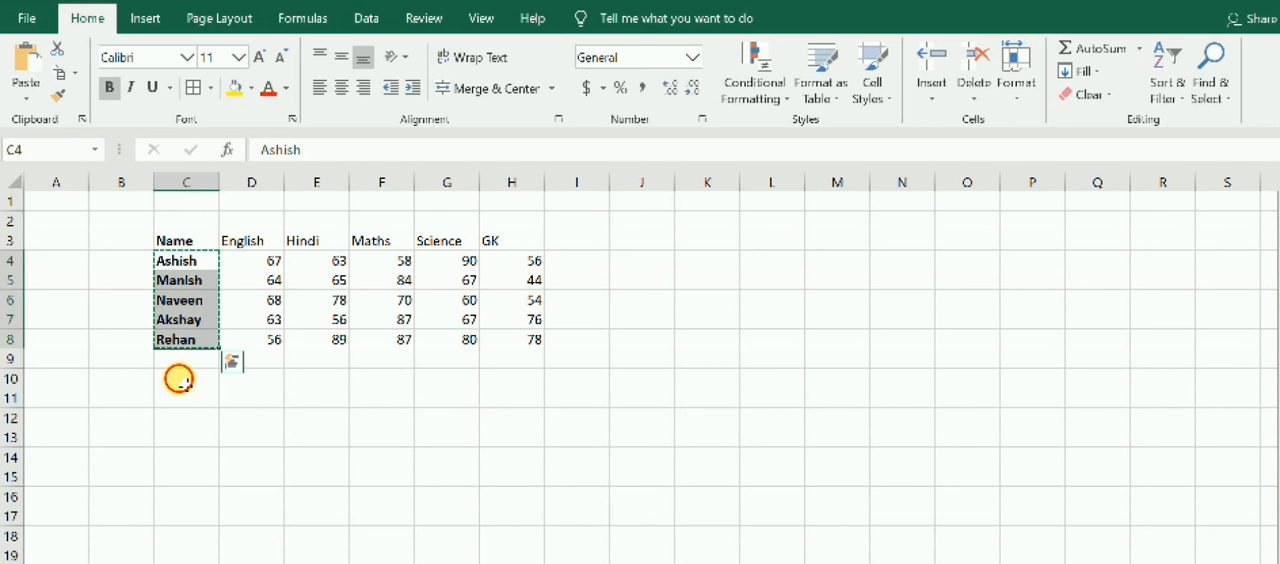
left_click(183, 378)
key("ctrl+v")
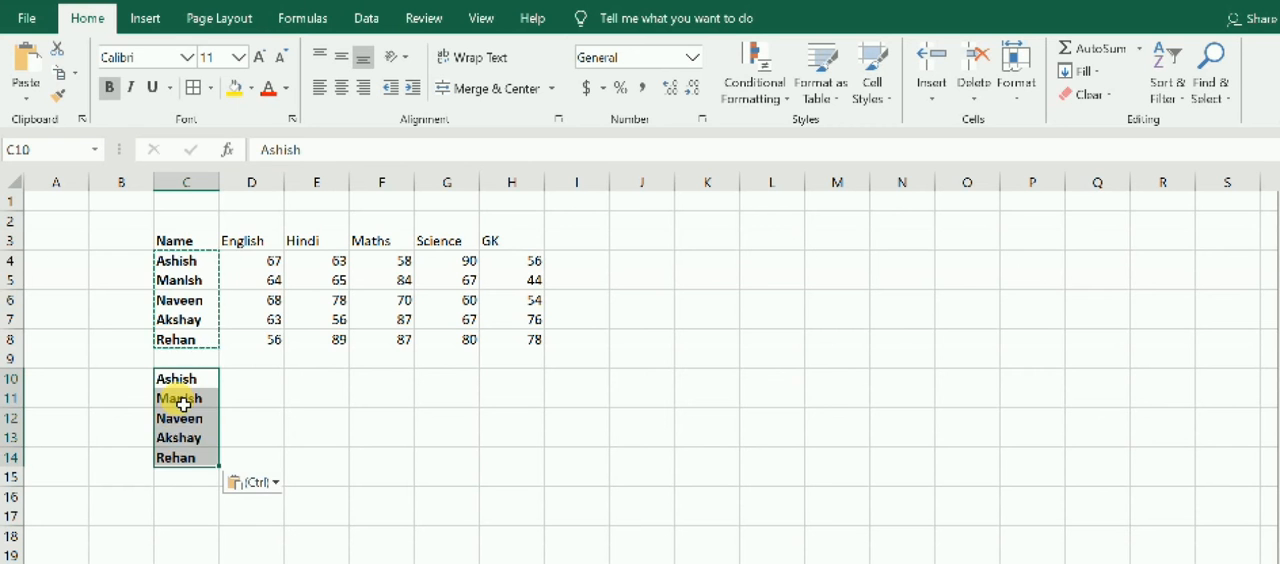
Paste the copied student names three more times, starting at cells E10, G10 and I10.
scroll(181, 420, "down", 1)
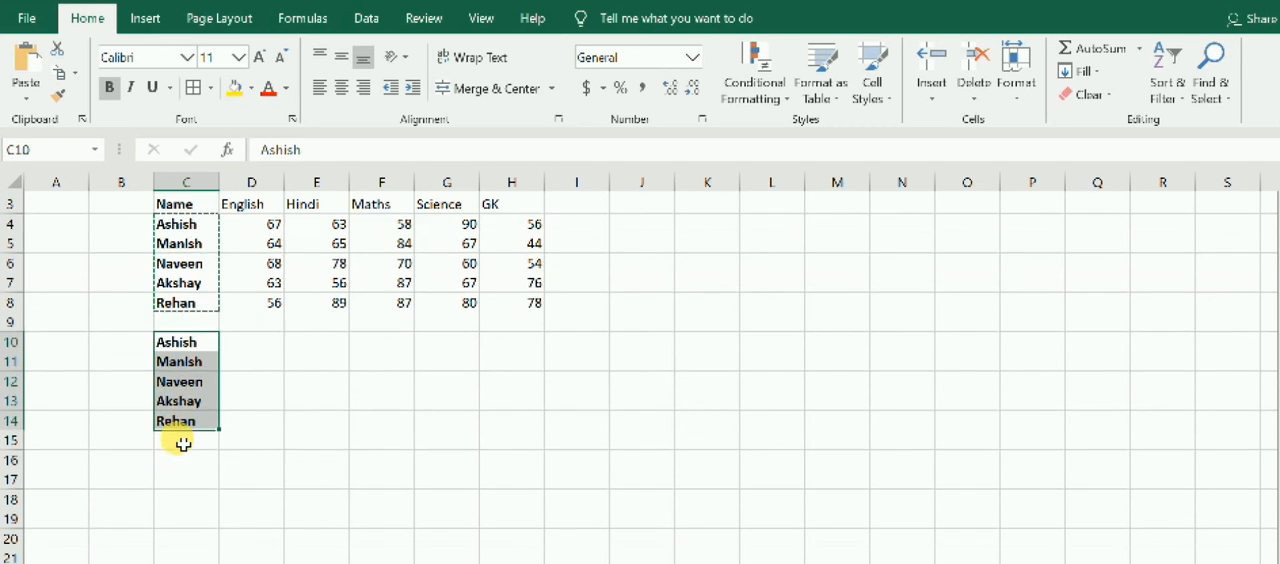
left_click(300, 323)
key("ctrl+v")
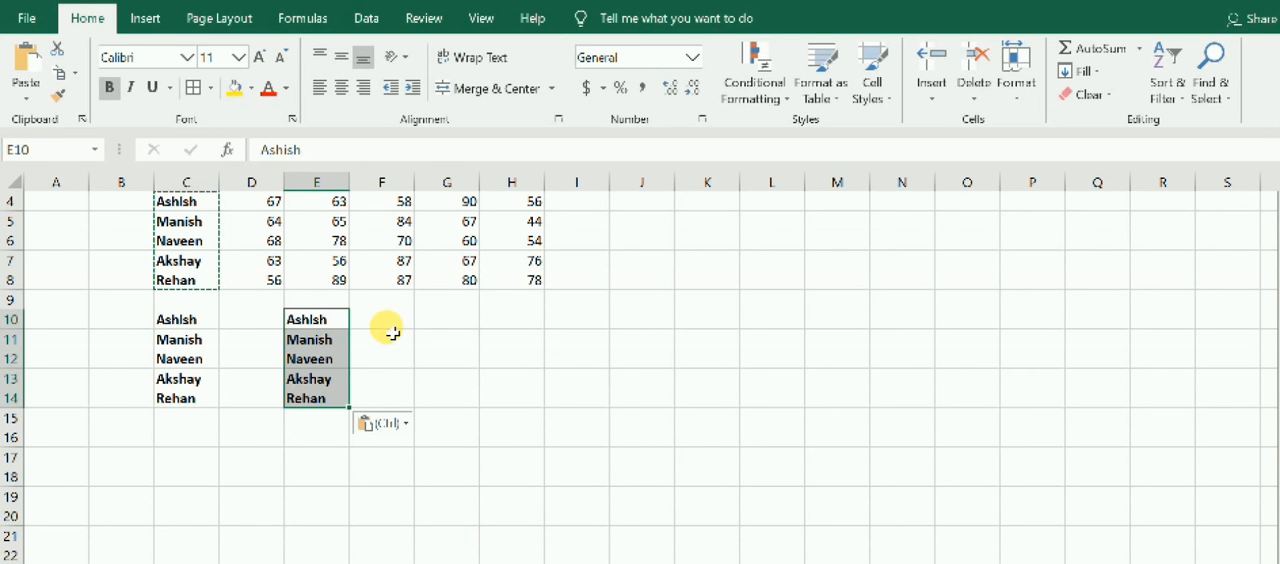
left_click(451, 322)
key("ctrl+v")
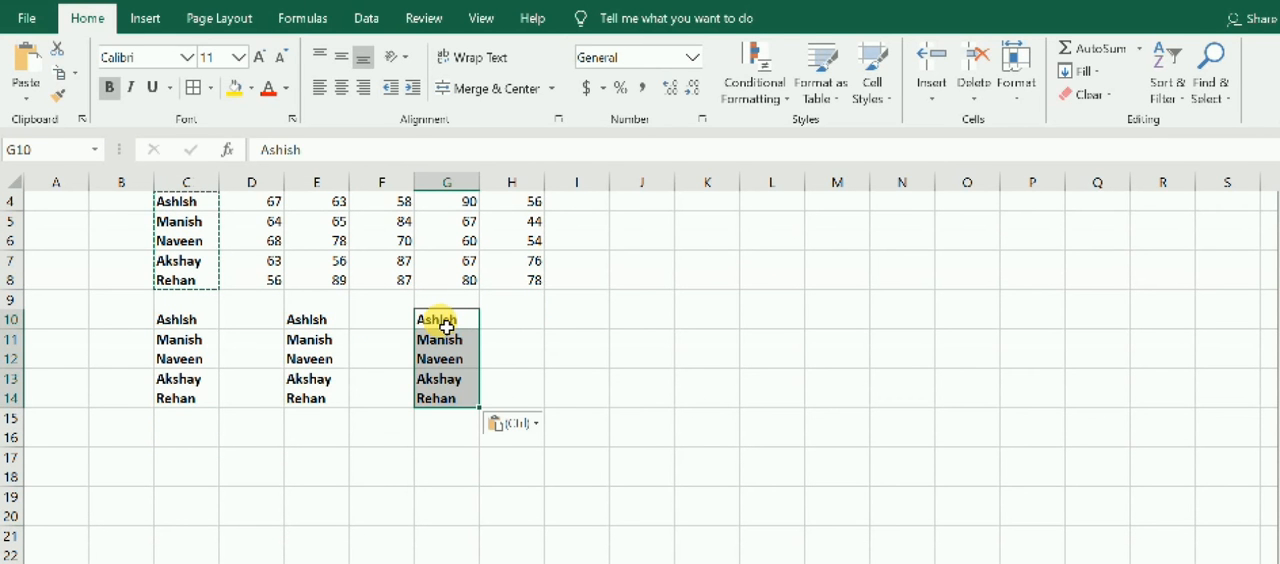
left_click(568, 318)
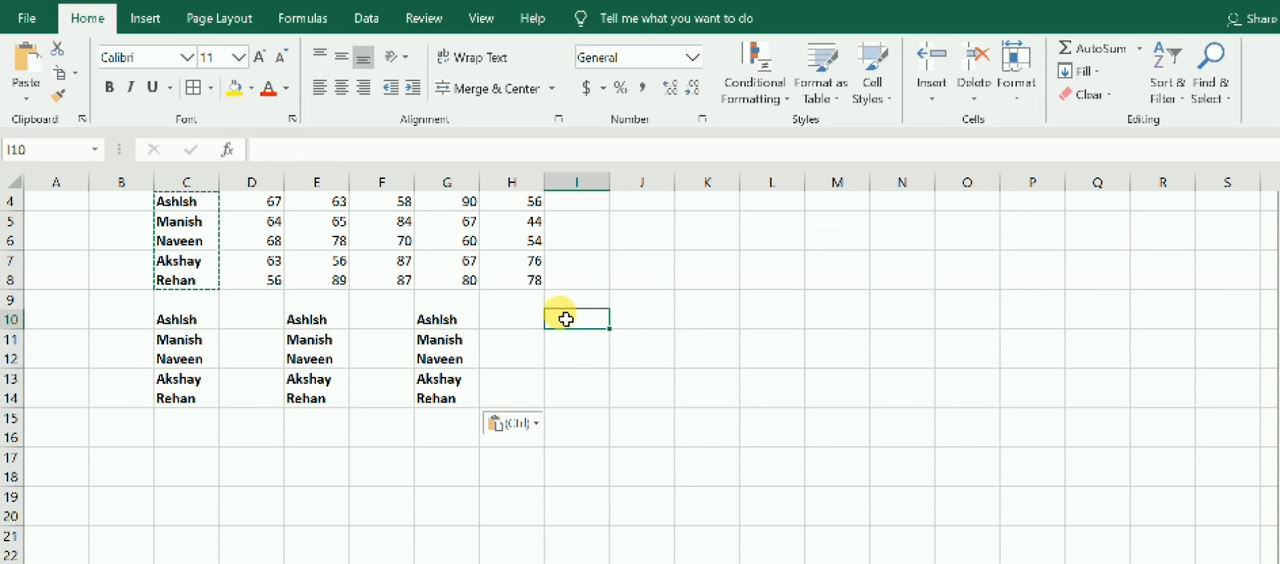
key("ctrl+v")
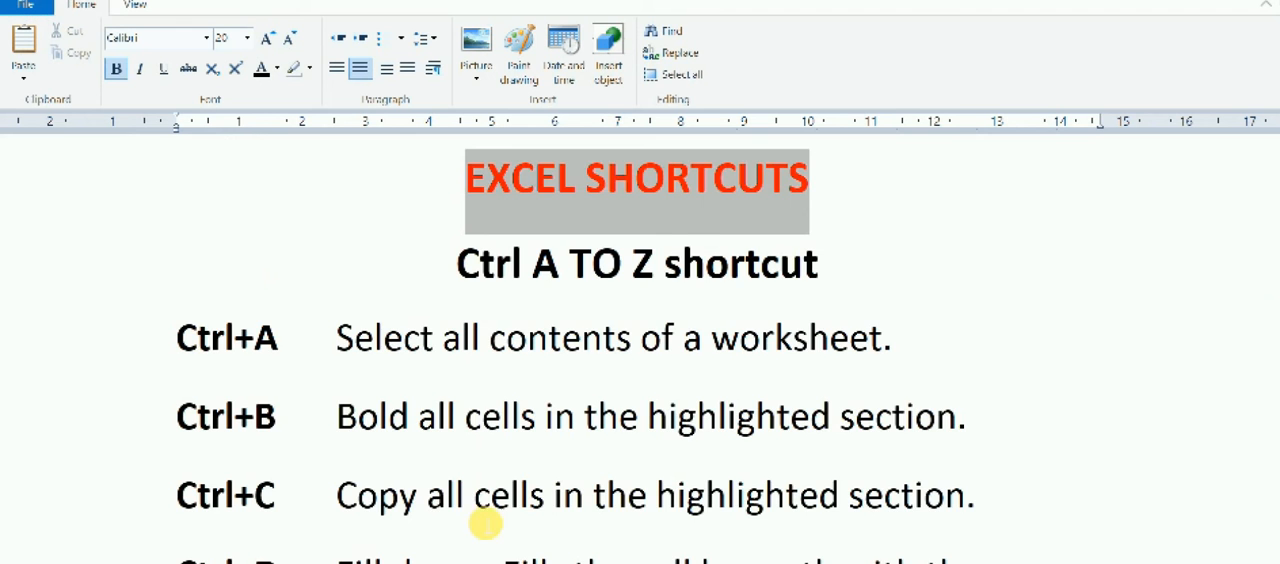
Check the next entry in the shortcuts list and fill cell I15 with the content of the cell above.
scroll(485, 520, "down", 3)
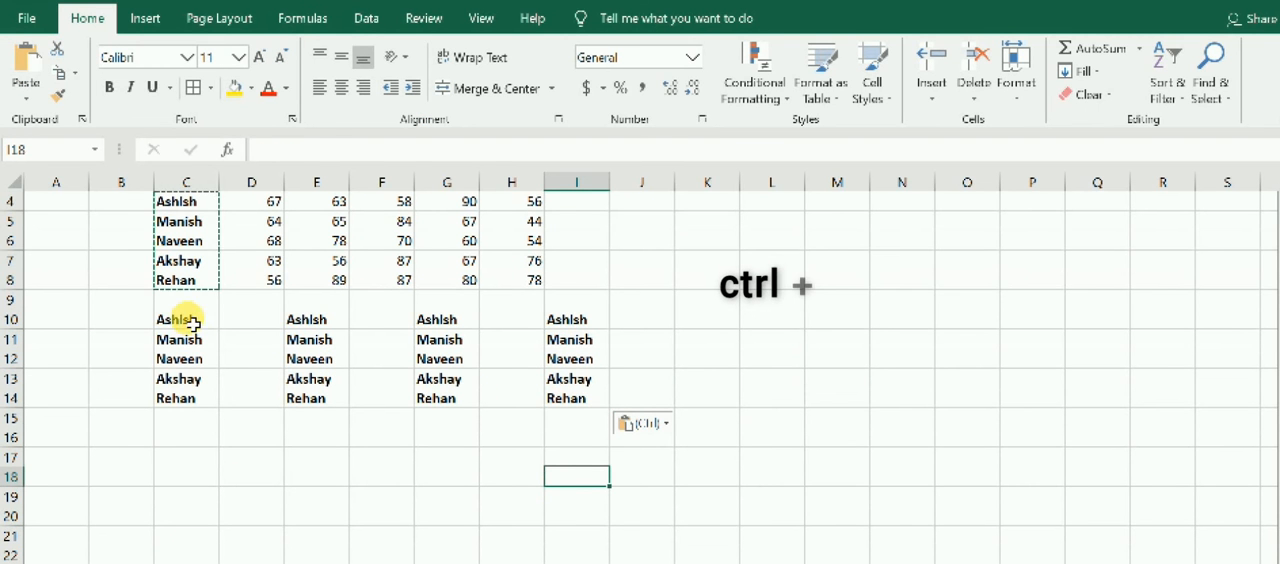
left_click(580, 422)
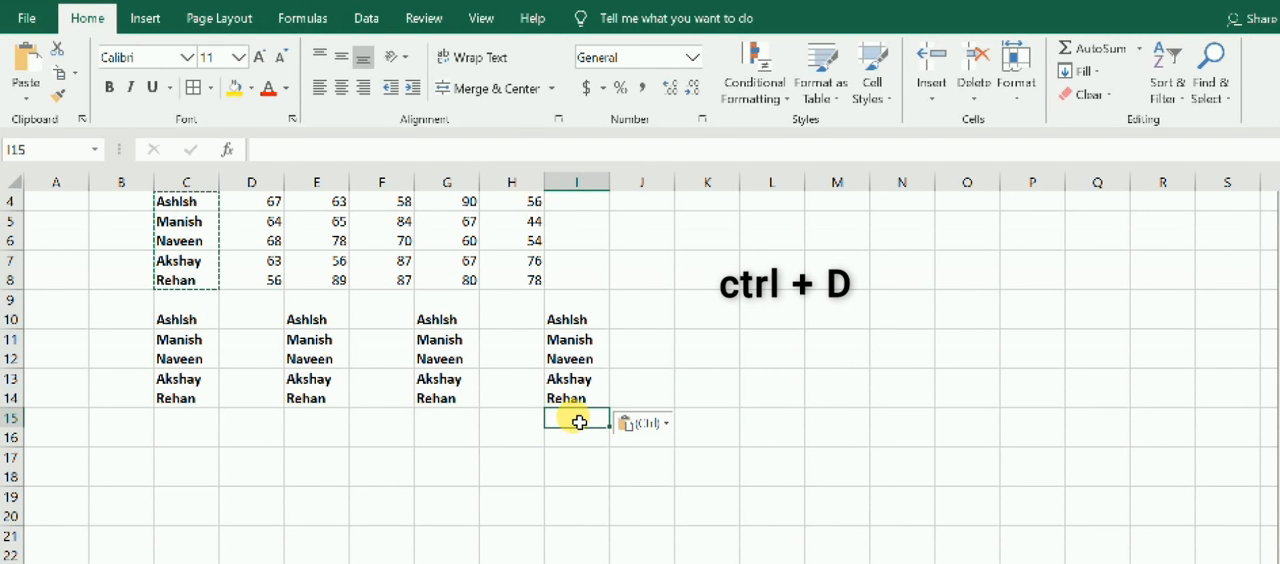
key("ctrl+d")
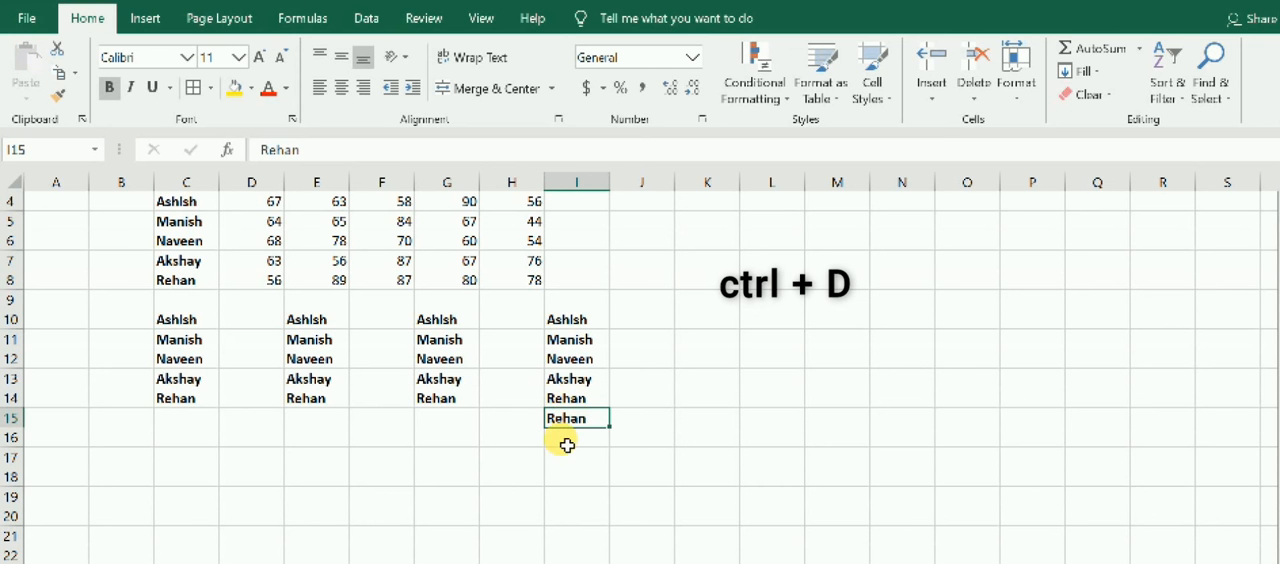
Fill cell F9 under the Maths marks with the value of the cell above.
left_click(570, 322)
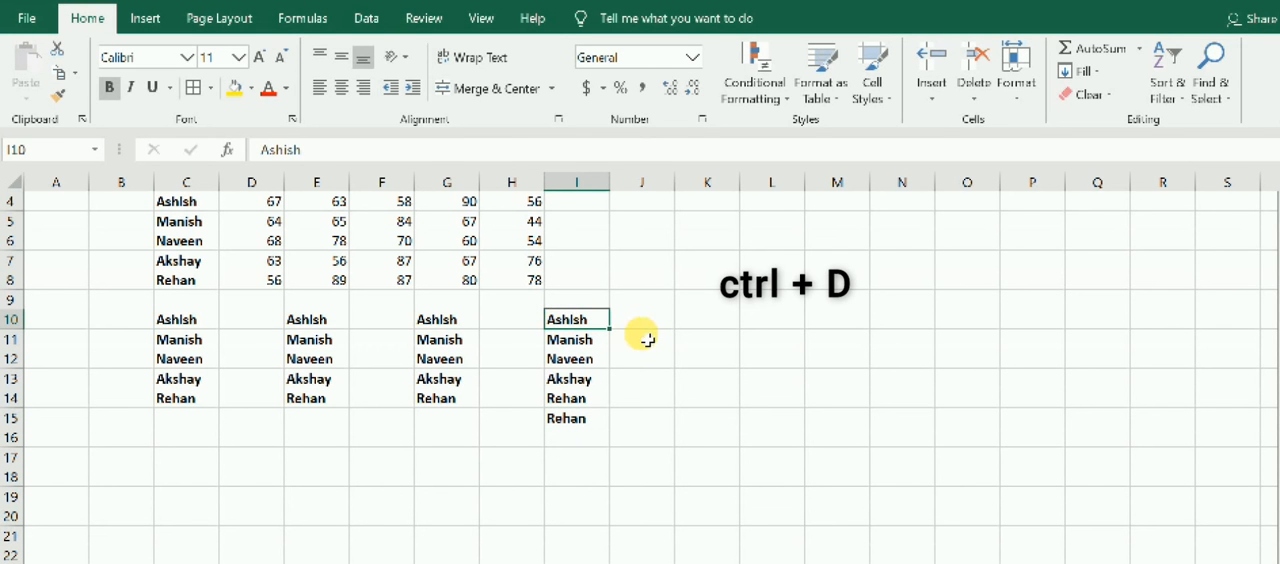
left_click(645, 326)
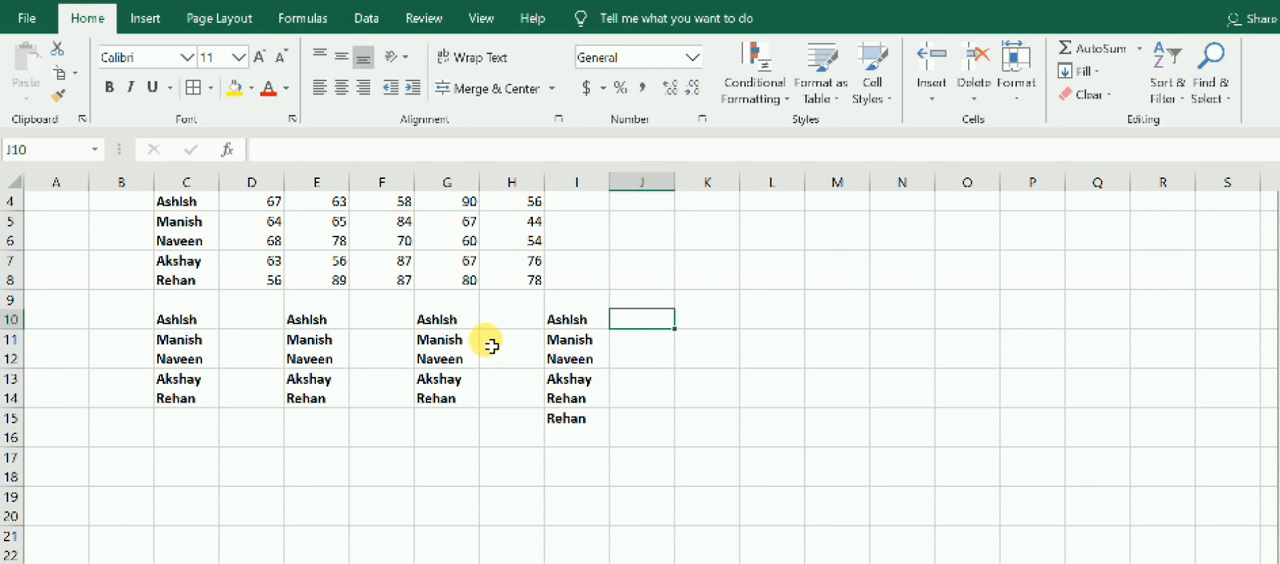
left_click(399, 281)
left_click(391, 302)
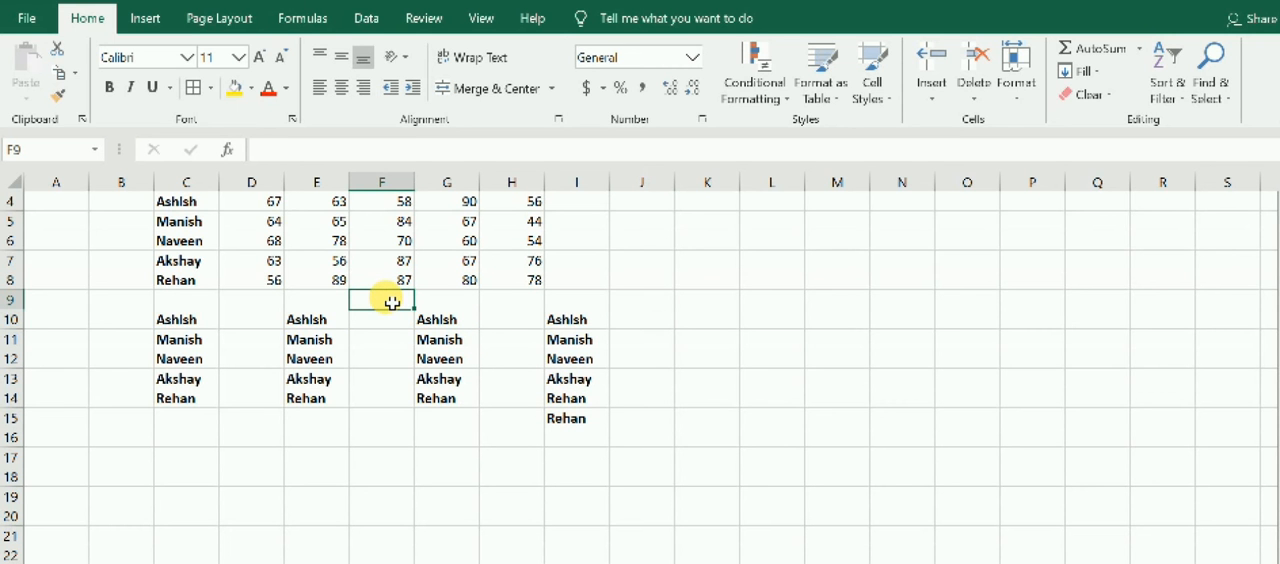
key("ctrl+d")
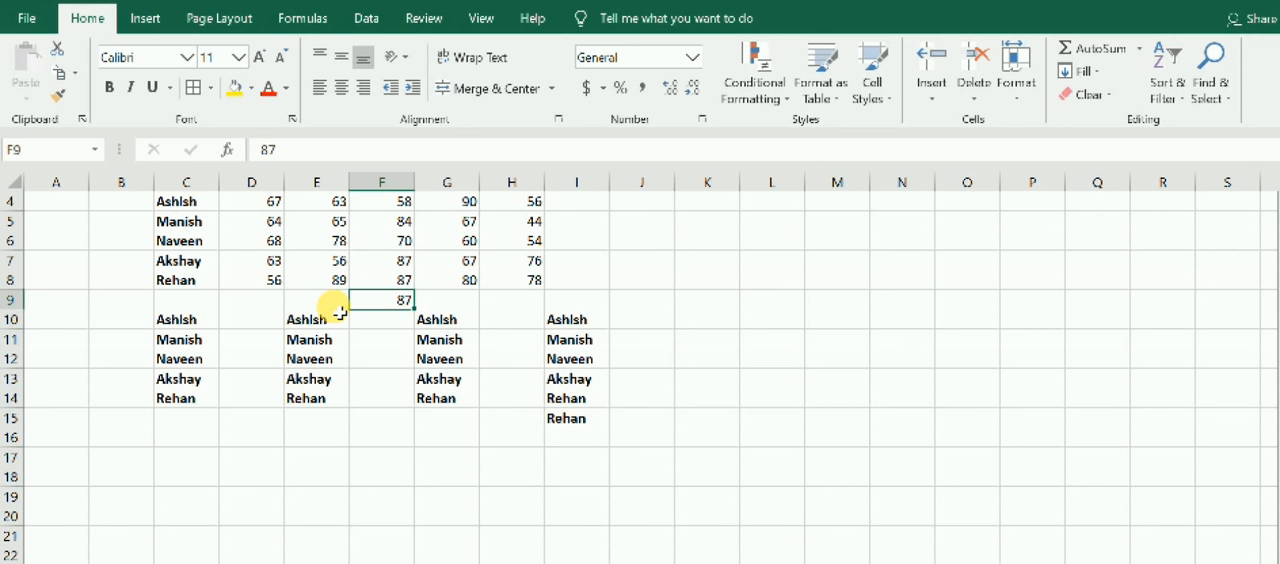
scroll(540, 264, "up", 1)
left_click(540, 262)
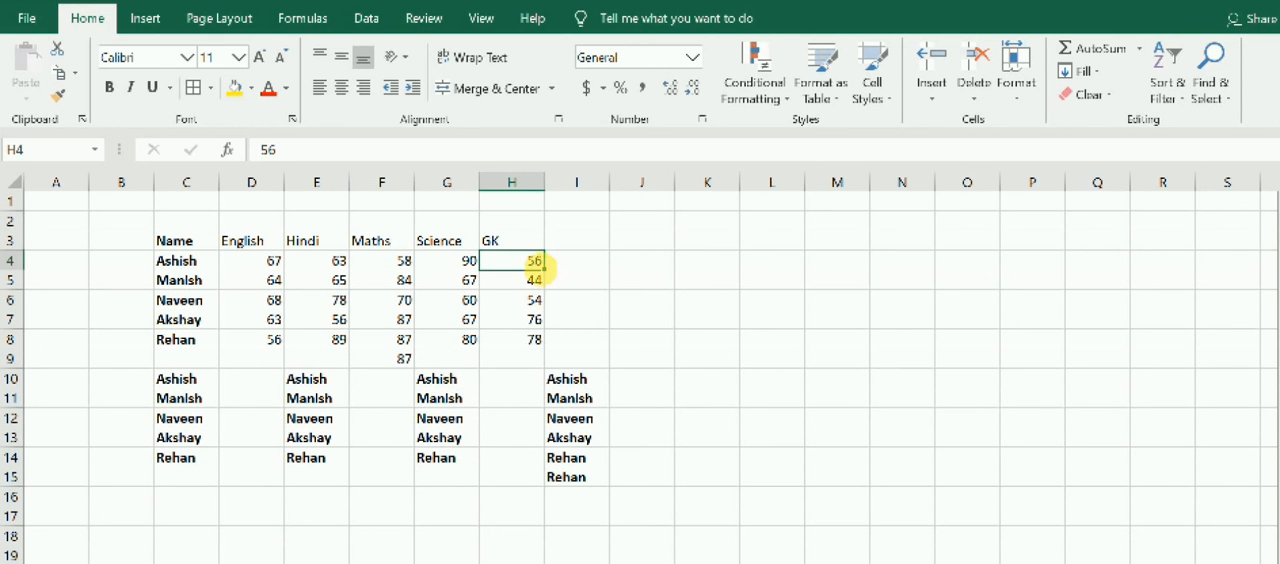
left_click(578, 266)
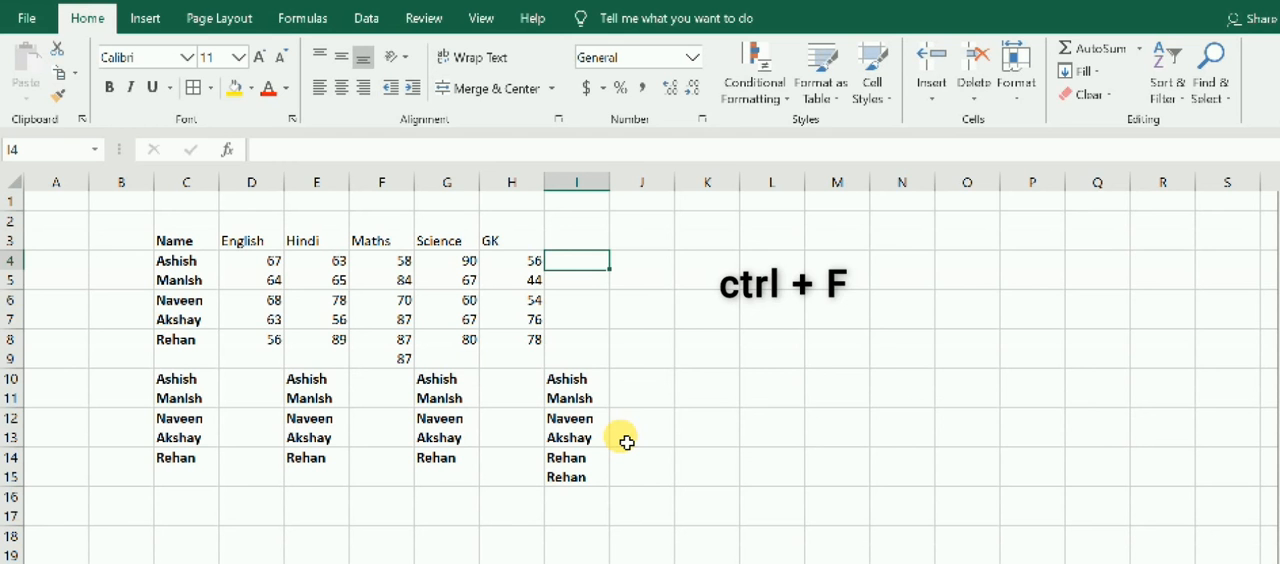
Find all cells containing the name of the student in row 8, and step through the next two matches.
key("ctrl+f")
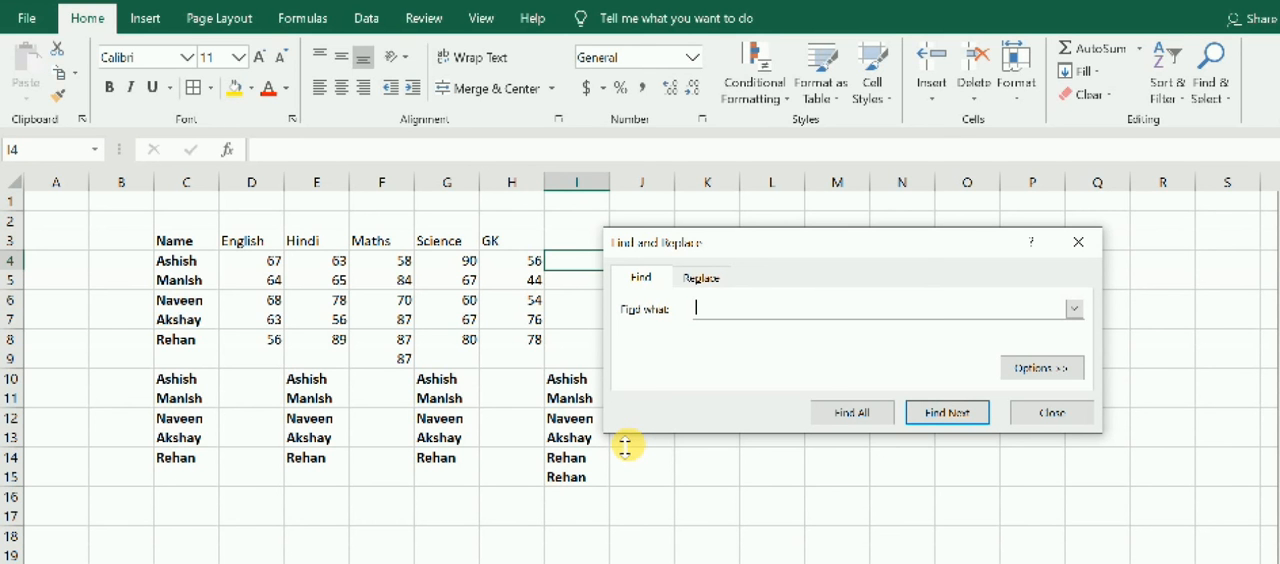
type("rehan")
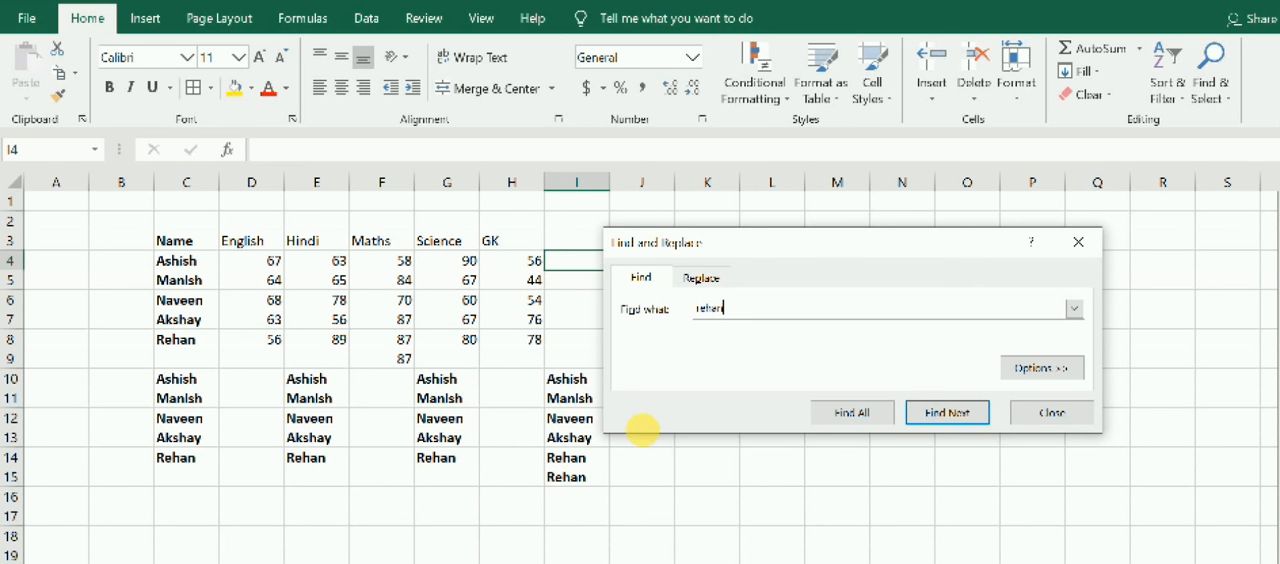
left_click(852, 413)
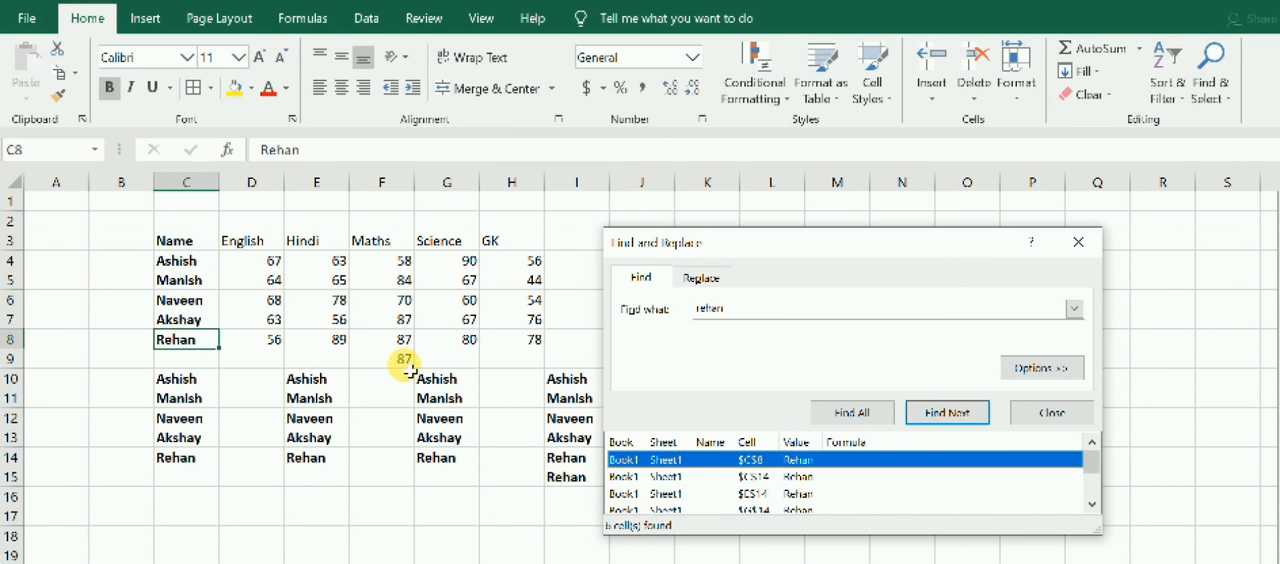
left_click(189, 338)
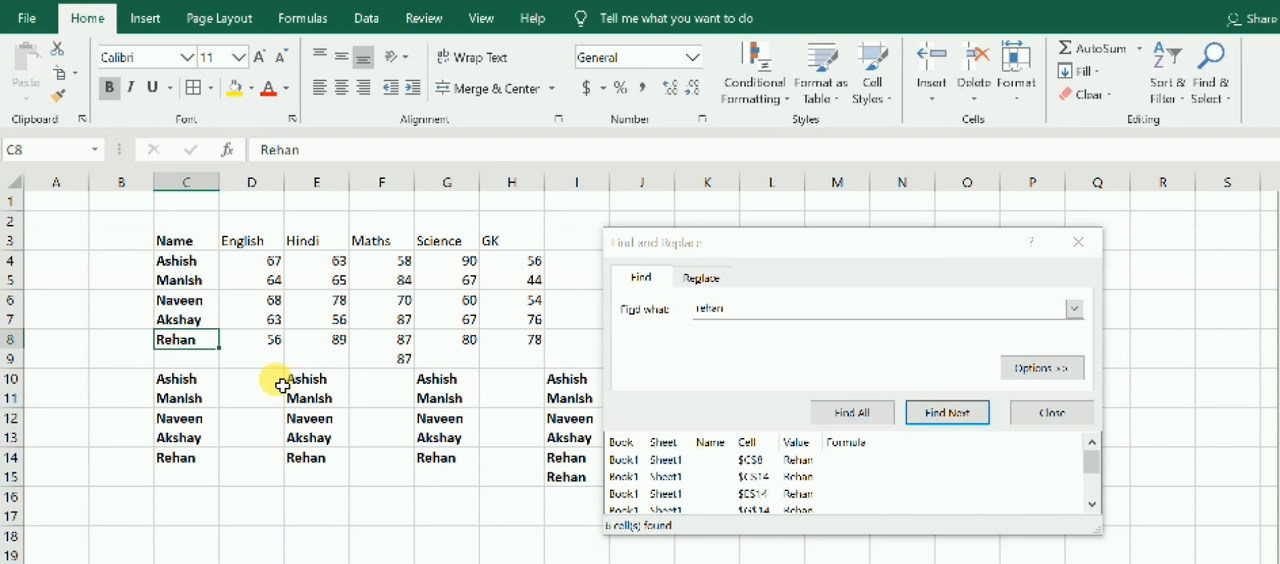
left_click(960, 412)
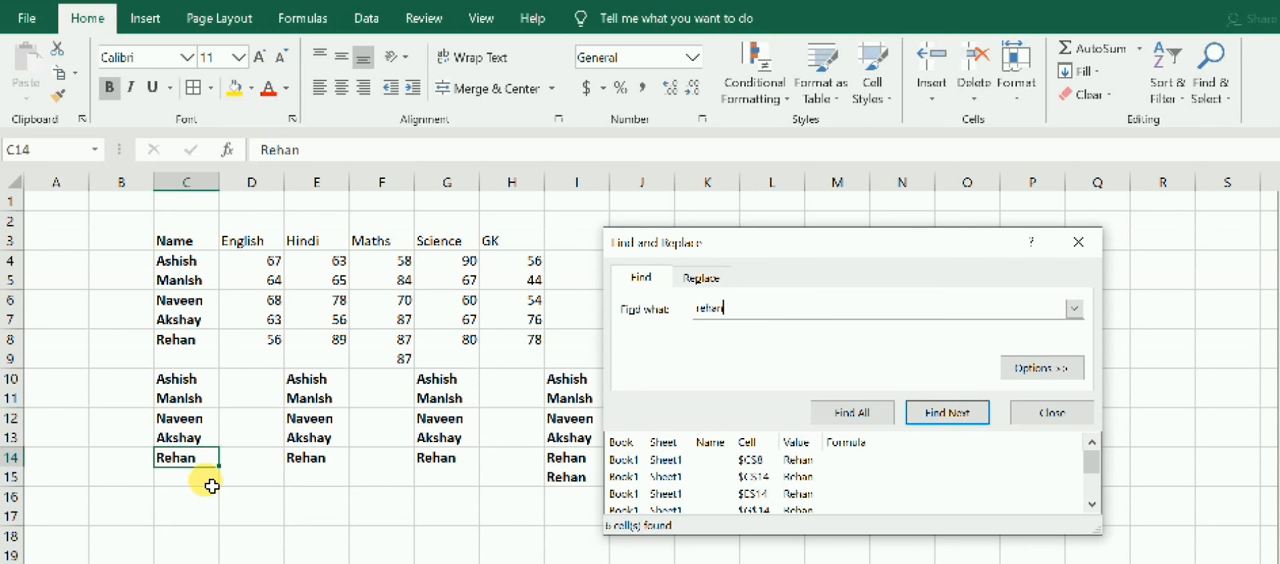
left_click(968, 416)
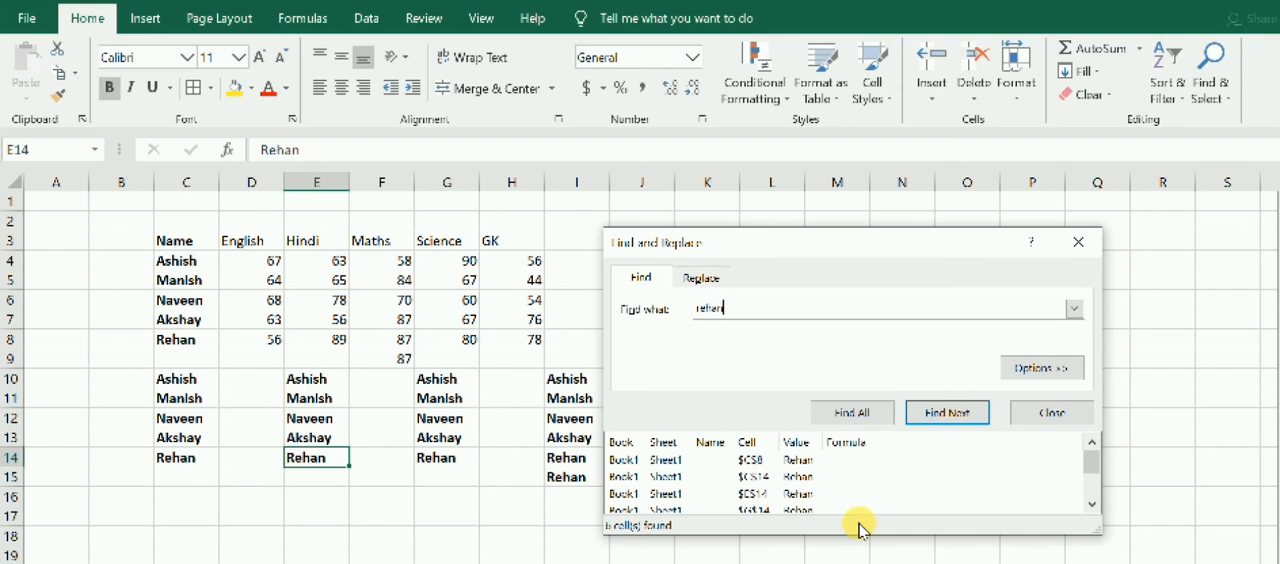
Step through the remaining matches of the searched student name, down to cell I15.
left_click(947, 412)
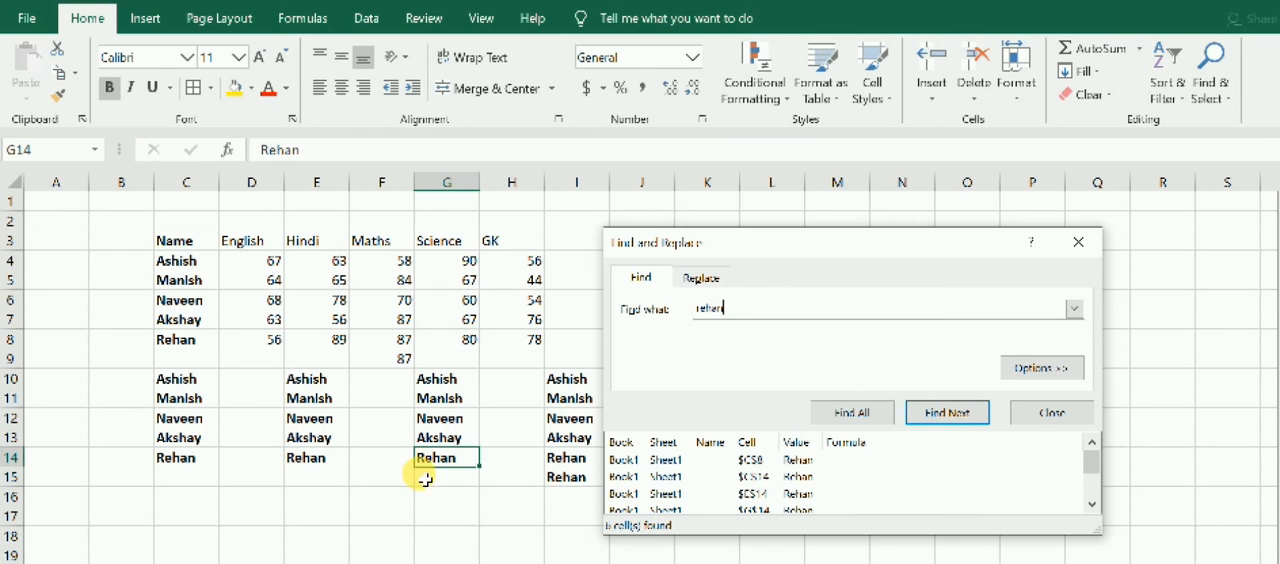
left_click(957, 411)
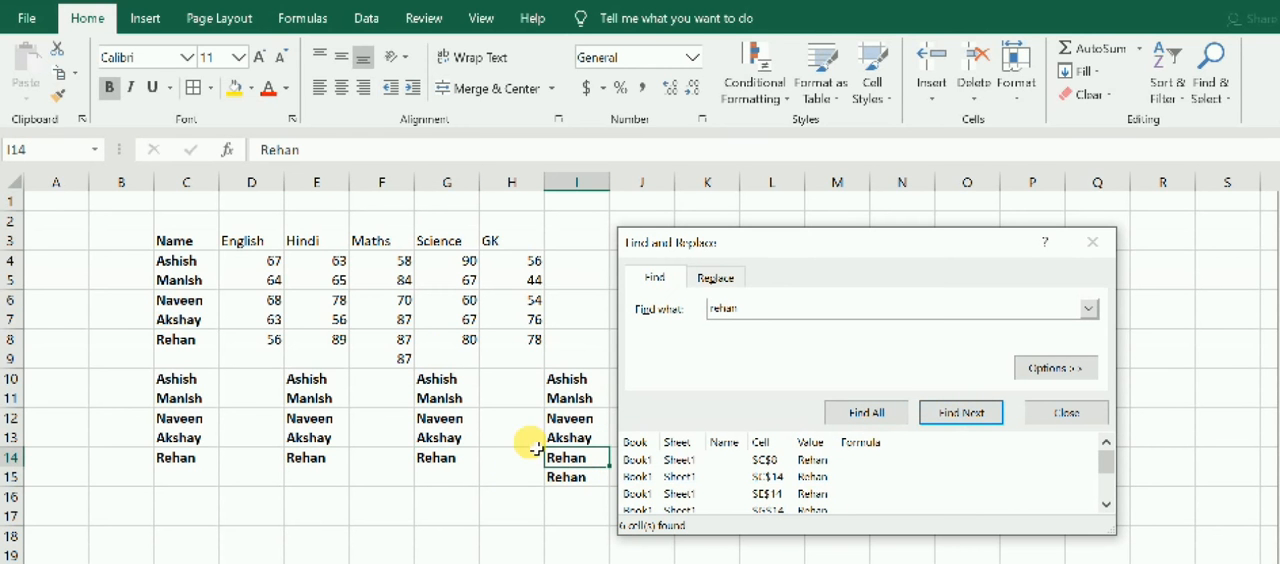
left_click(925, 414)
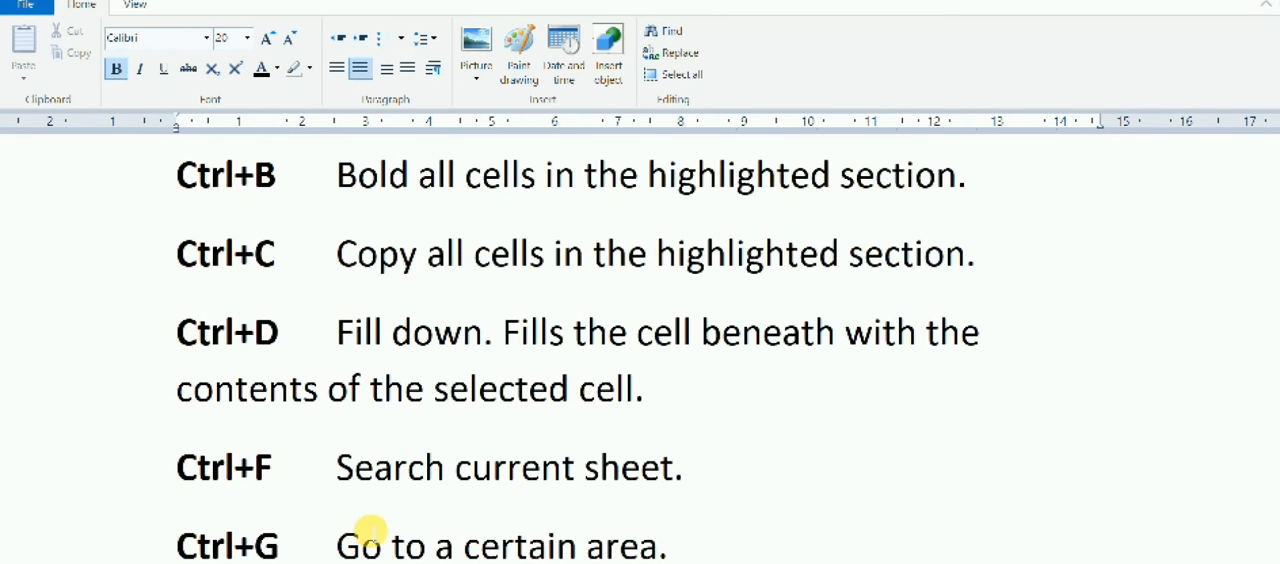
Look up the next entries in the WordPad shortcuts list, return to Excel and close the search dialog.
scroll(430, 515, "down", 1)
scroll(430, 517, "down", 3)
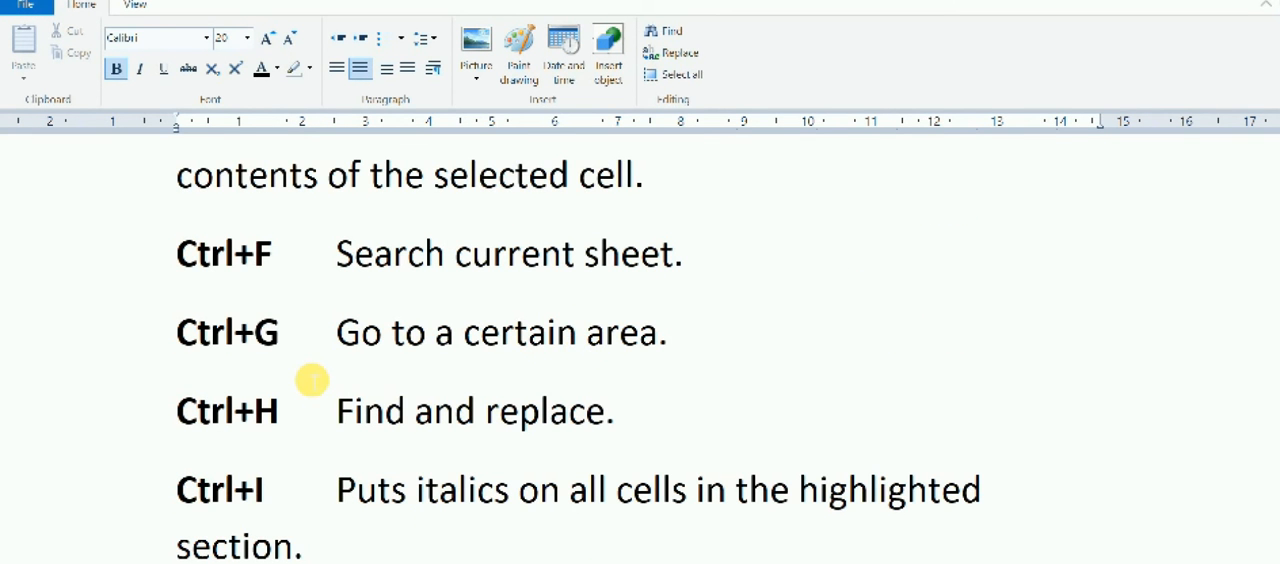
key("alt+Tab")
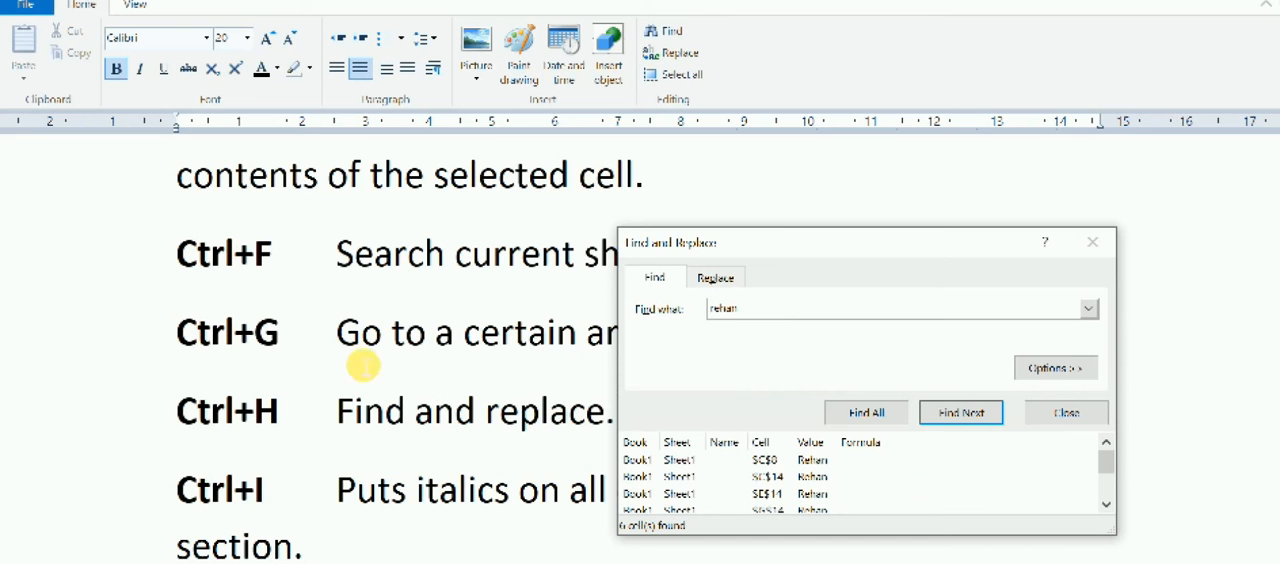
key("alt+Tab")
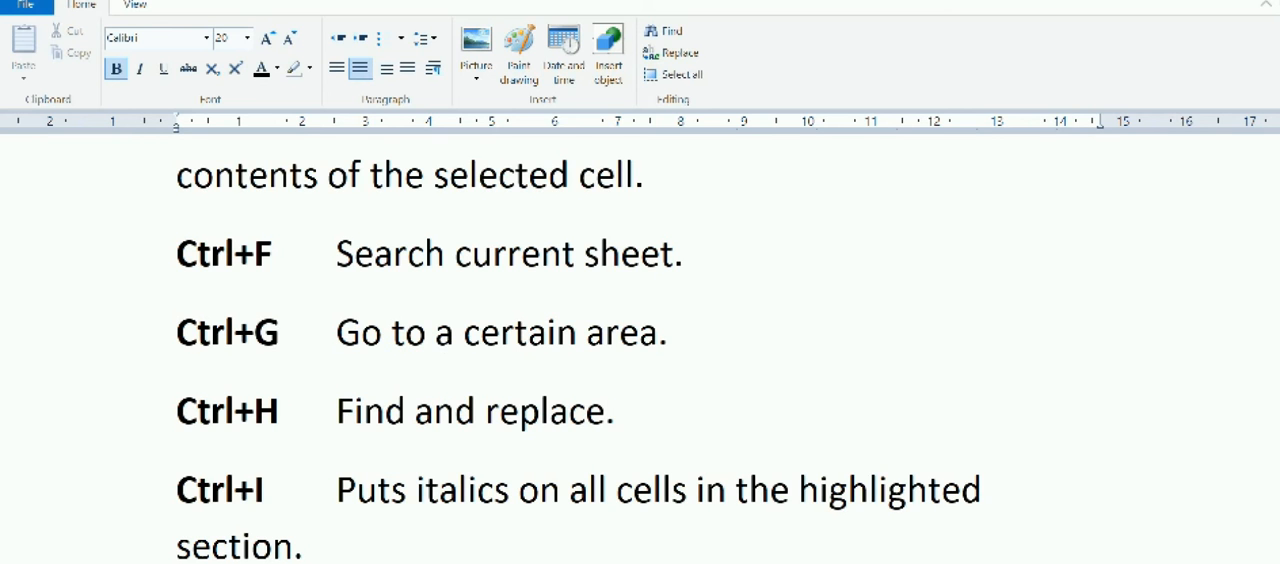
key("alt+Tab")
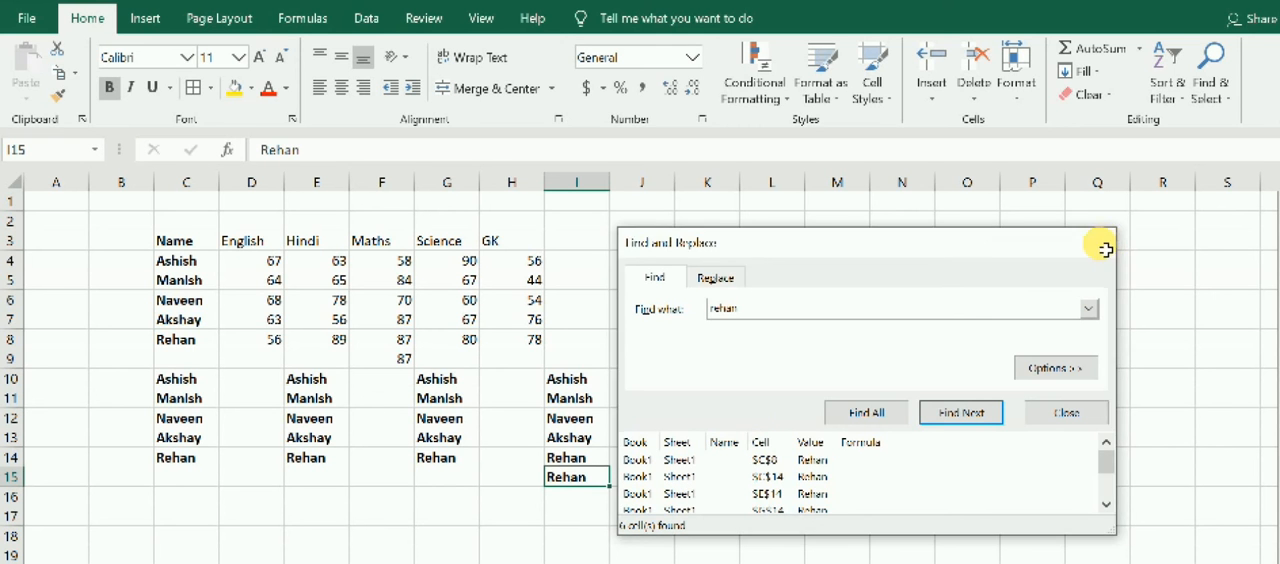
left_click(1098, 243)
Jump to cell D8 using Go To.
key("ctrl")
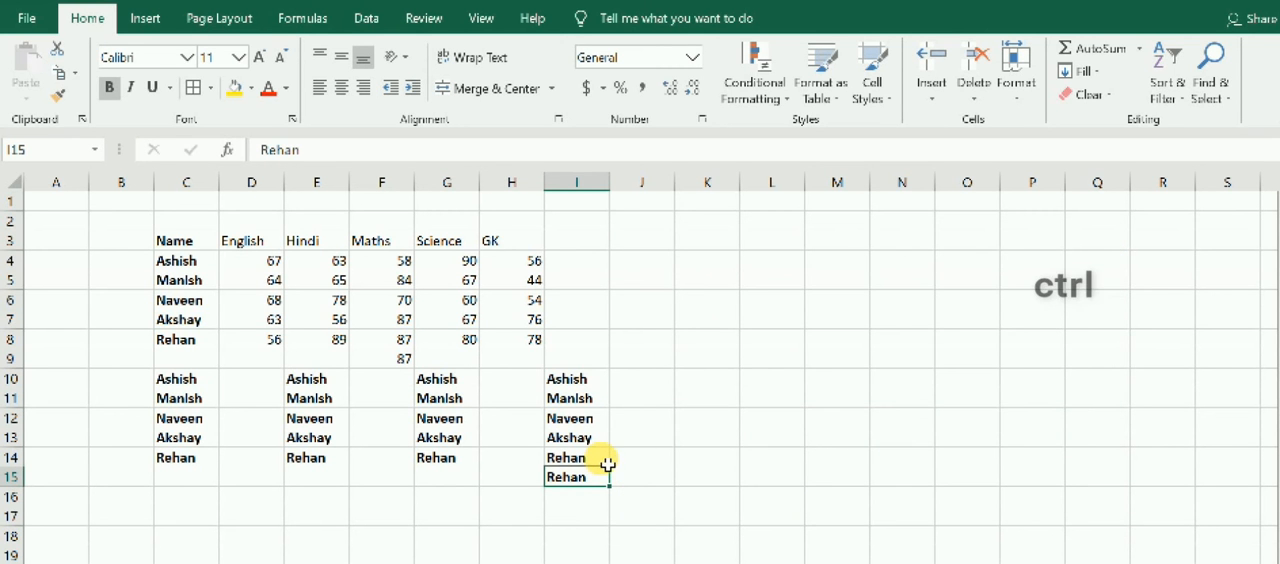
key("ctrl+g")
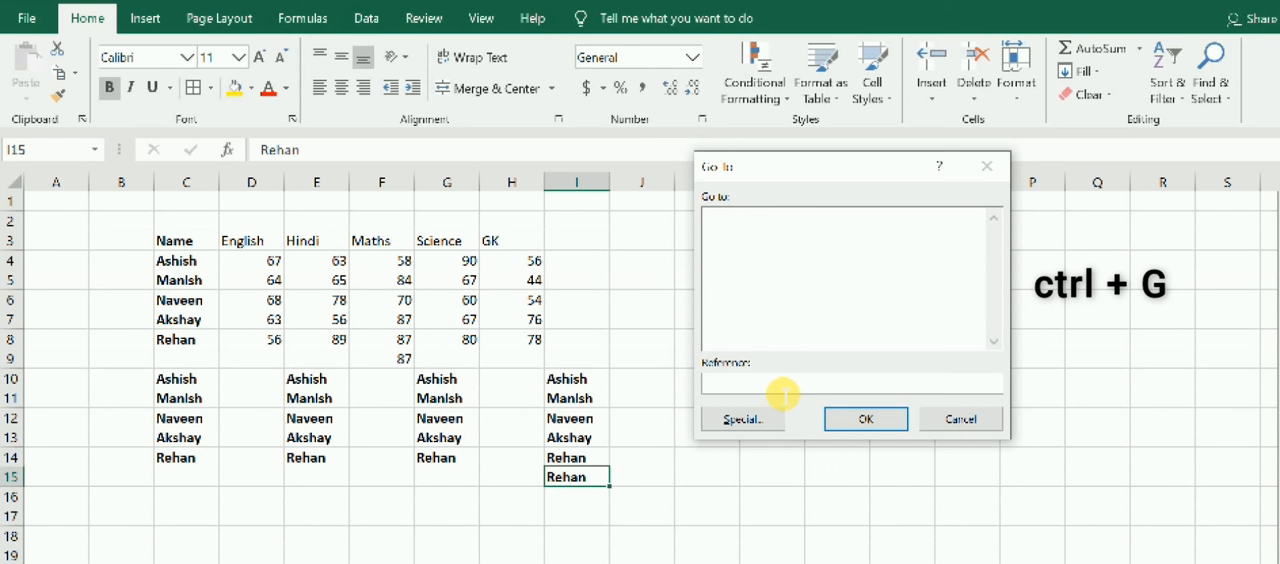
type("d8")
left_click(866, 421)
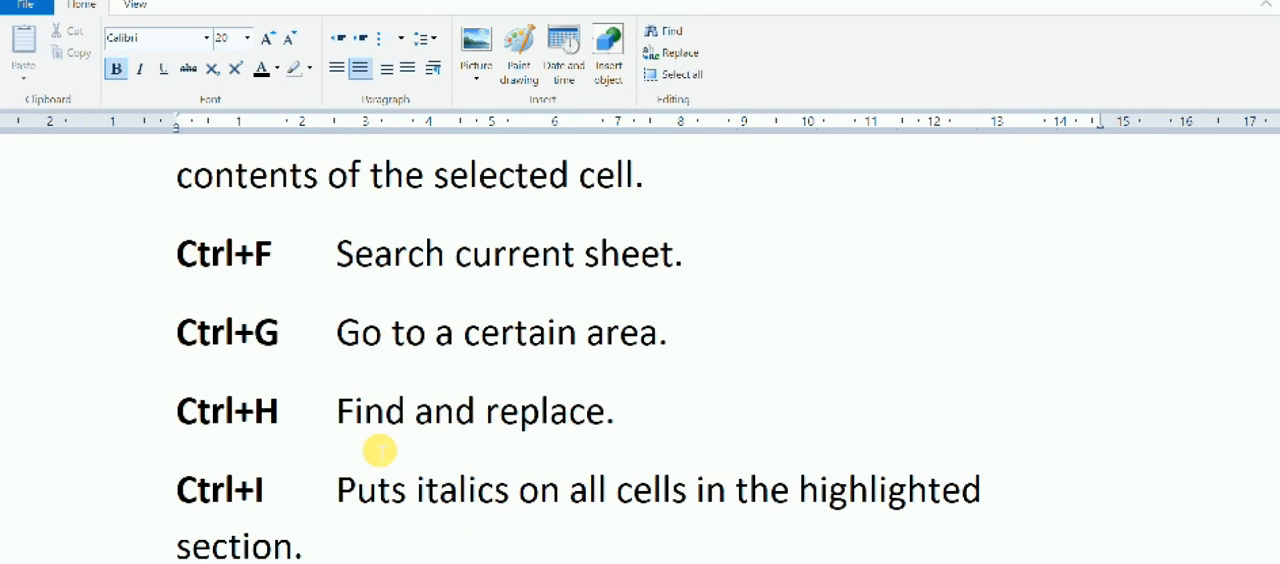
Set up a find and replace that swaps the name of the student in row 8 for a different first name.
key("alt+Tab")
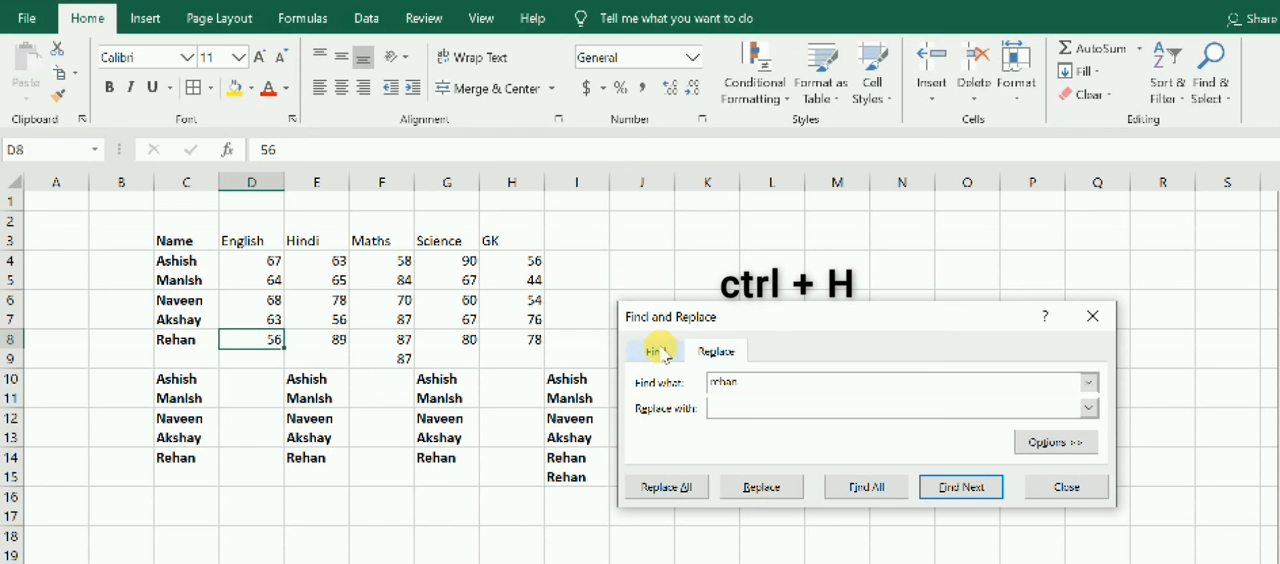
left_click(652, 351)
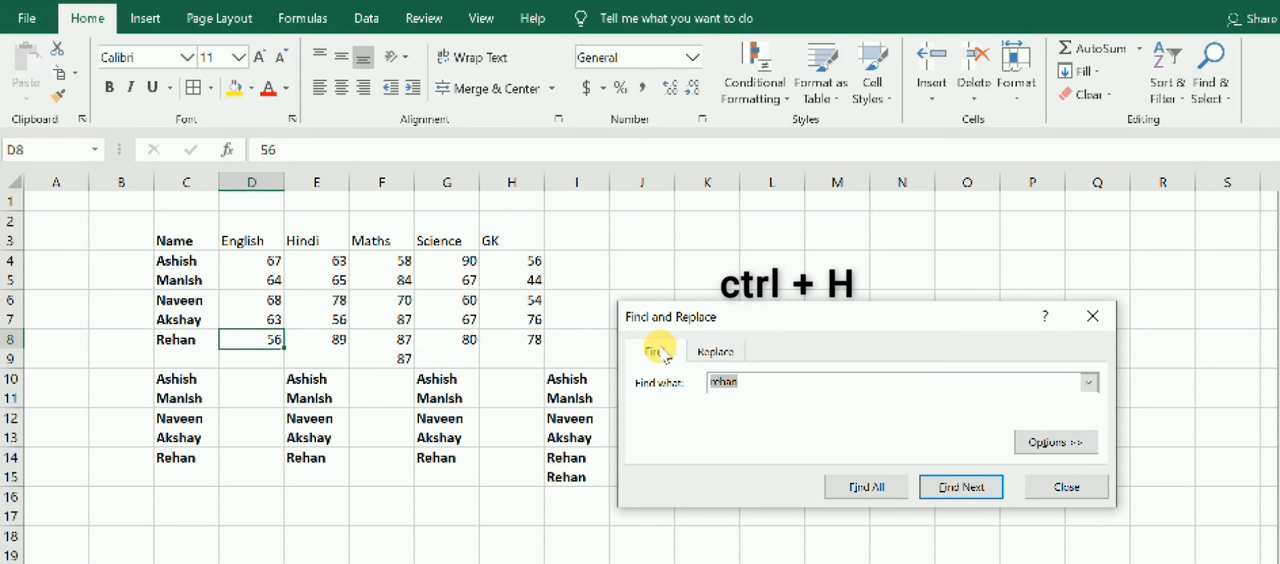
left_click(716, 353)
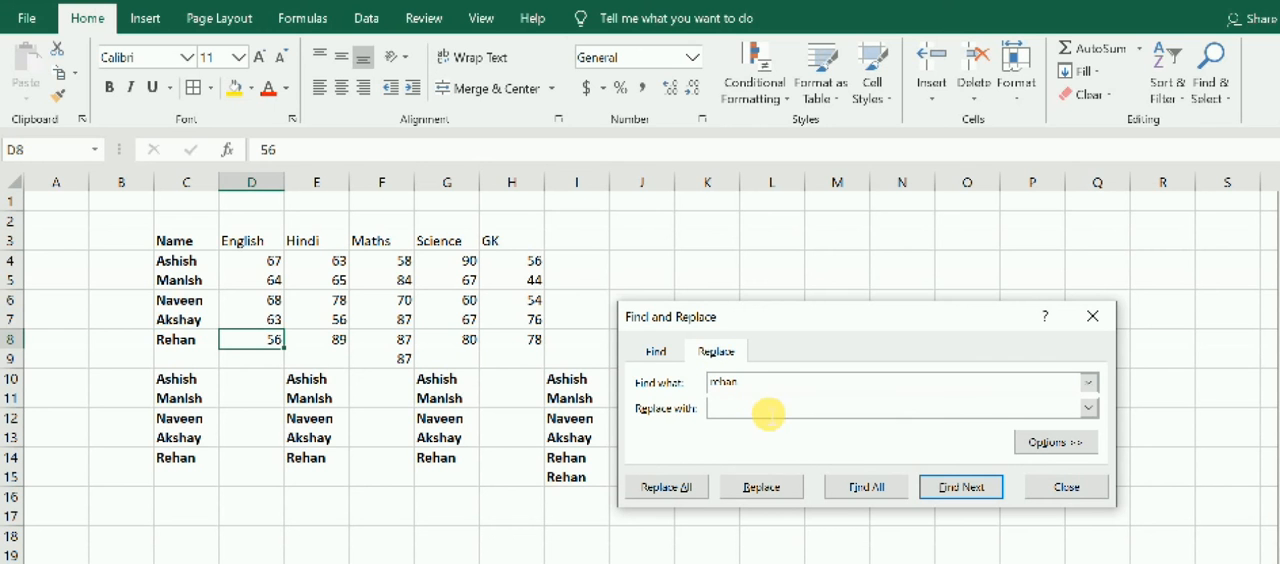
left_click(766, 392)
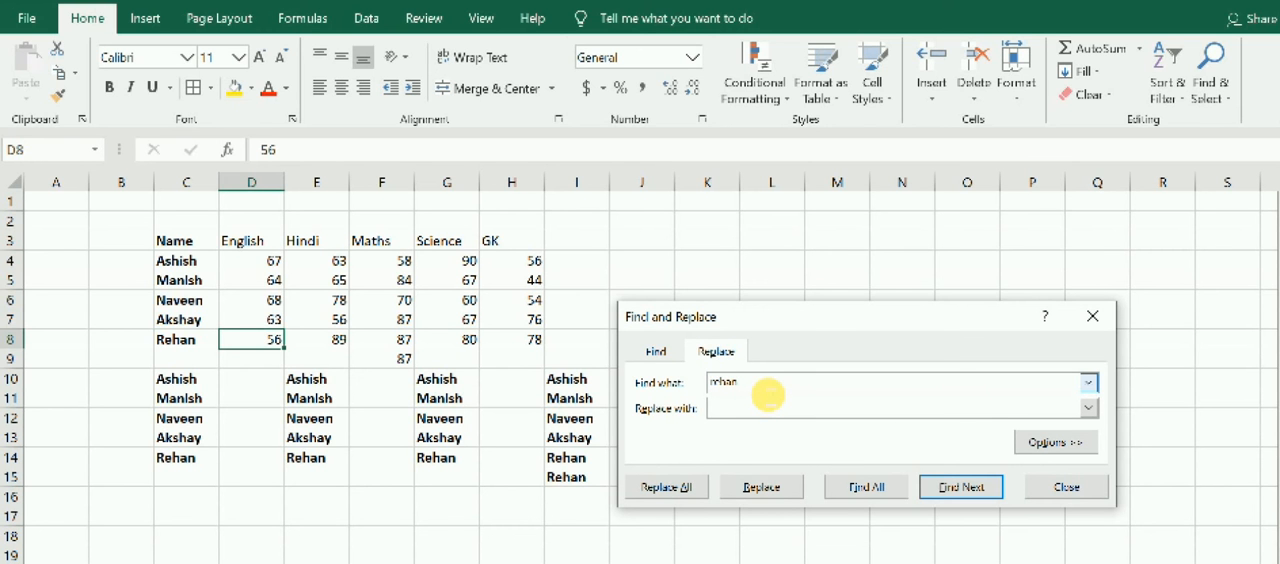
left_click(757, 412)
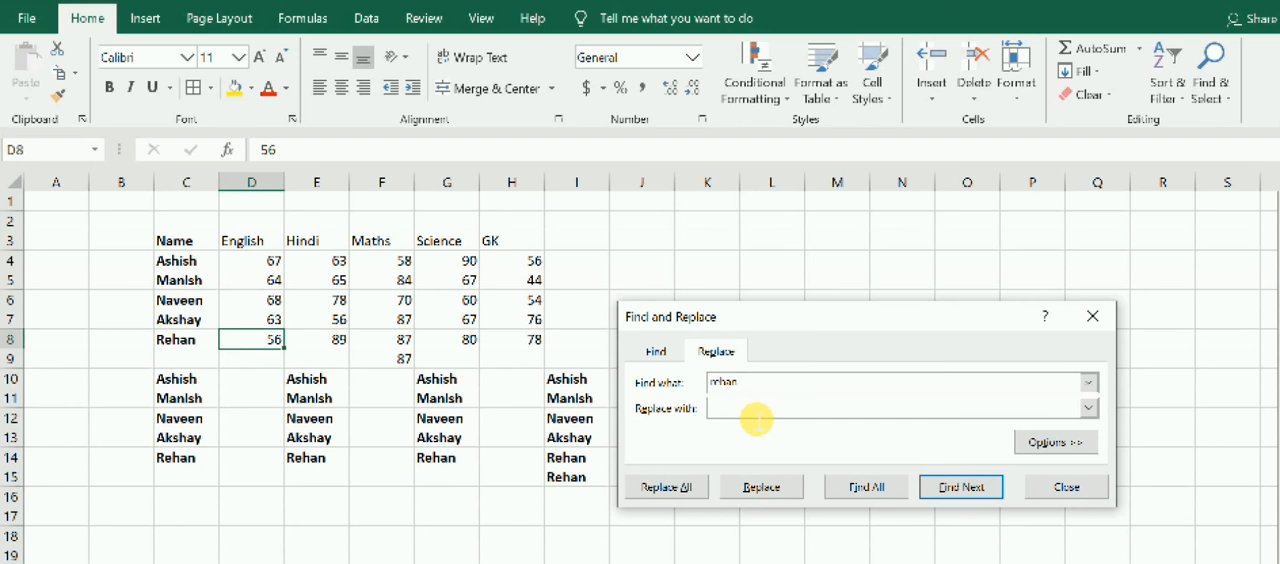
type("Ram")
key("BackSpace")
key("BackSpace")
type("am")
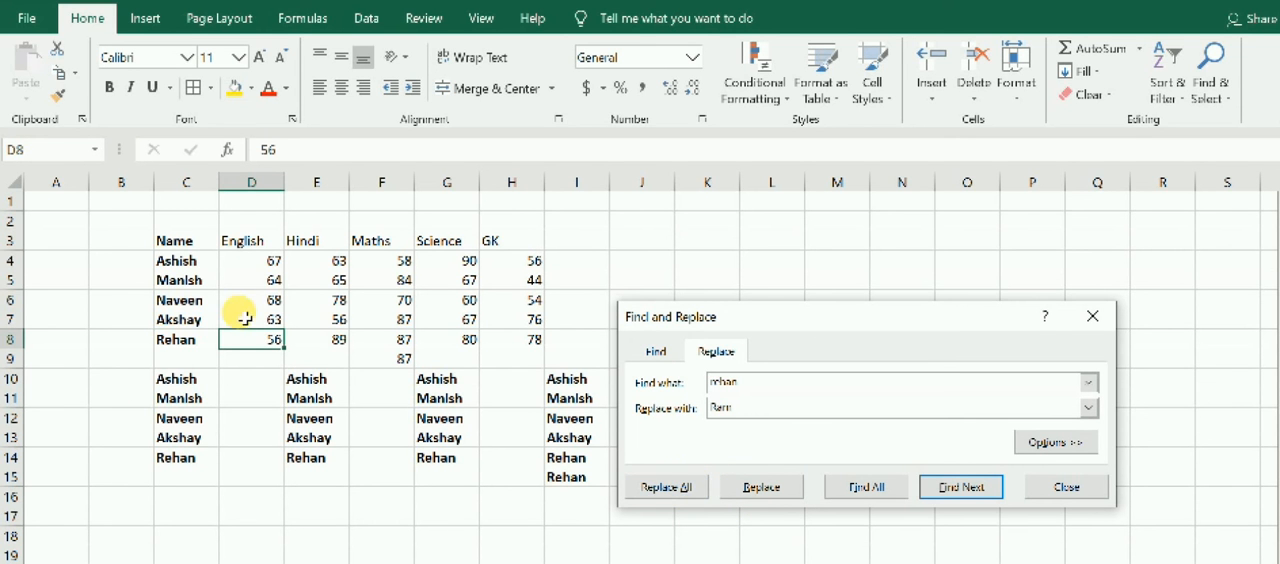
Replace every occurrence of the searched student name in the sheet and close the Find and Replace dialog.
left_click(340, 339)
left_click(400, 301)
left_click(399, 280)
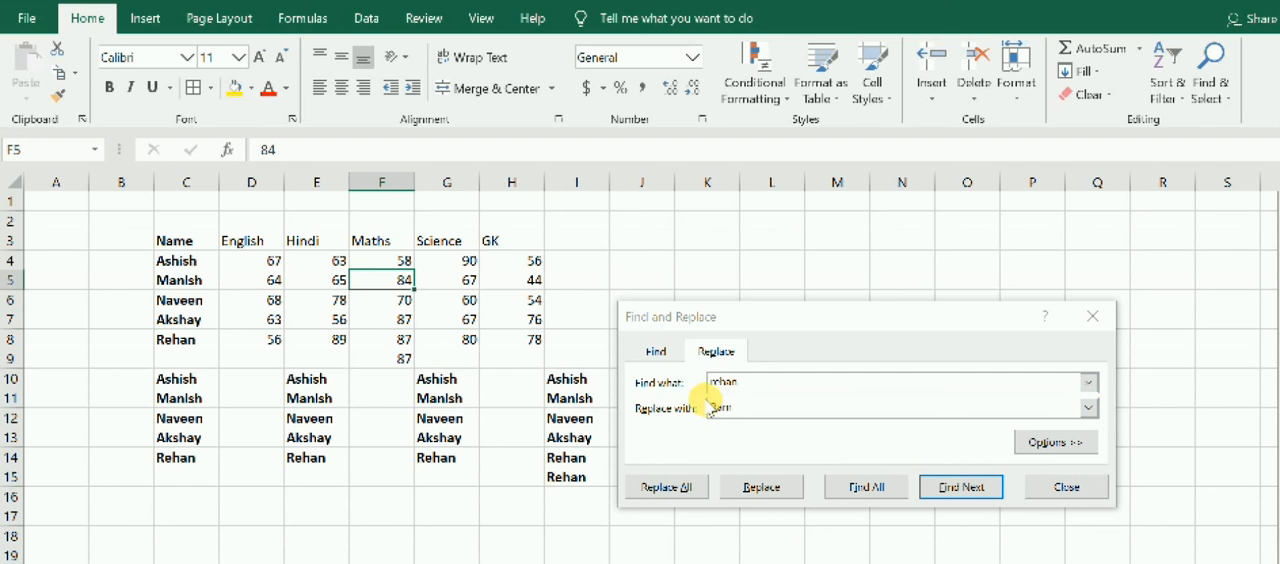
left_click(668, 488)
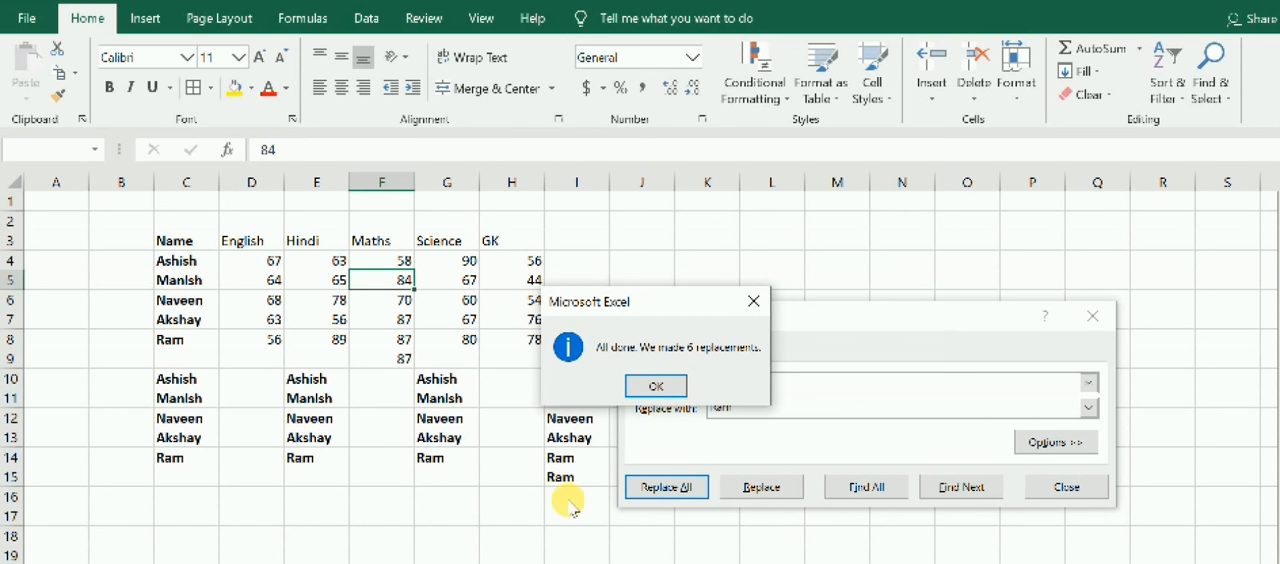
left_click(657, 386)
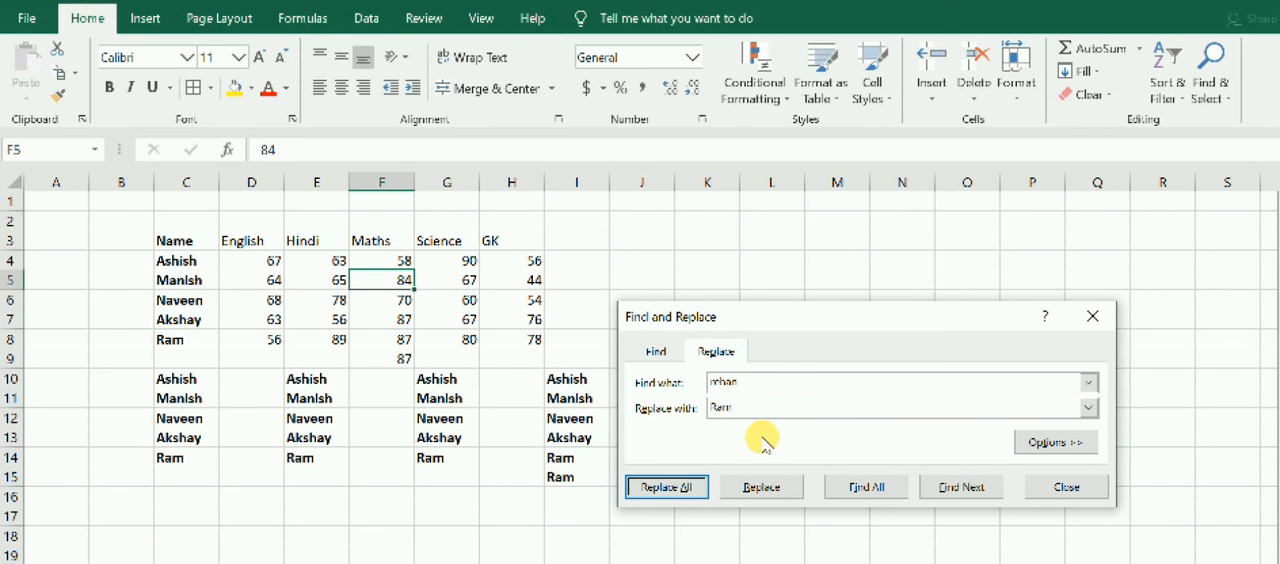
key("alt+Tab")
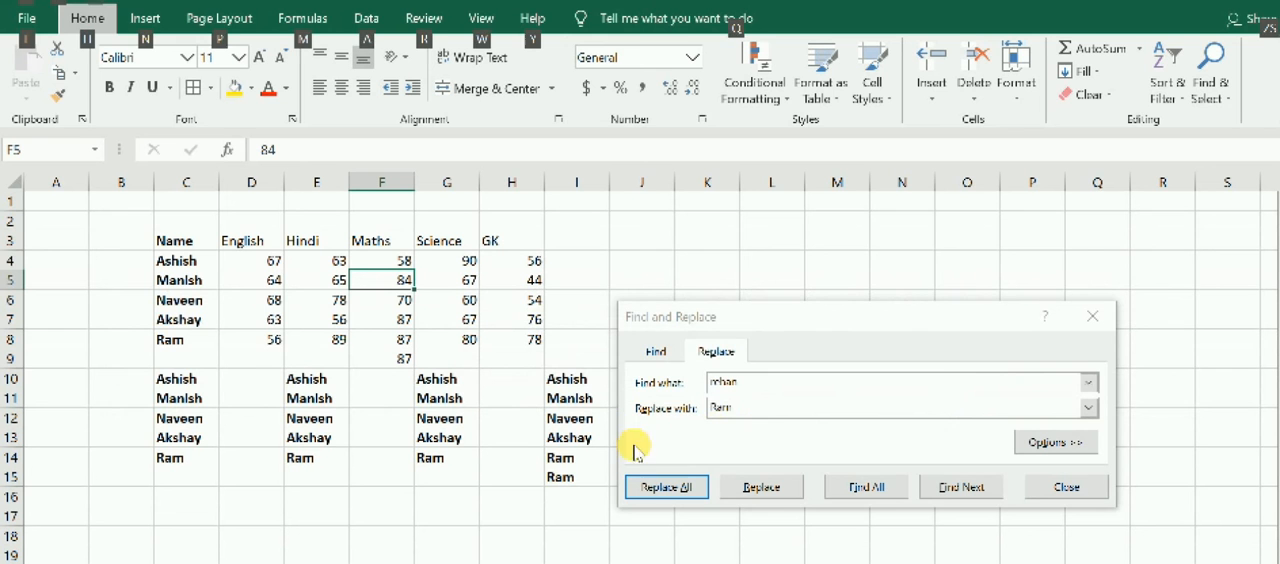
left_click(1092, 316)
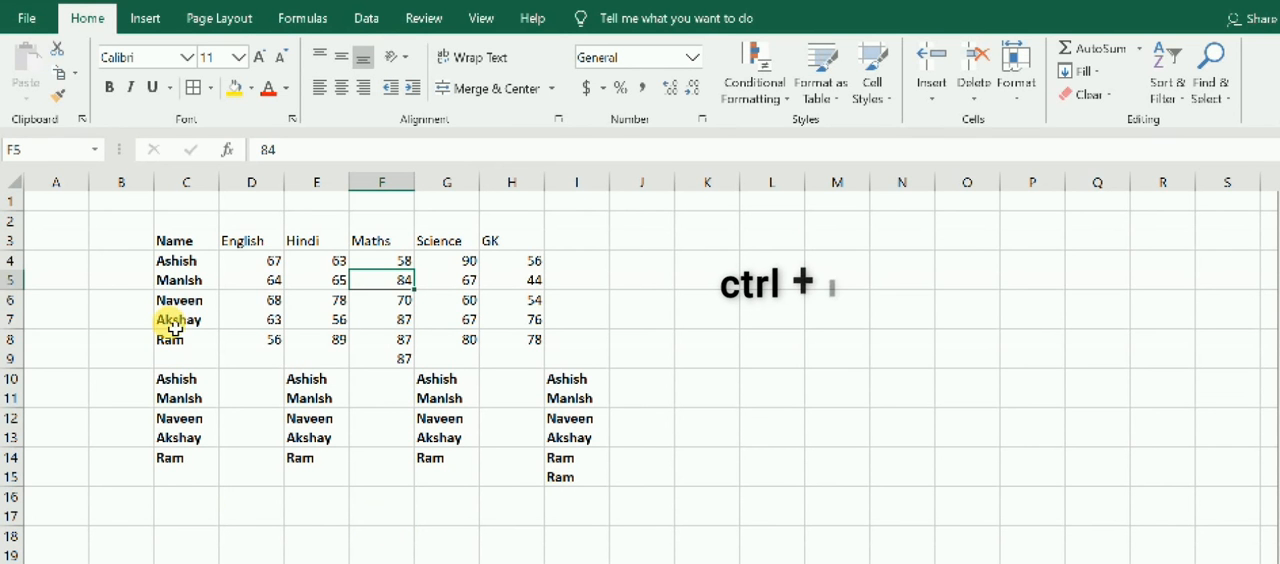
Italicize the student names in C4:C8 and remove the italics again.
left_click_drag(196, 266, 196, 350)
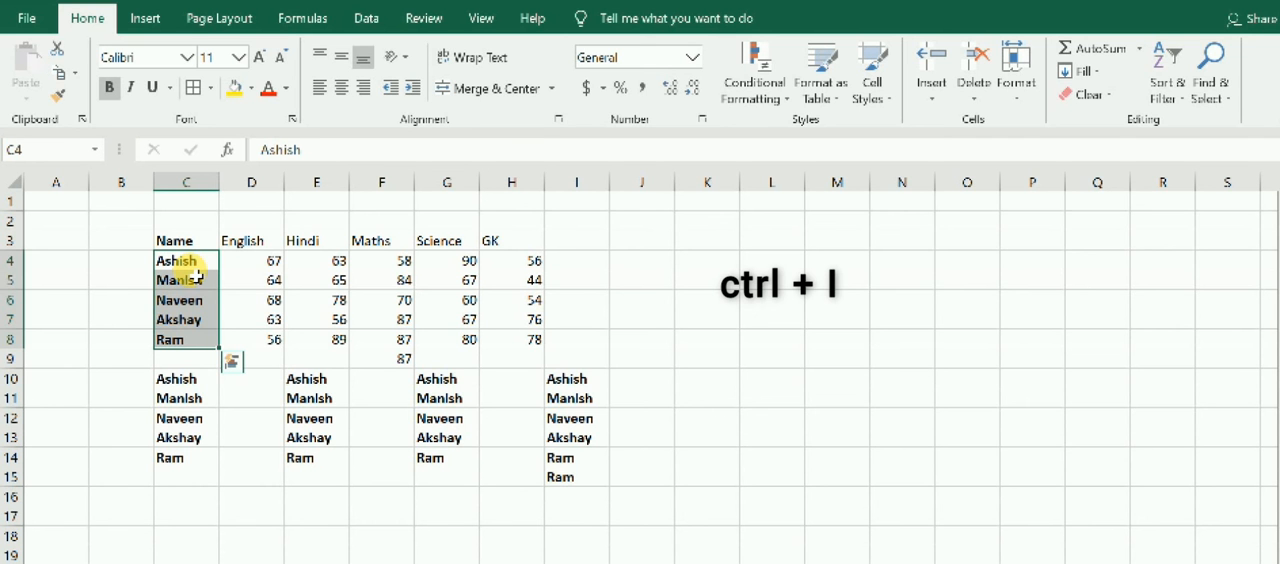
key("ctrl+i")
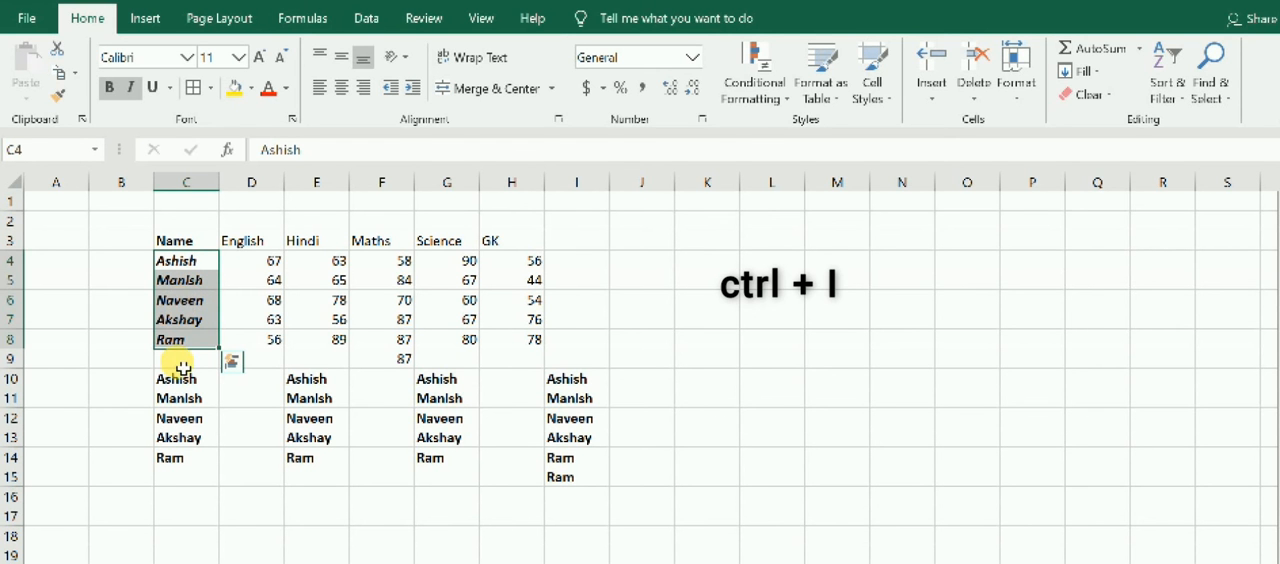
left_click(212, 399)
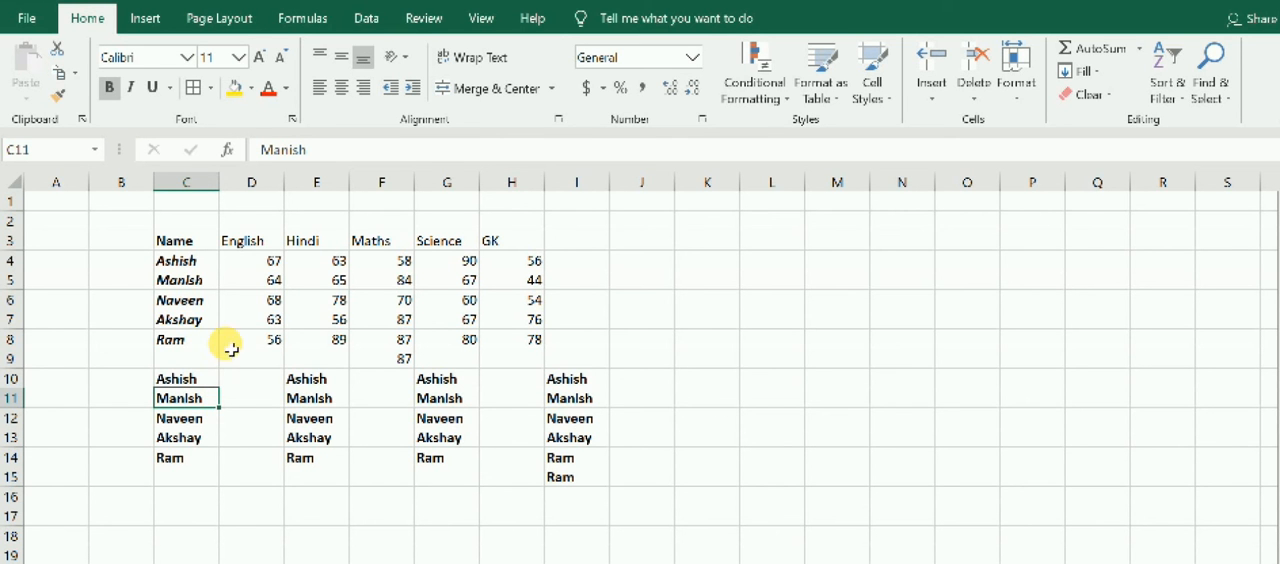
left_click_drag(200, 261, 201, 341)
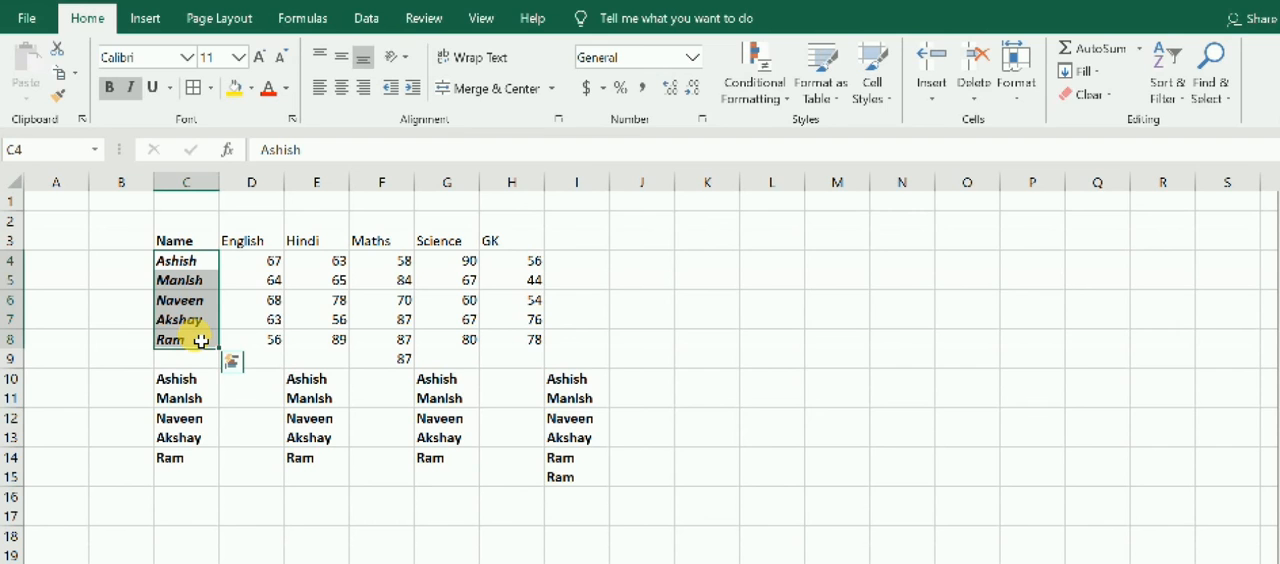
key("ctrl+i")
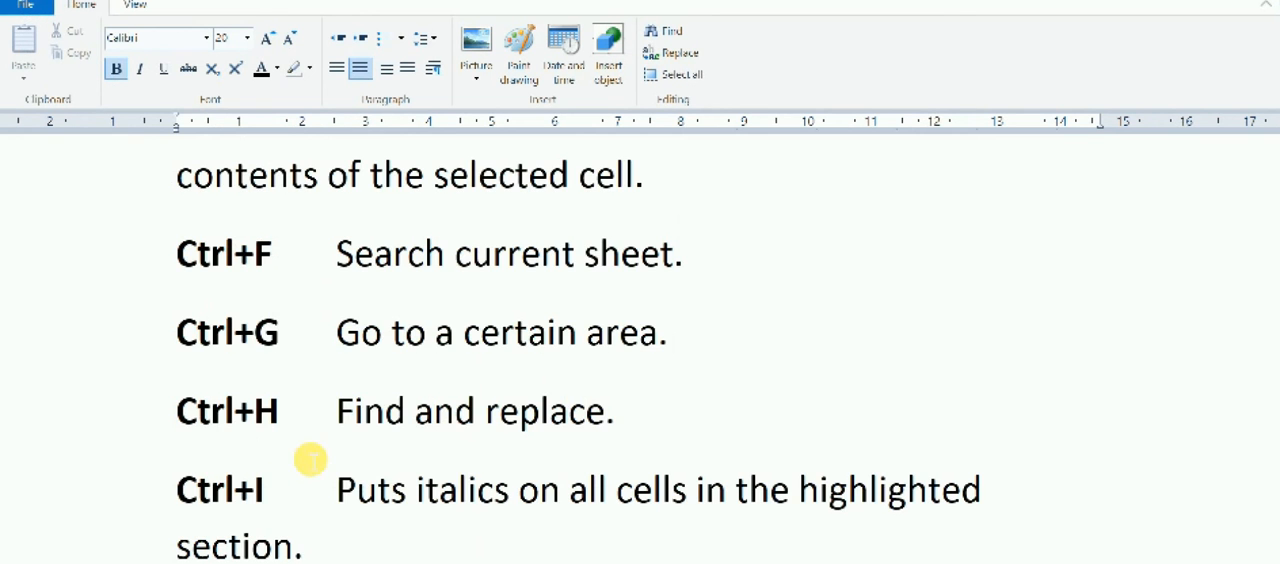
Check the next entry in the shortcuts list, and view the Insert Hyperlink options for the names in C4:C8 without adding a link.
scroll(306, 457, "down", 10)
scroll(310, 458, "up", 4)
scroll(310, 458, "up", 3)
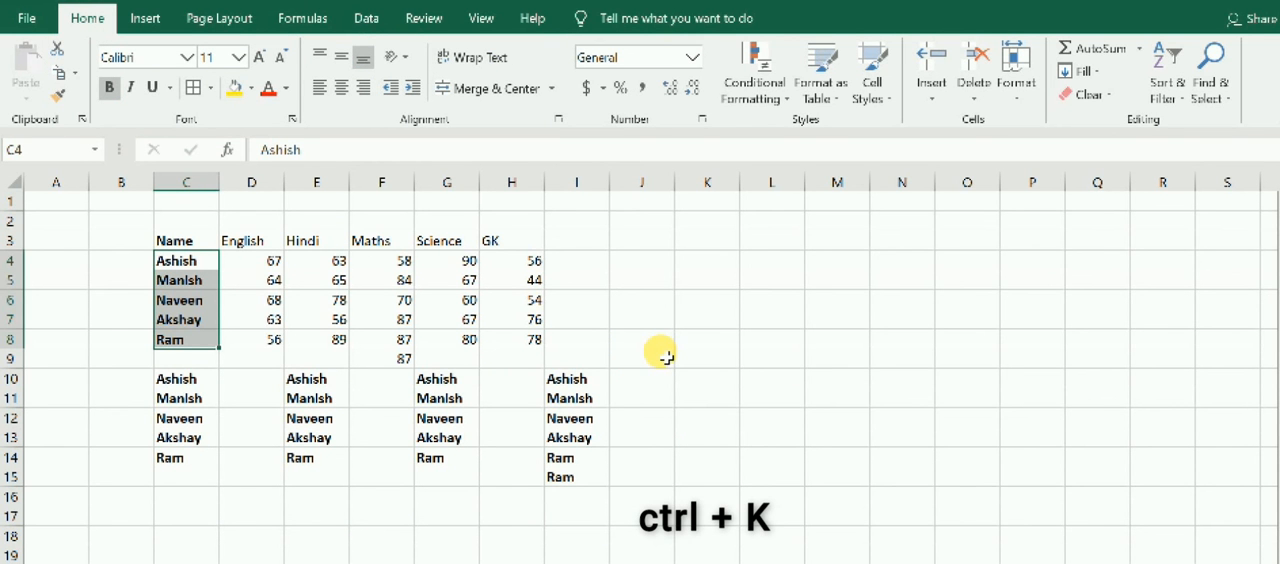
key("ctrl+k")
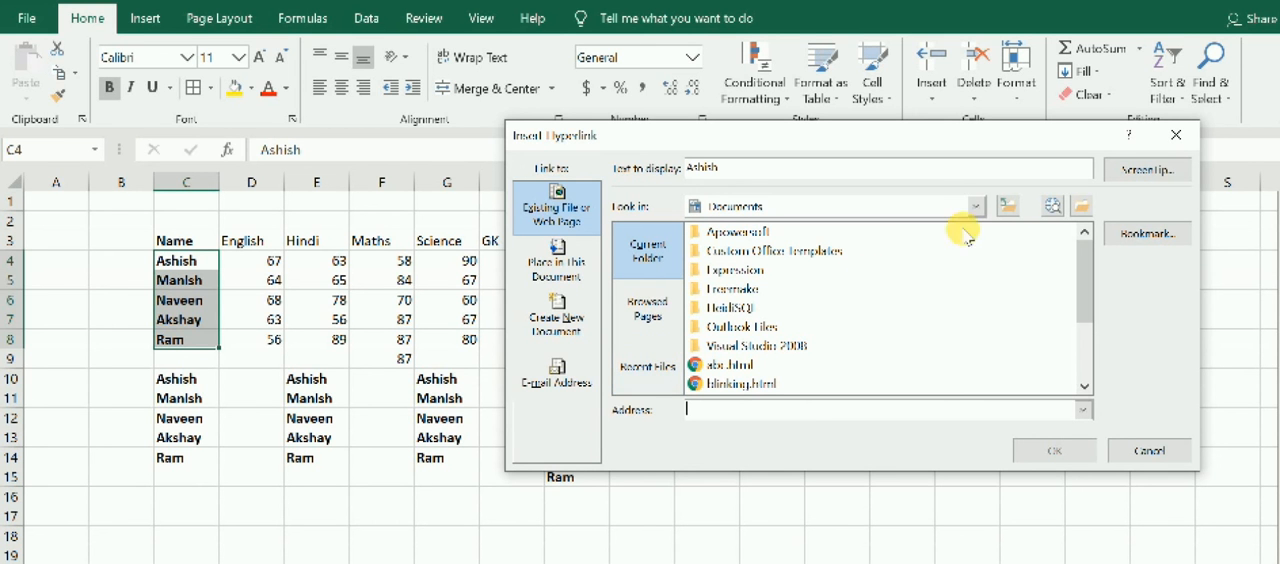
left_click(1171, 151)
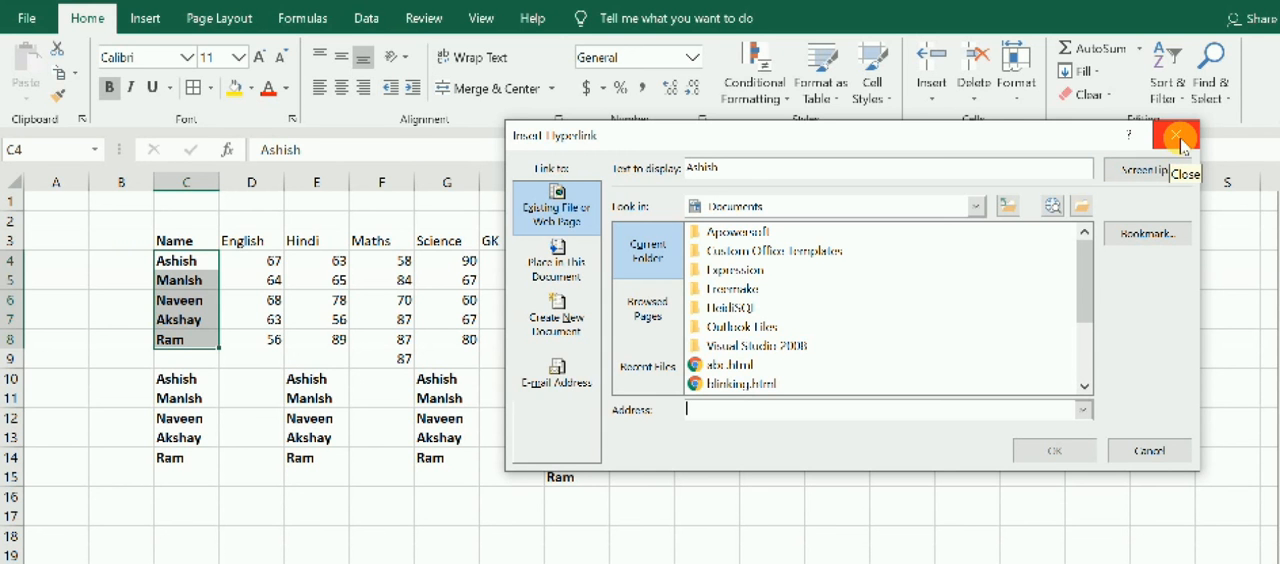
left_click(1180, 146)
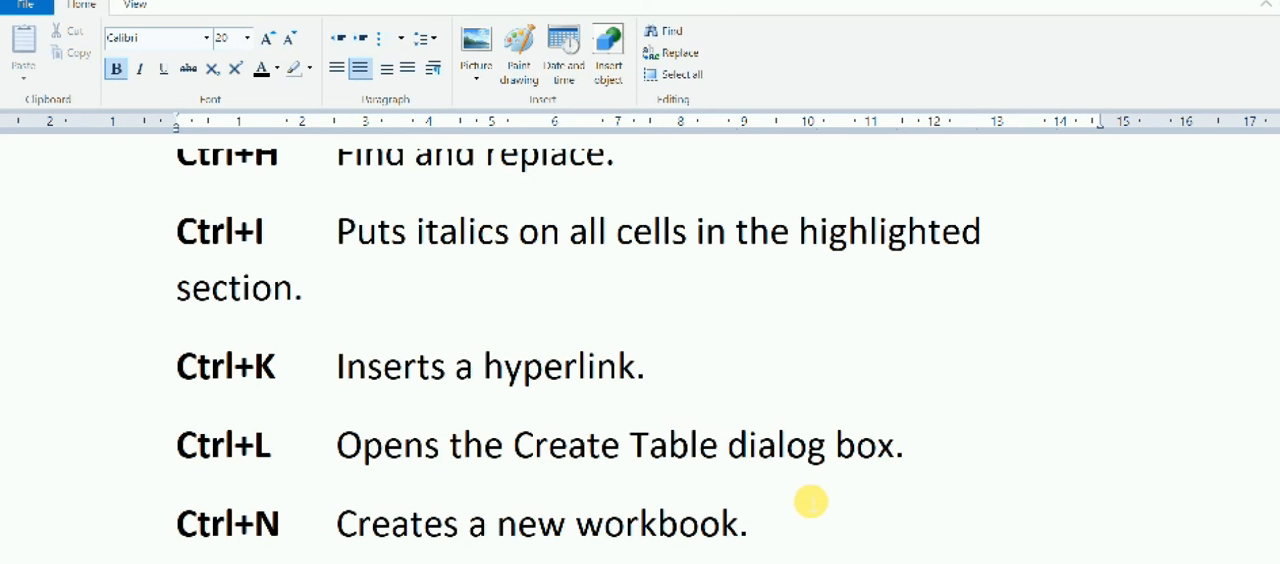
Convert the marks range C3:H8 into a table with headers.
key("alt+Tab")
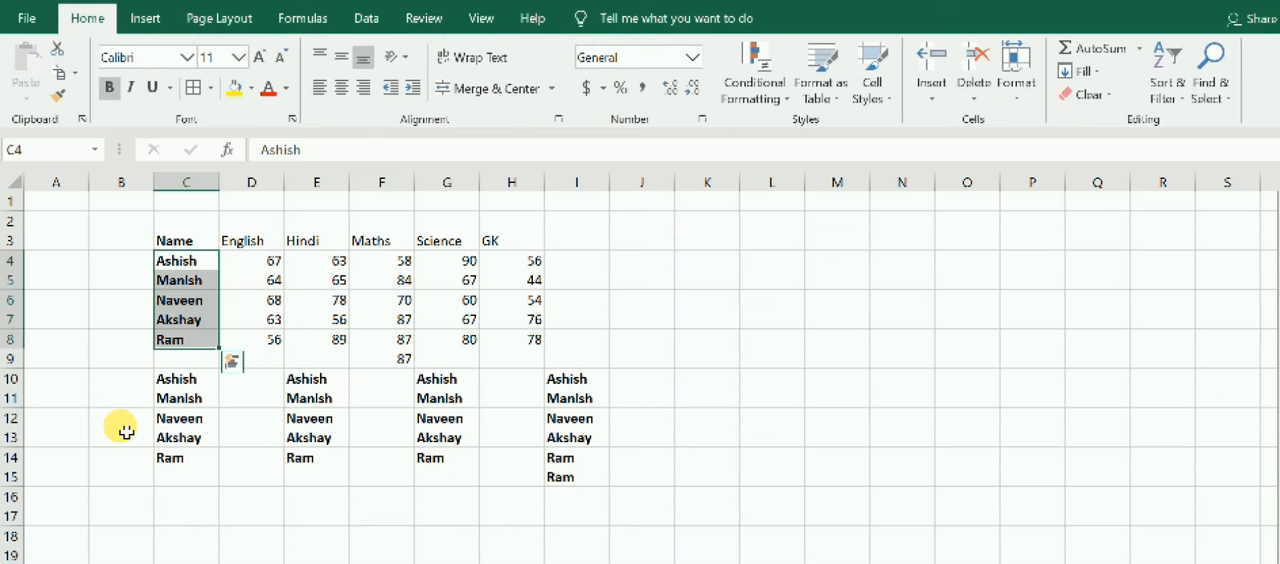
left_click(353, 404)
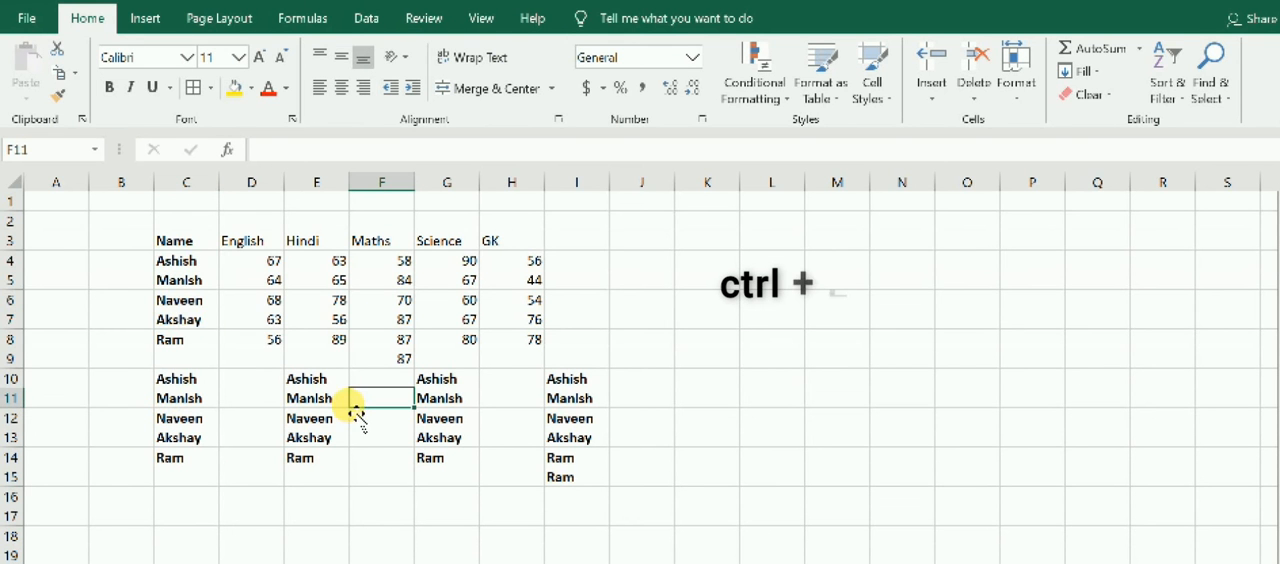
left_click_drag(177, 247, 527, 345)
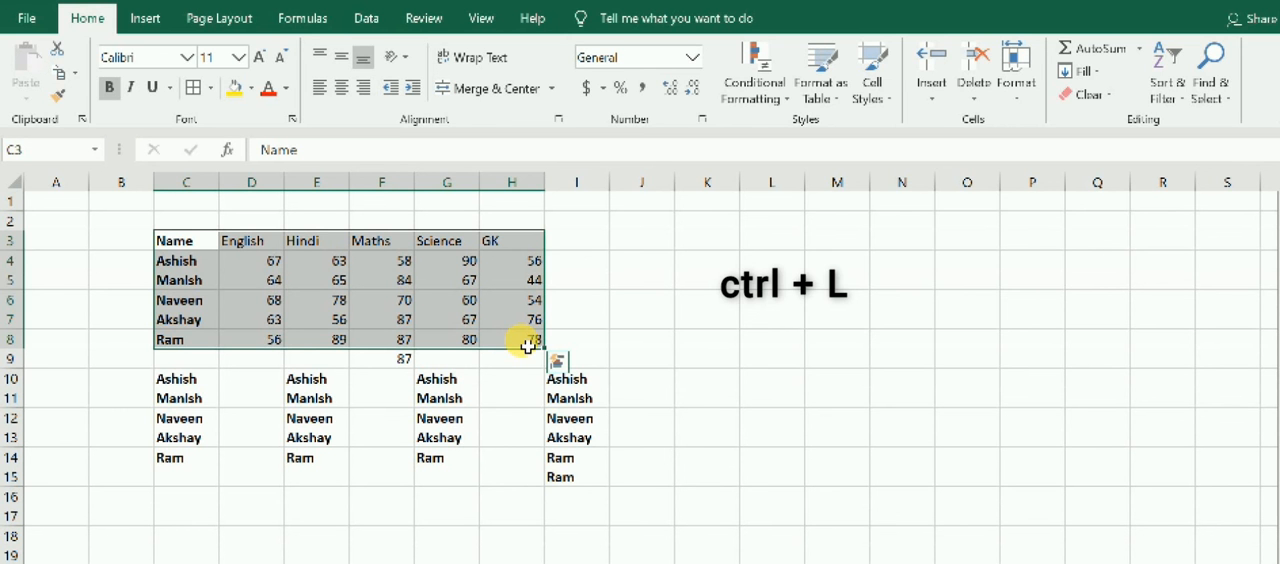
key("ctrl+l")
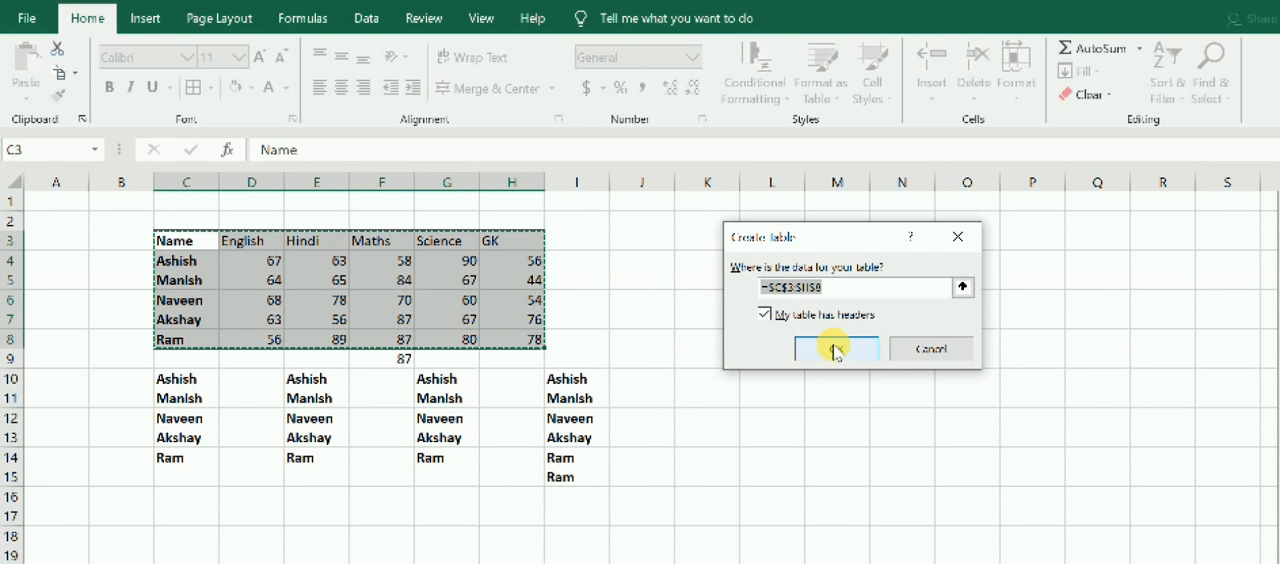
left_click(835, 349)
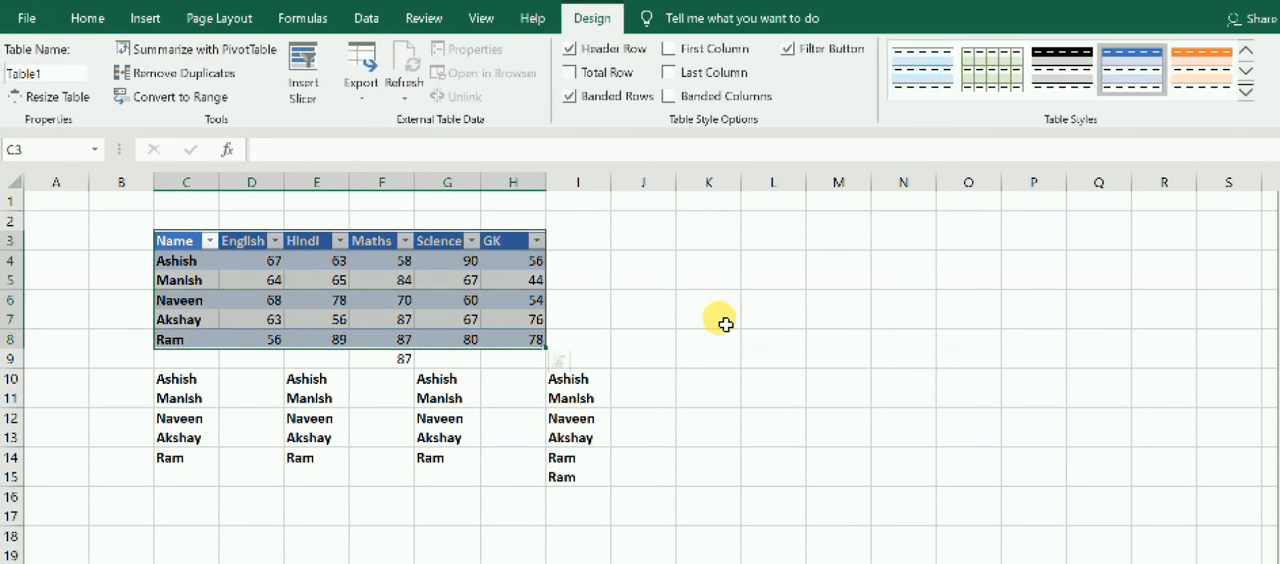
Turn on First Column formatting for the marks table and apply the orange banded table style.
left_click(316, 299)
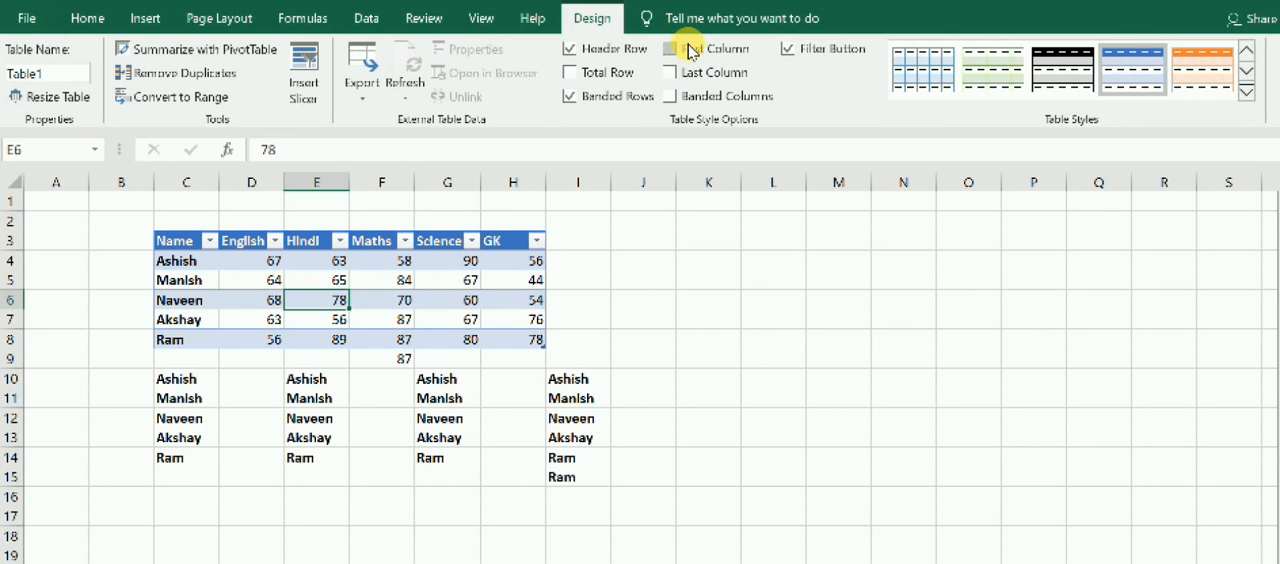
left_click(674, 55)
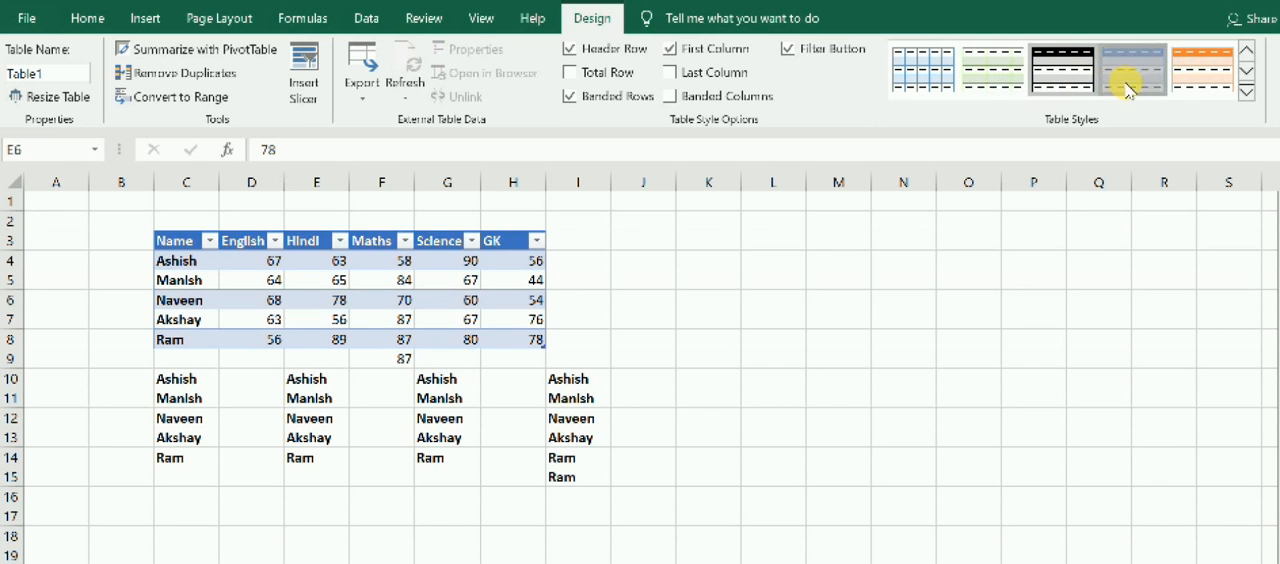
left_click(1178, 88)
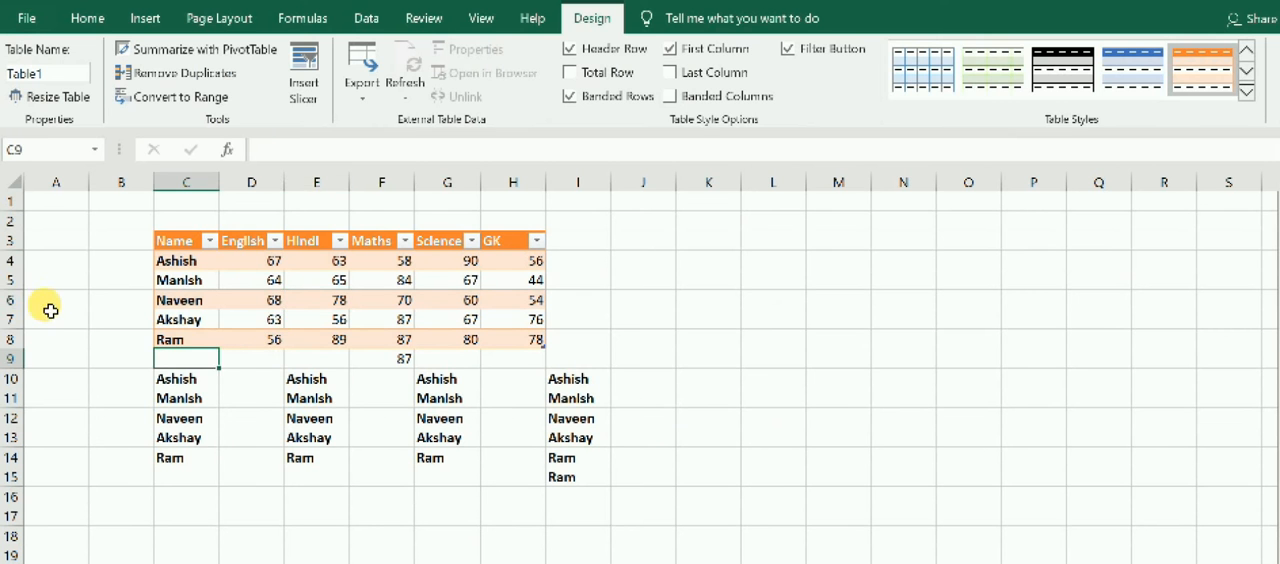
left_click(190, 356)
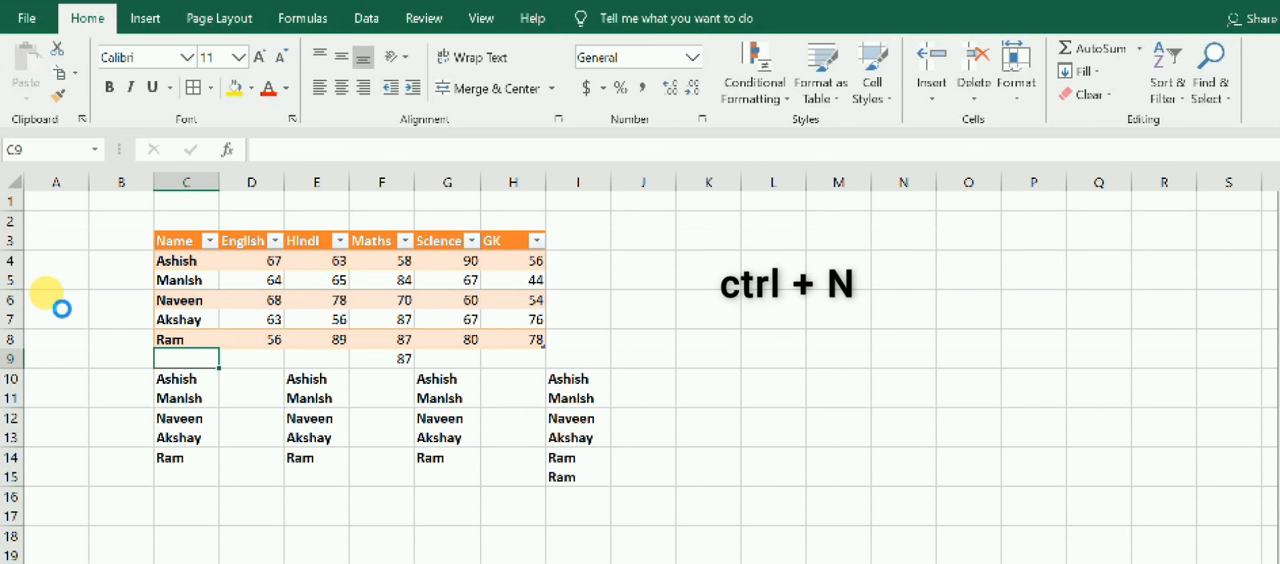
Create a new blank workbook, switch between Book1 and Book2, and return to cell I10 in Book1.
key("ctrl+n")
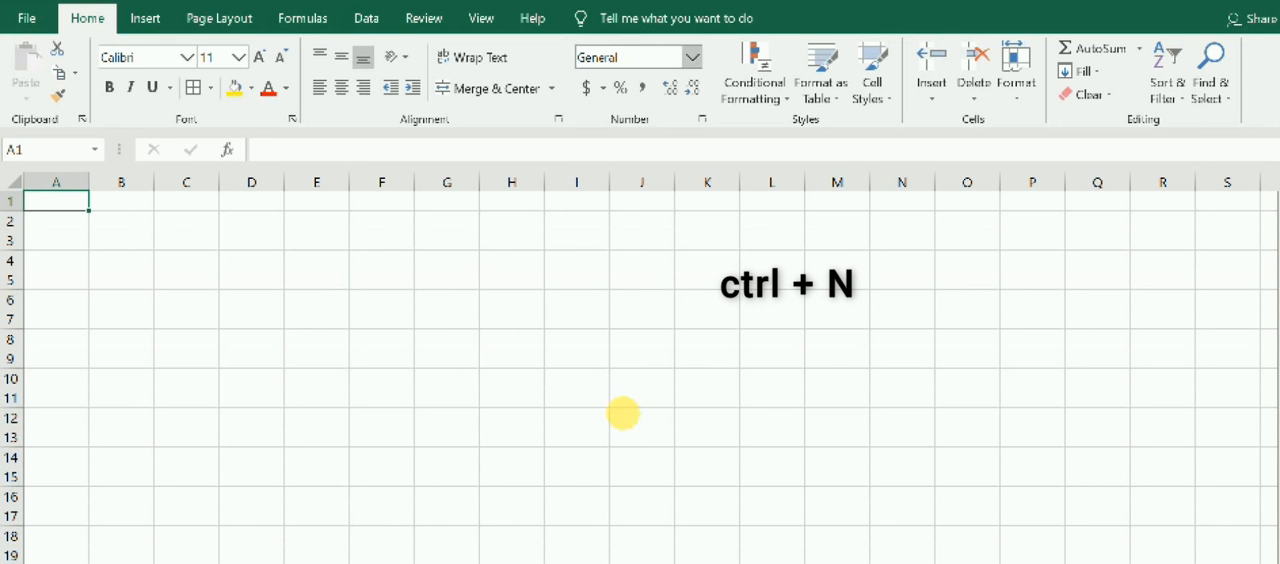
left_click(631, 562)
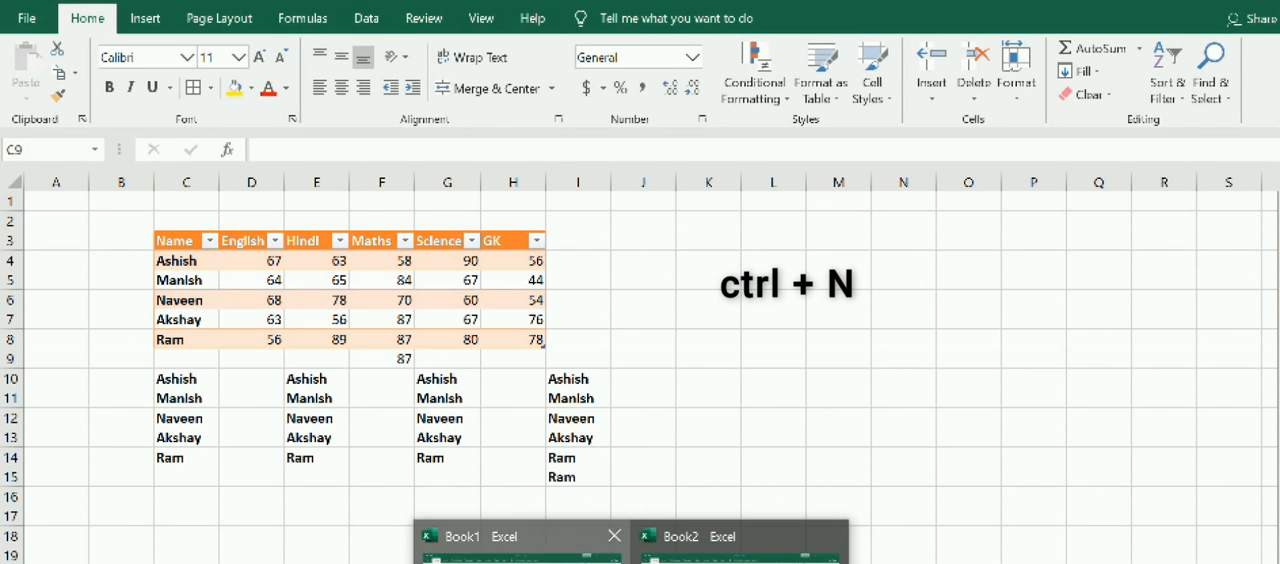
left_click(522, 555)
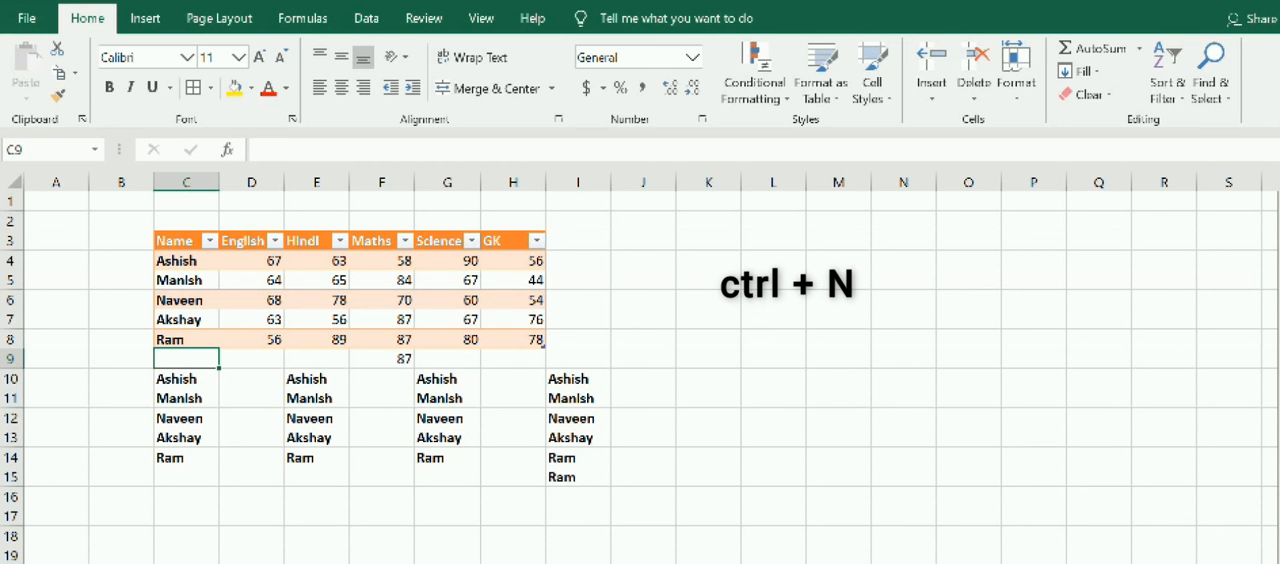
left_click(632, 563)
left_click(730, 560)
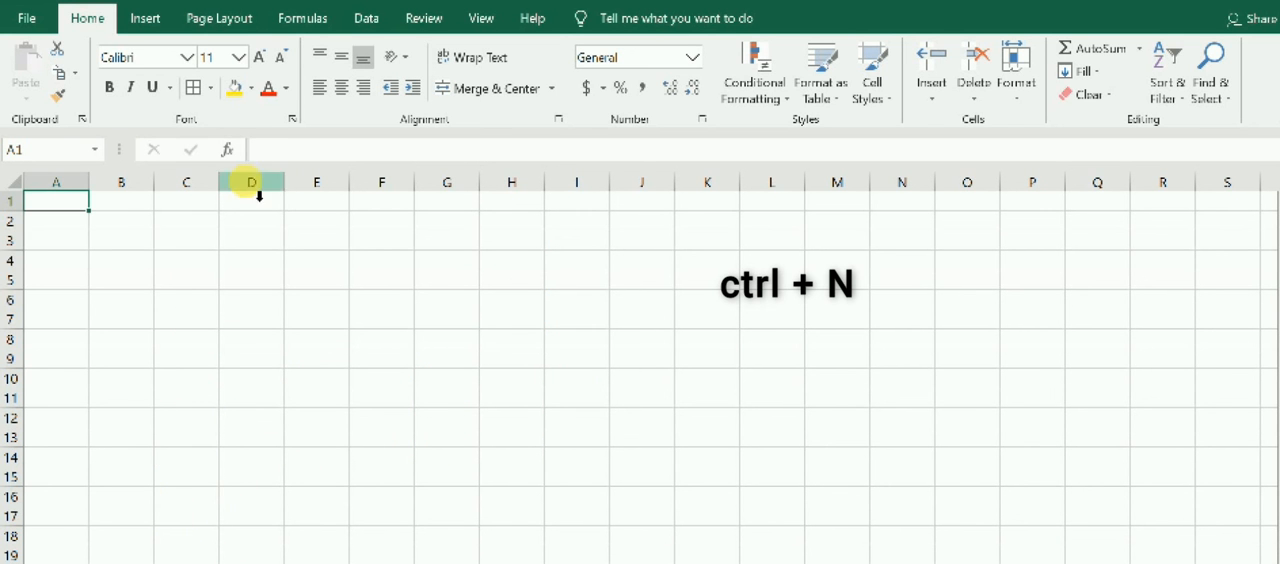
mouse_move(632, 563)
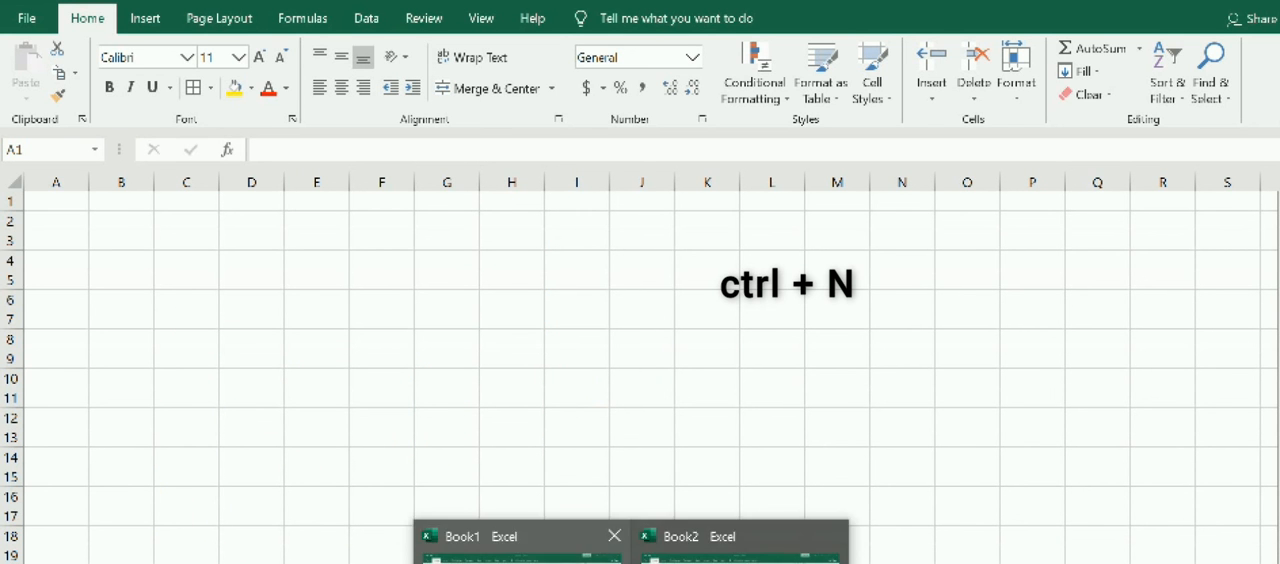
left_click(520, 548)
left_click(598, 379)
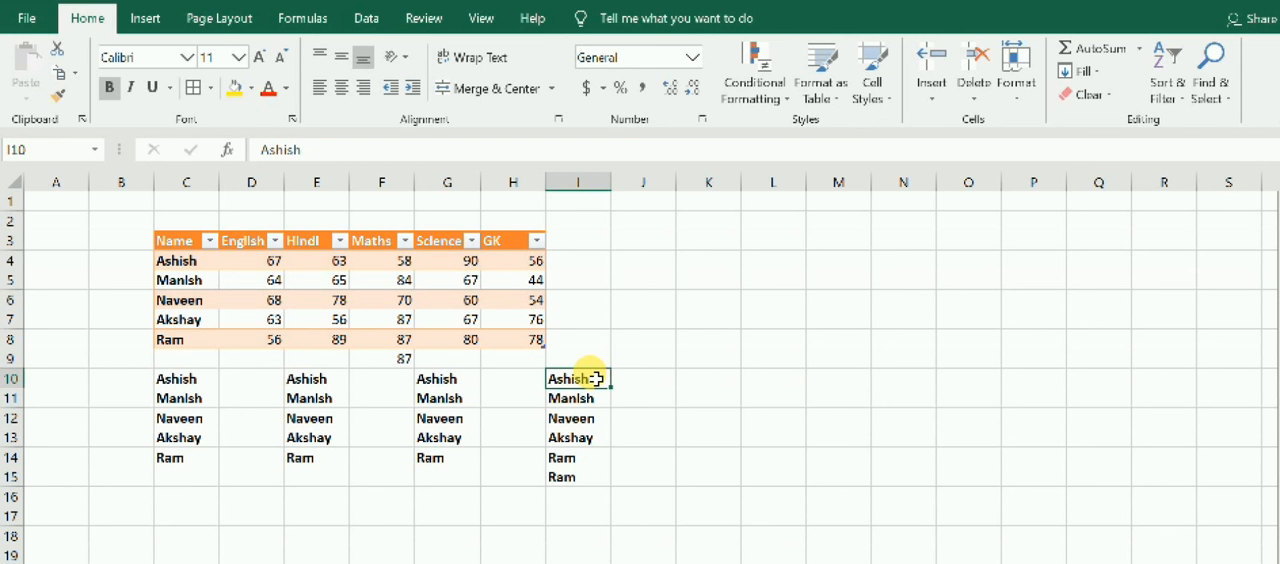
Check the next entries in the WordPad shortcuts list, and browse Excel's recent workbooks from Book1 without opening any.
key("alt")
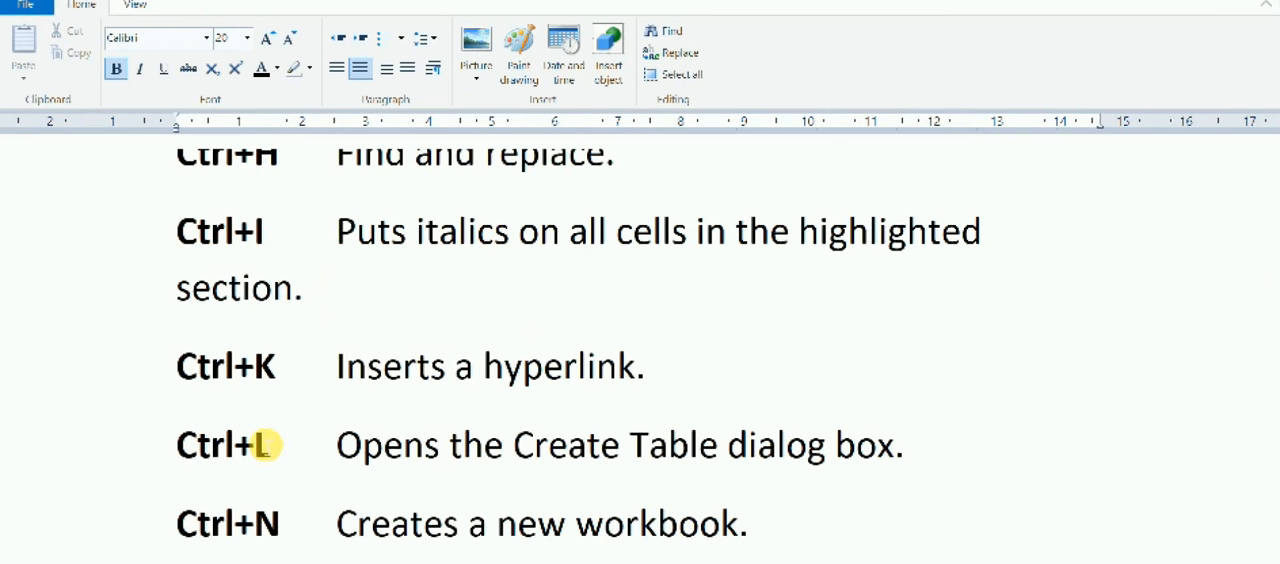
scroll(295, 429, "down", 5)
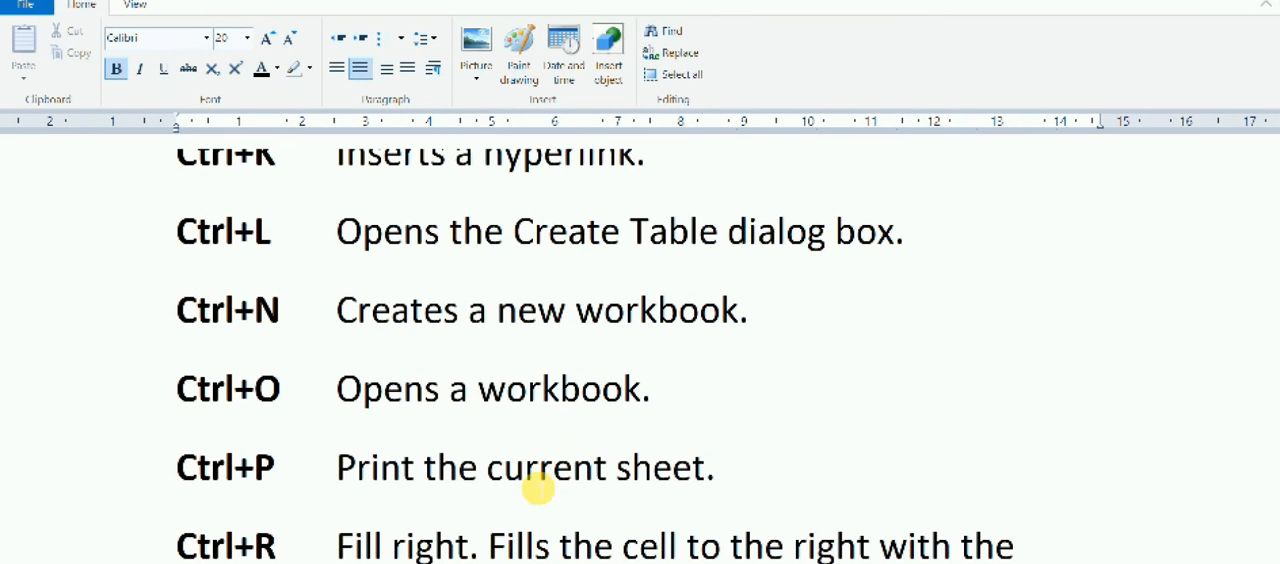
left_click(632, 562)
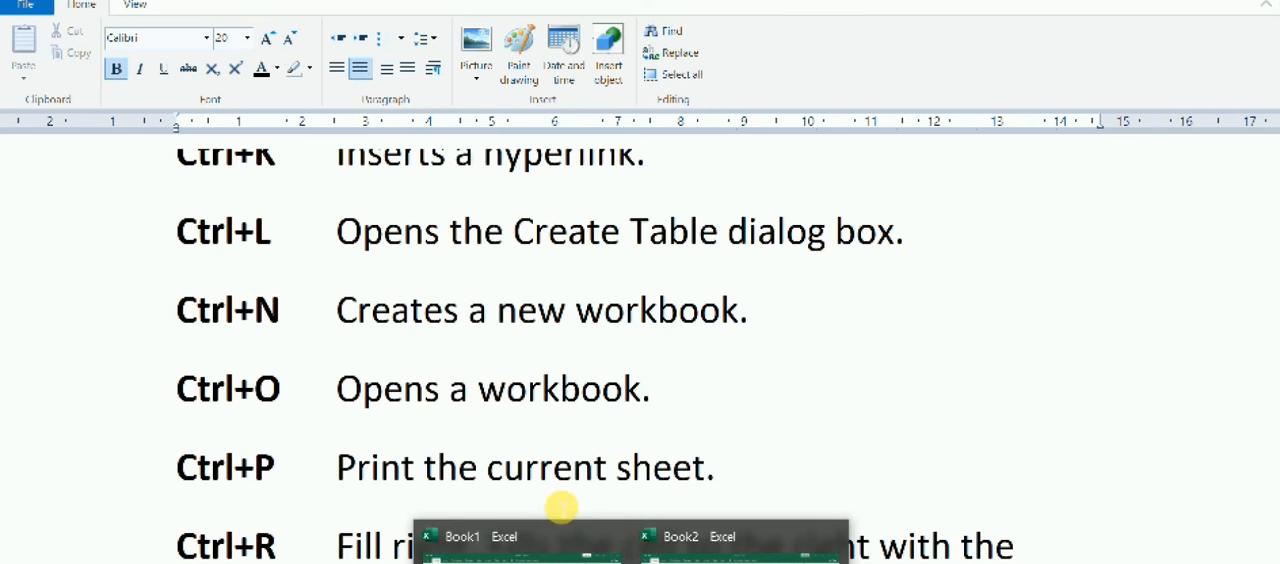
left_click(518, 558)
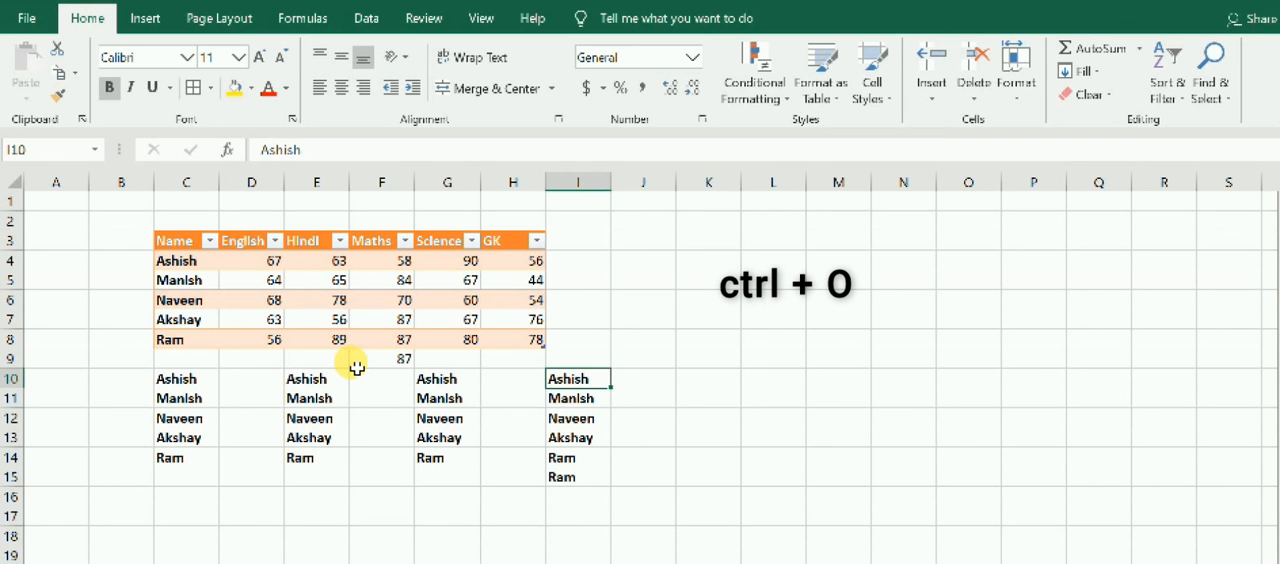
key("ctrl+o")
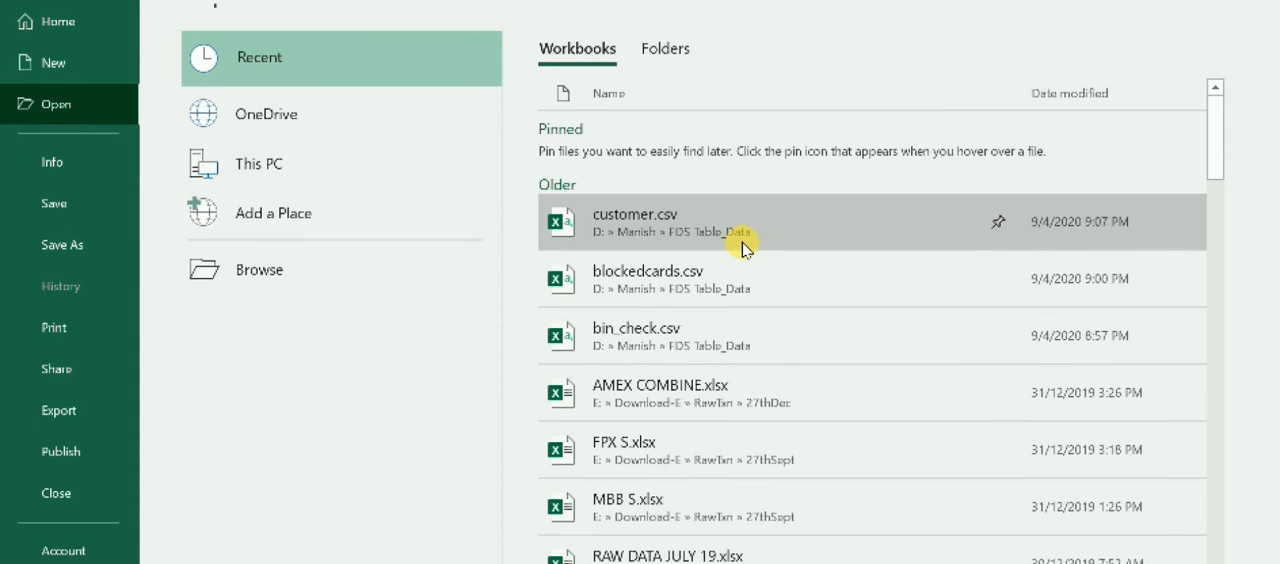
scroll(703, 291, "down", 3)
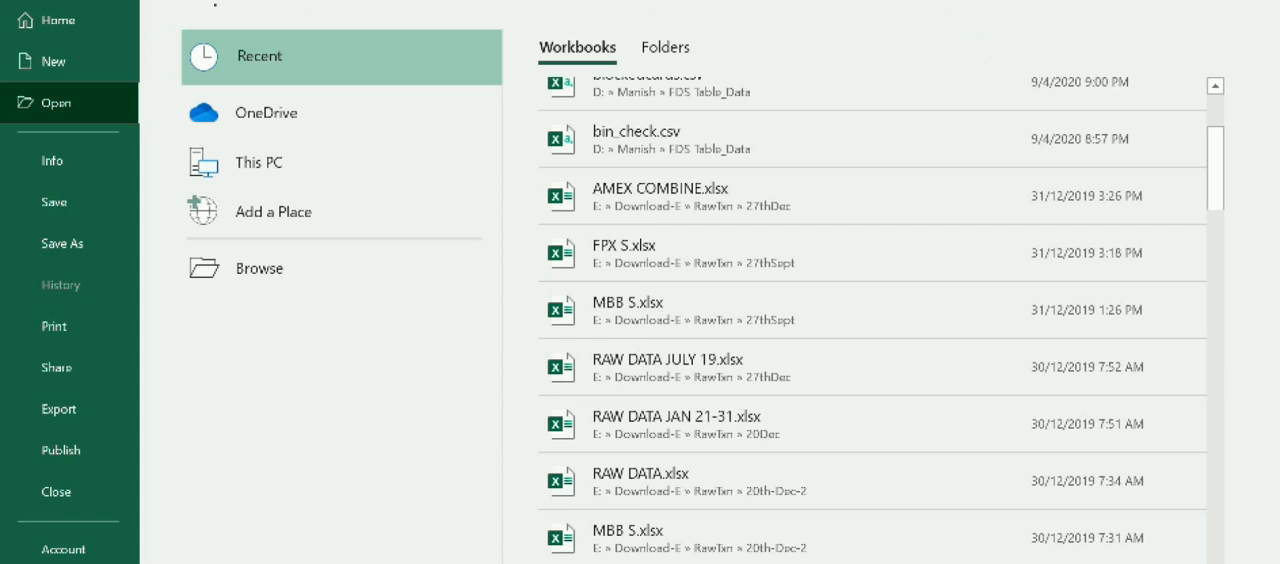
left_click(25, 20)
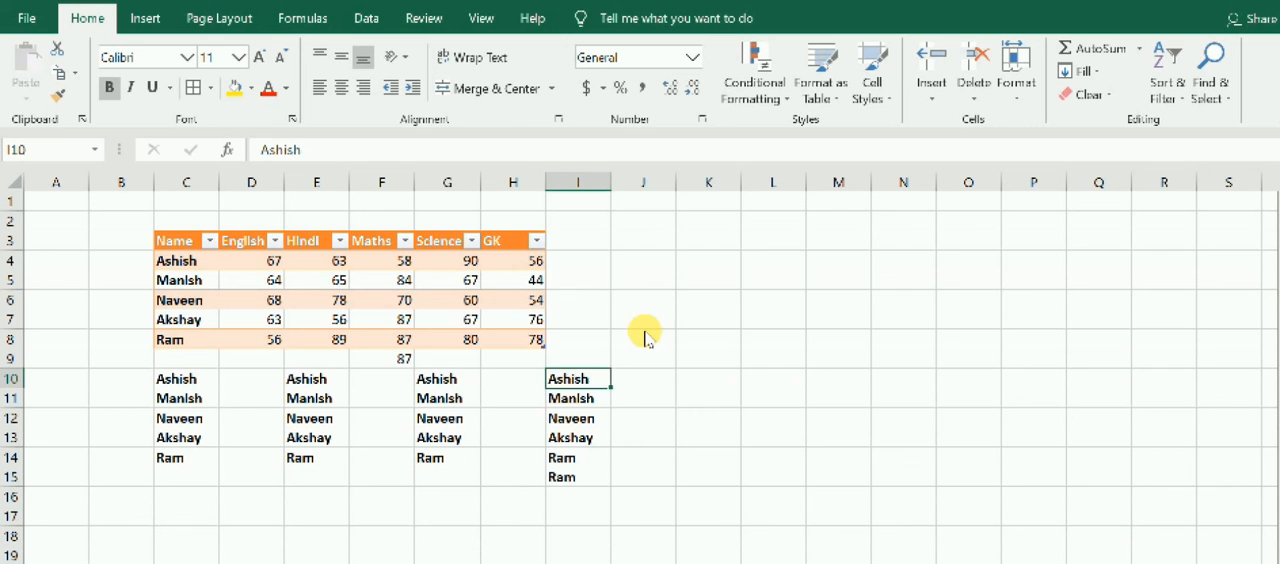
View the print settings for the blank sheet and return without printing.
key("ctrl+w")
left_click(684, 376)
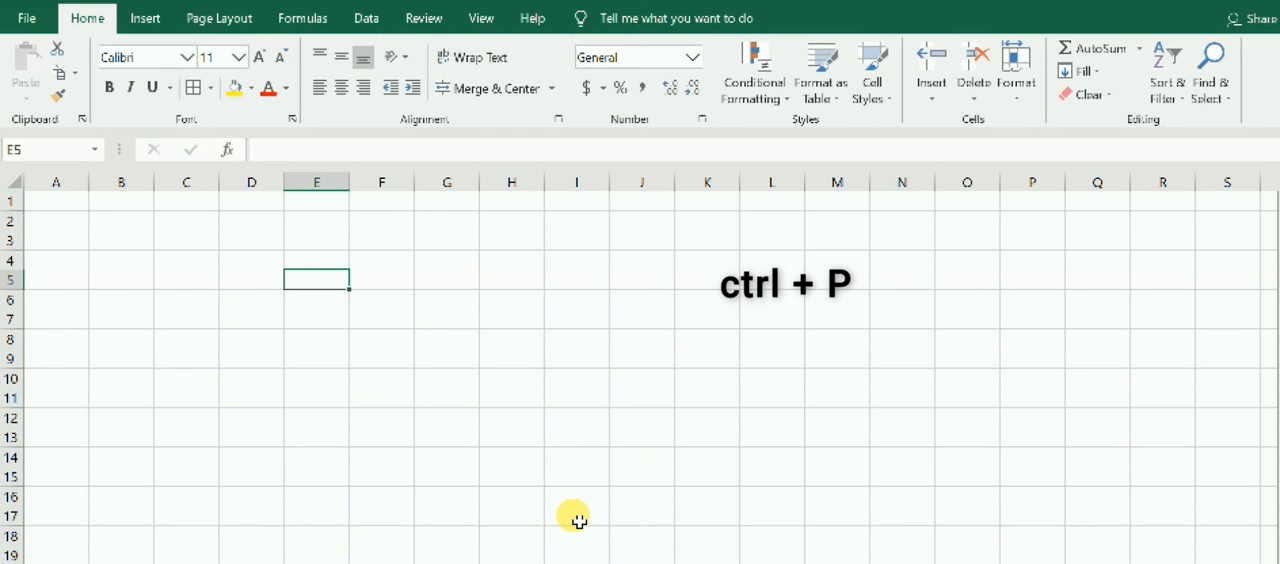
key("ctrl+p")
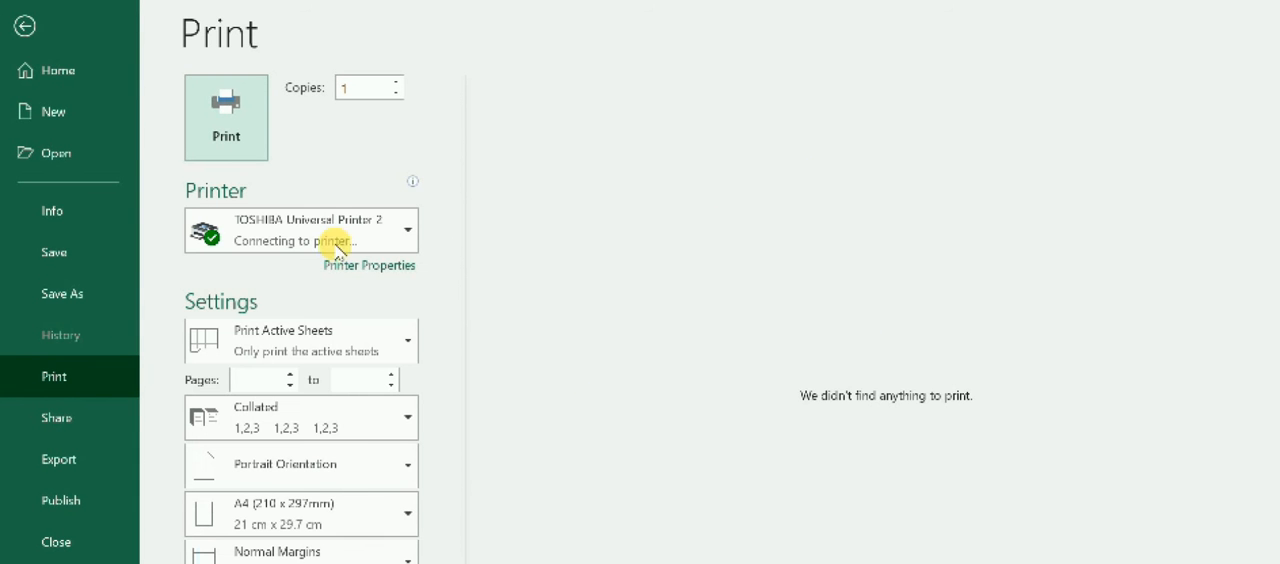
mouse_move(341, 226)
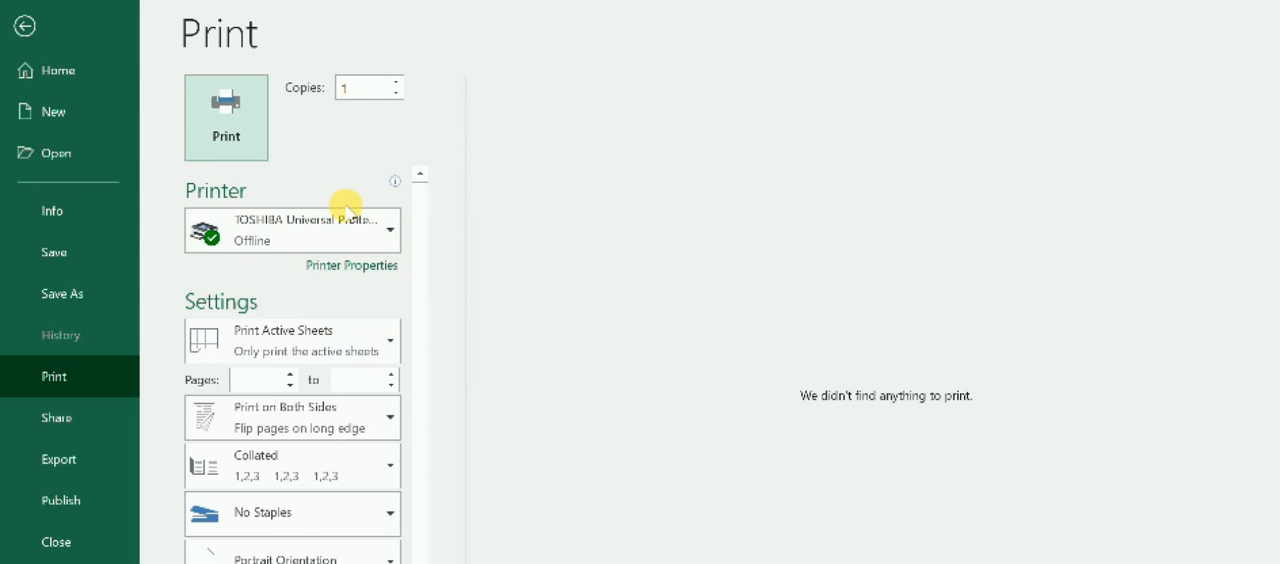
left_click(26, 24)
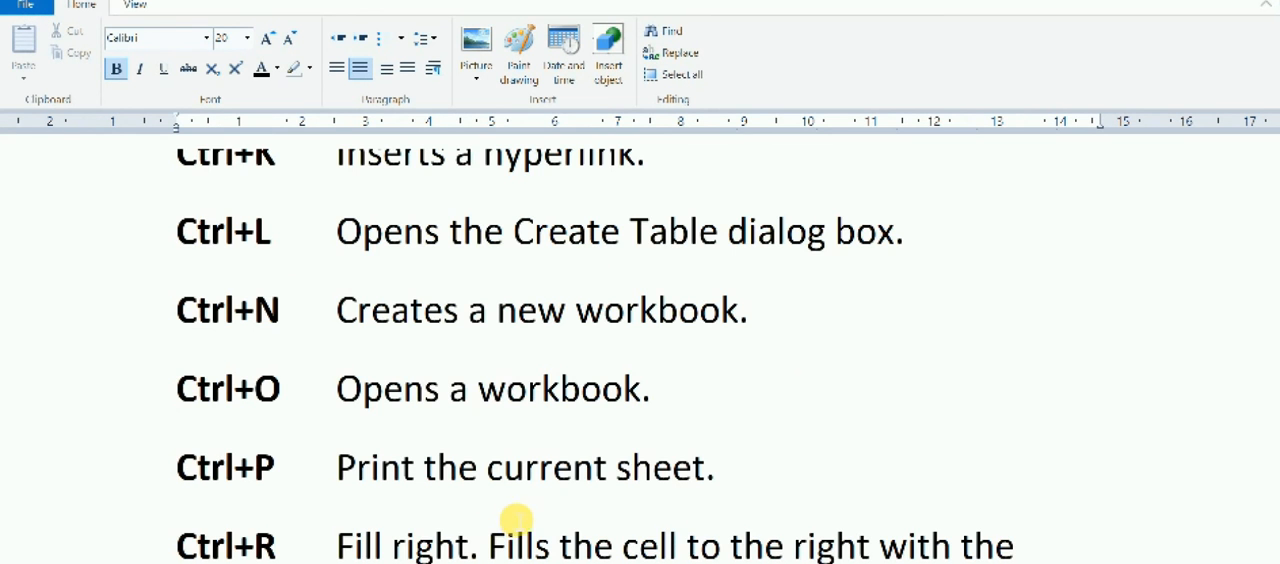
Fill the English marks in E5:E9 to the right across the Hindi, Maths, Science and GK columns through I9.
scroll(512, 518, "down", 3)
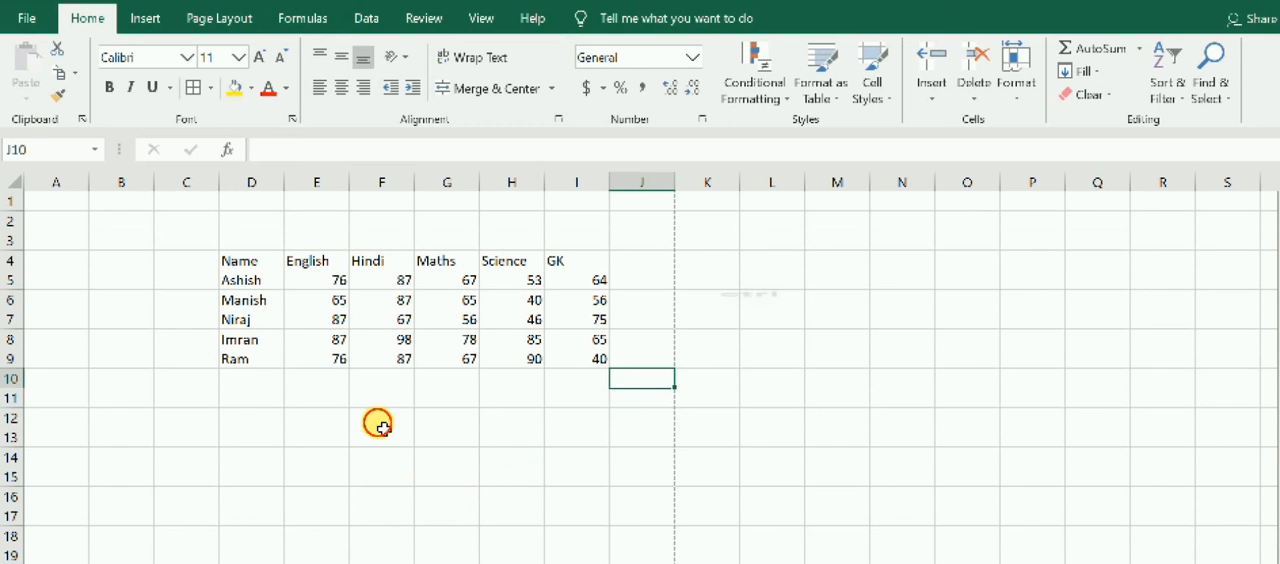
left_click(385, 420)
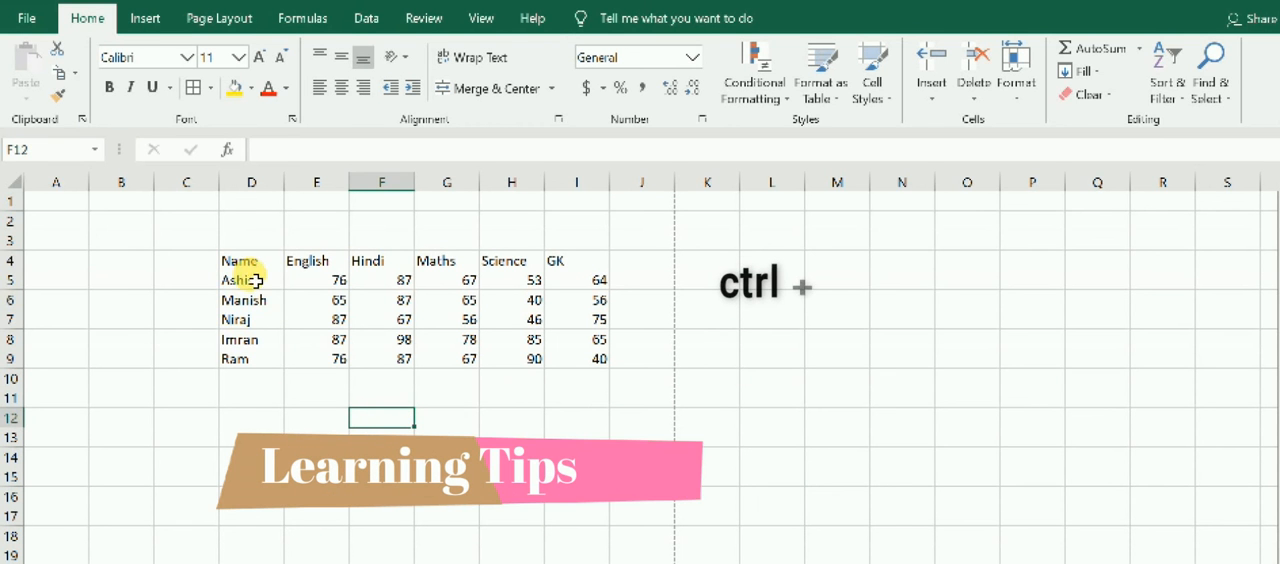
left_click_drag(237, 279, 245, 358)
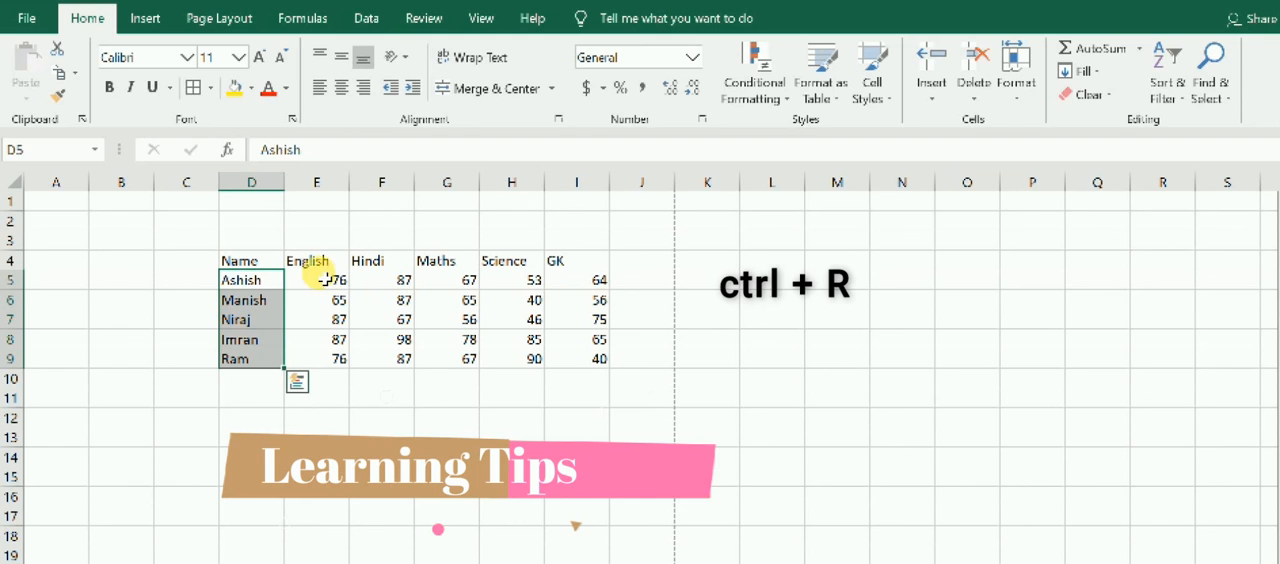
left_click(325, 280)
left_click(385, 281)
left_click_drag(337, 283, 328, 361)
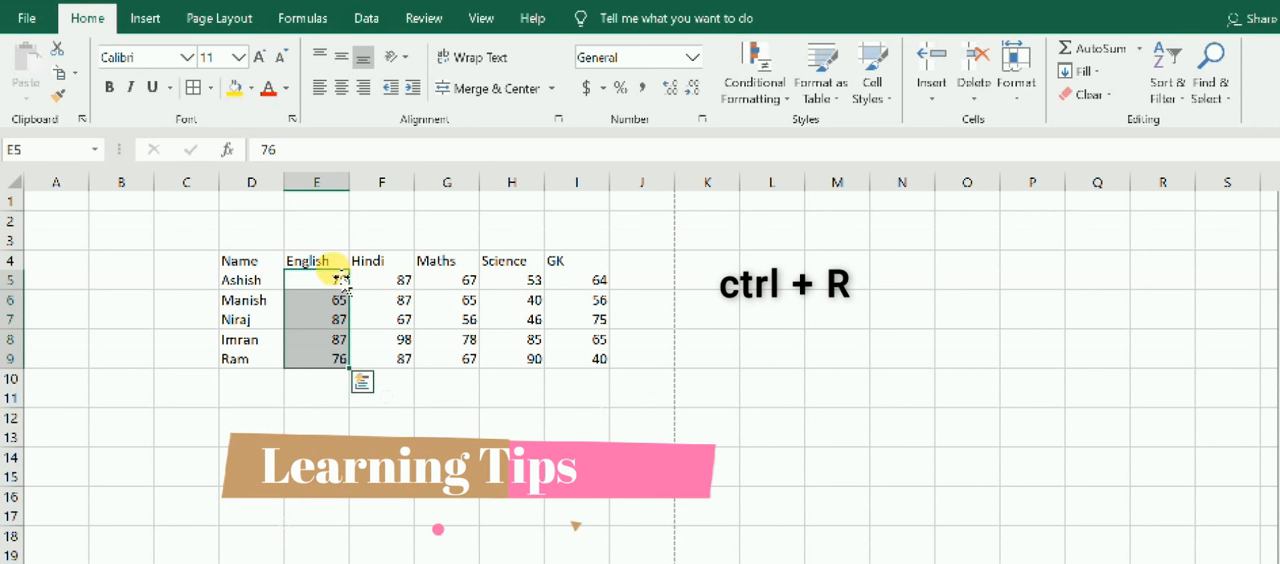
left_click(380, 432)
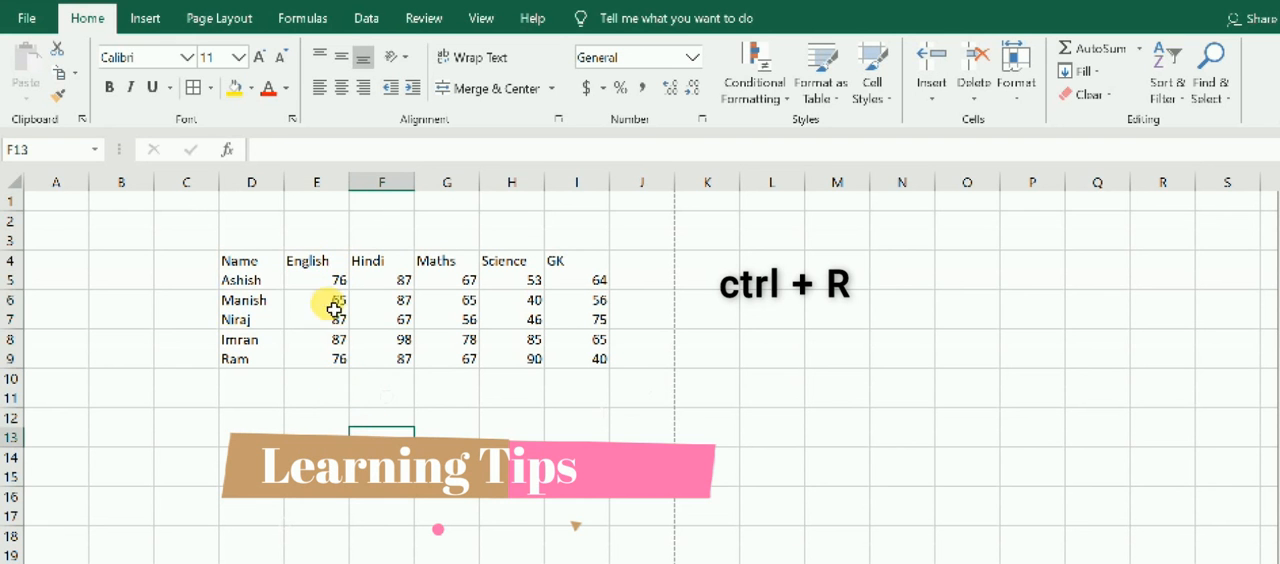
left_click_drag(335, 279, 337, 360)
left_click(385, 283)
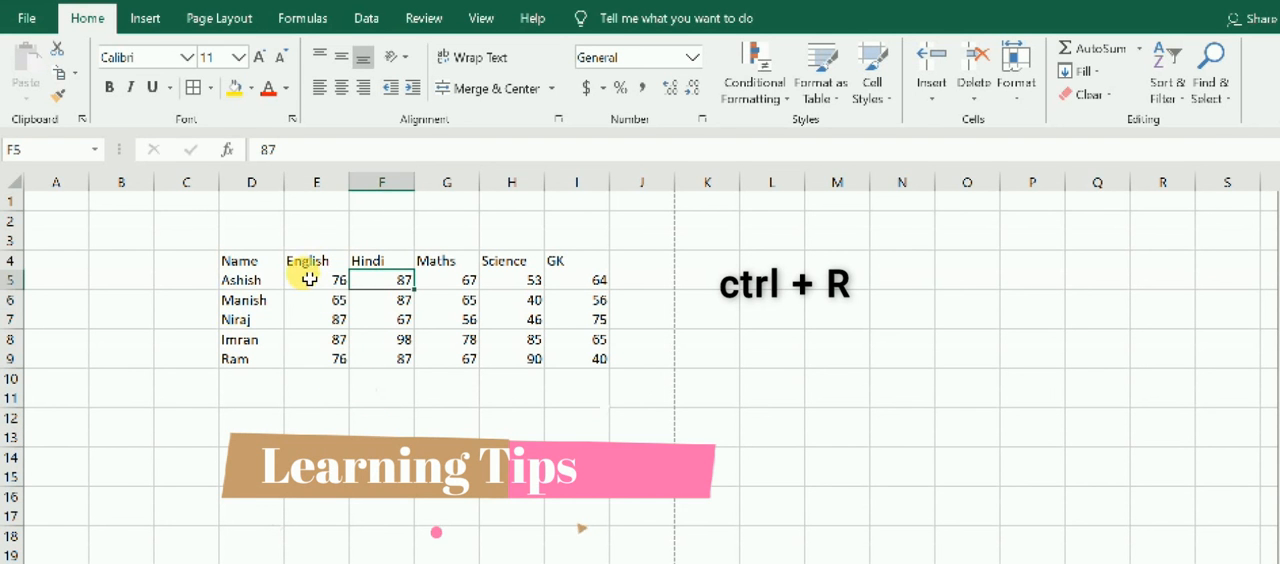
left_click_drag(313, 279, 568, 364)
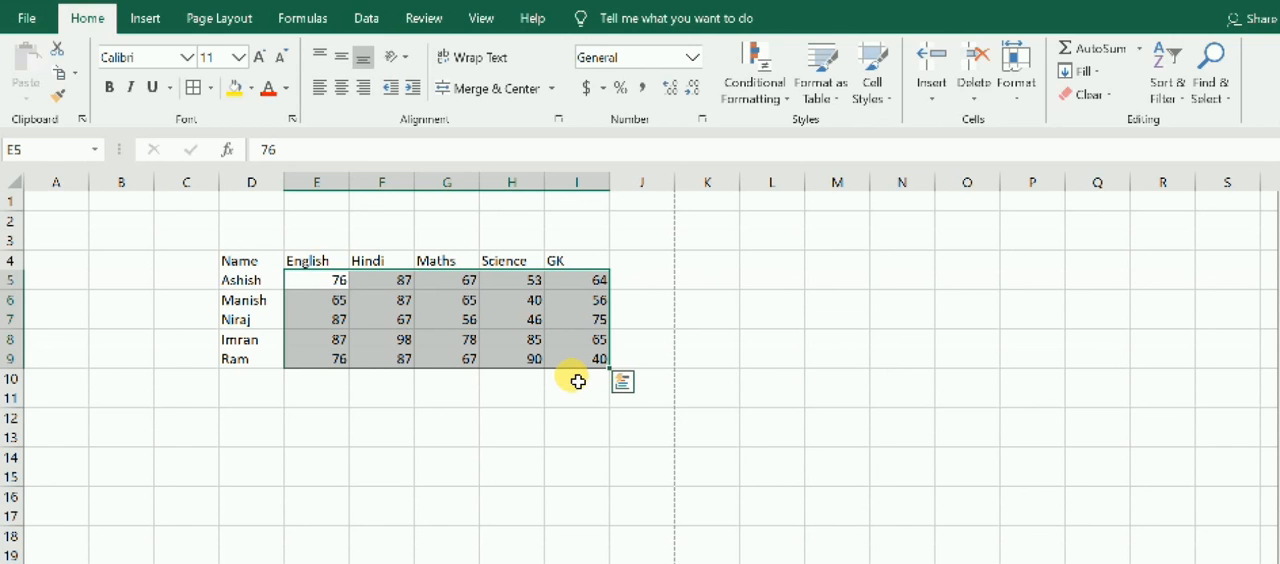
key("ctrl+r")
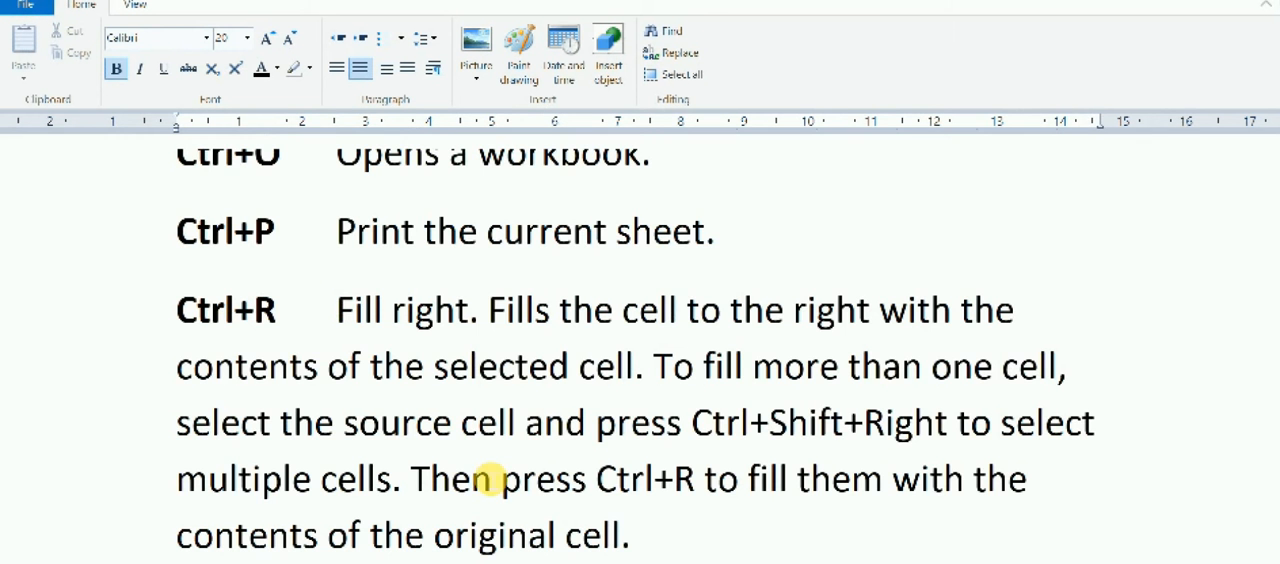
Check the following entries in the shortcuts list, and view the Save As locations for the marks workbook without saving.
scroll(490, 478, "down", 3)
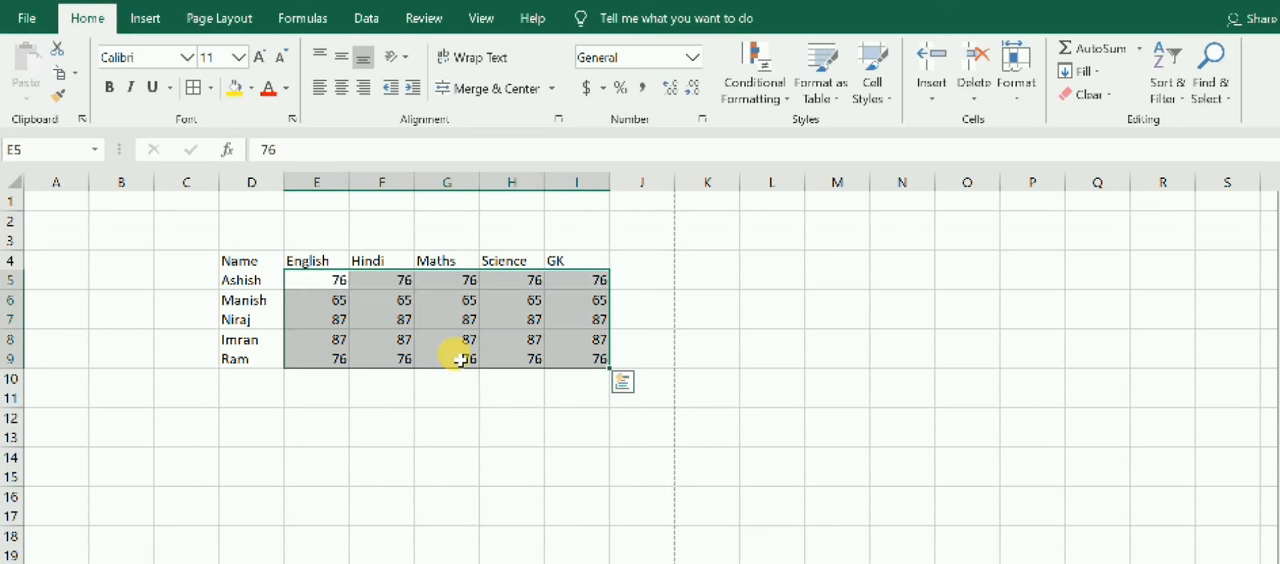
left_click(423, 375)
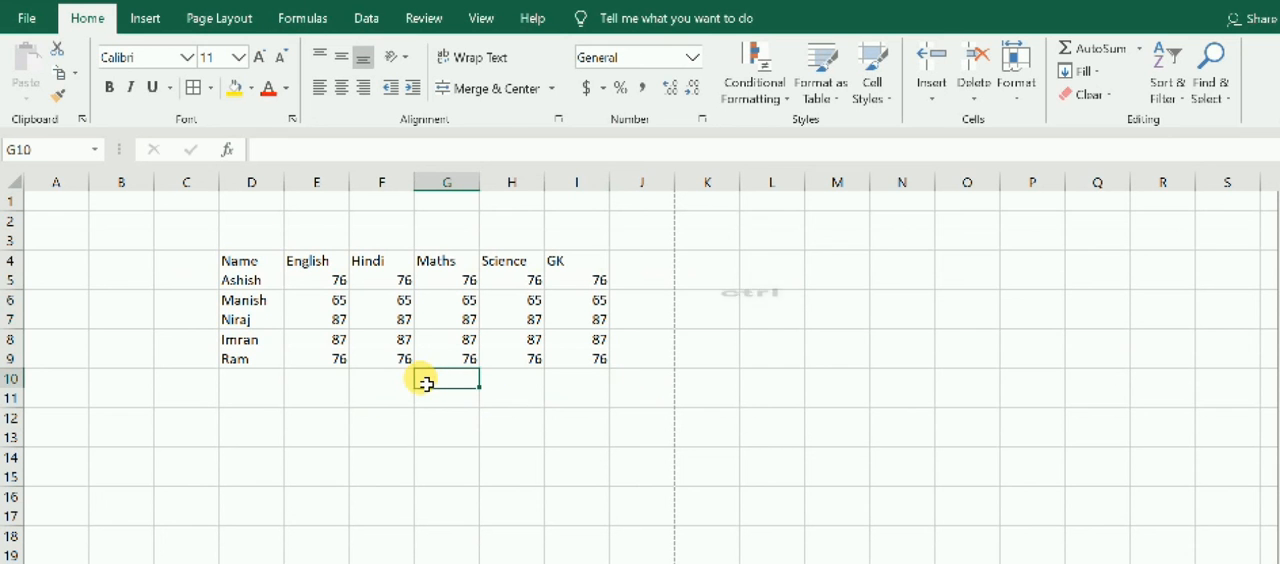
key("ctrl+s")
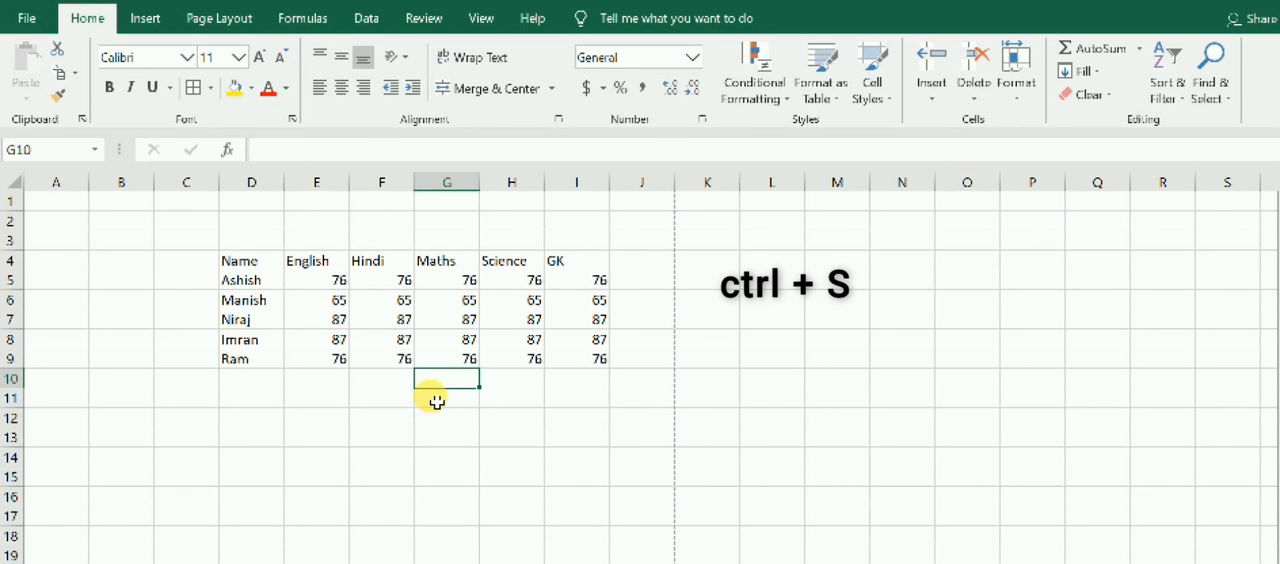
key("ctrl+s")
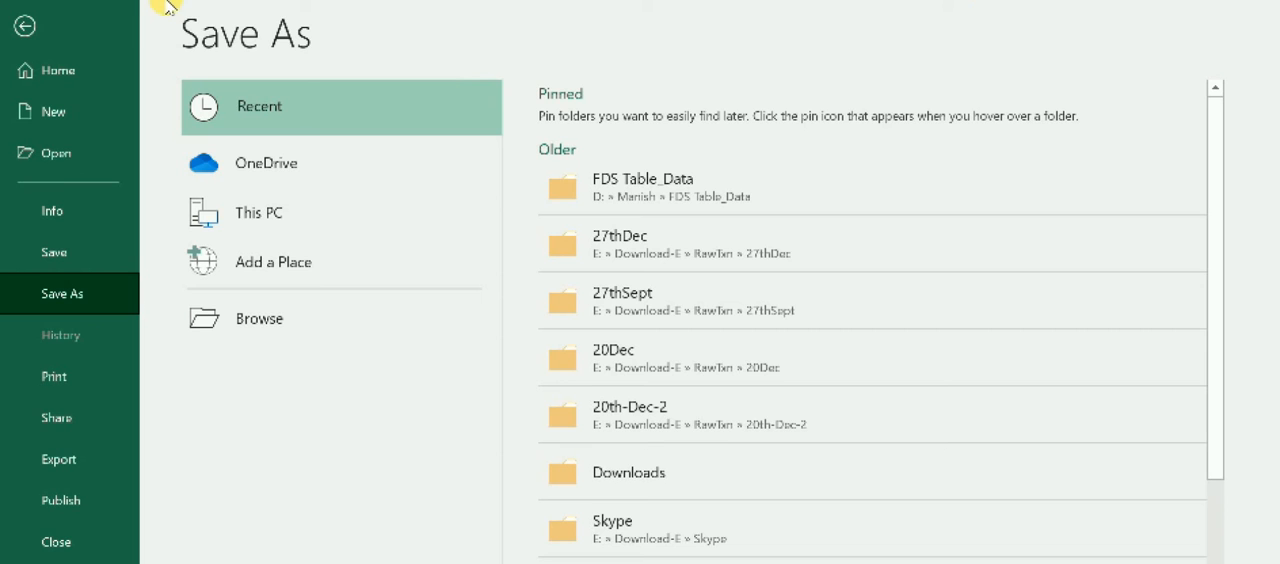
left_click(25, 24)
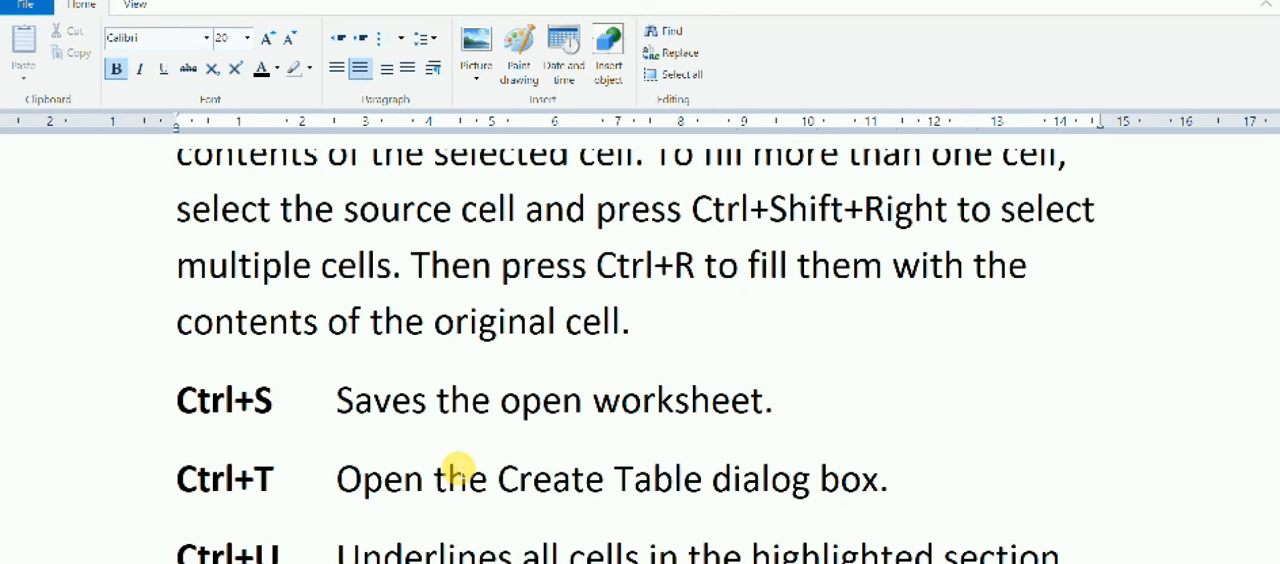
scroll(457, 468, "down", 3)
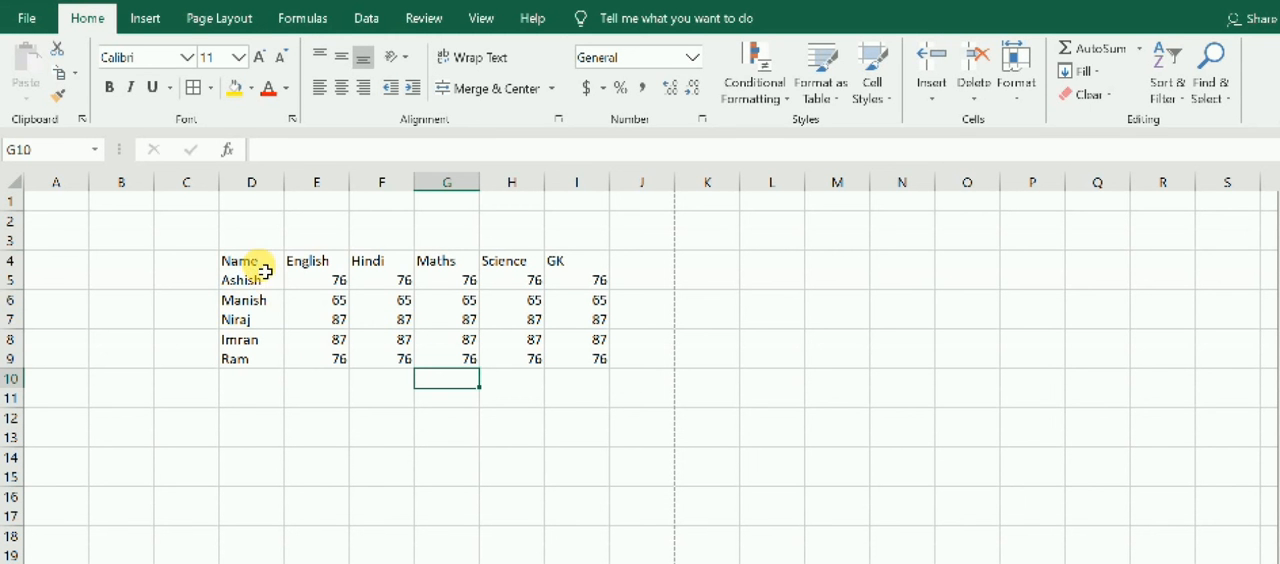
Convert the marks range D4:I9 into a table with headers and apply the orange banded table style.
left_click_drag(245, 262, 250, 282)
left_click_drag(428, 312, 584, 353)
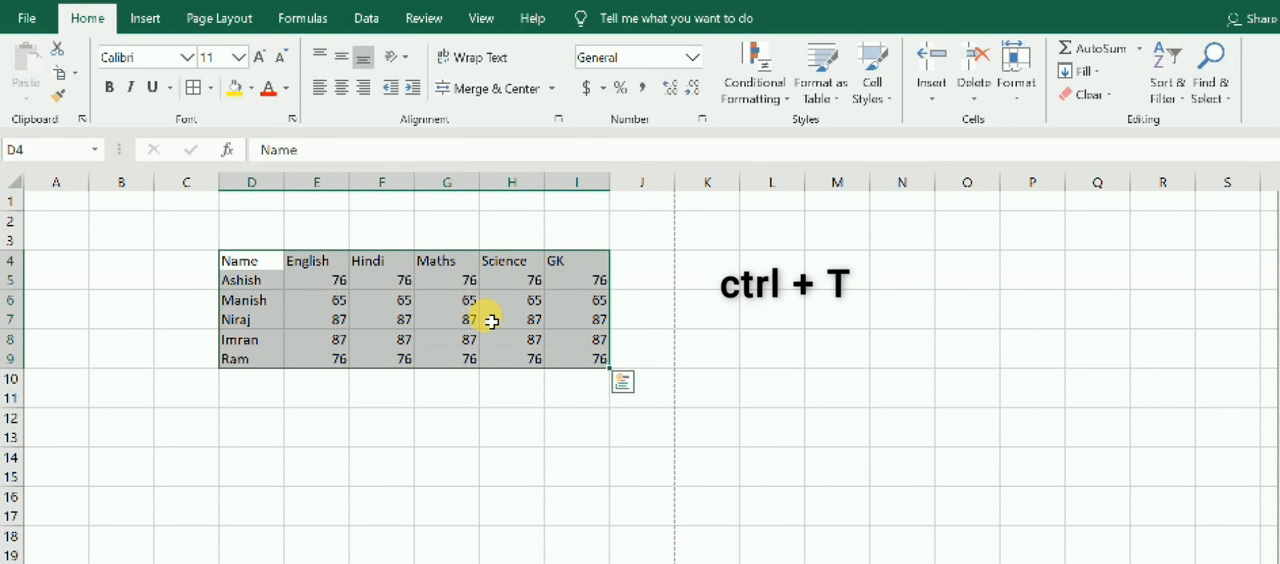
key("ctrl+t")
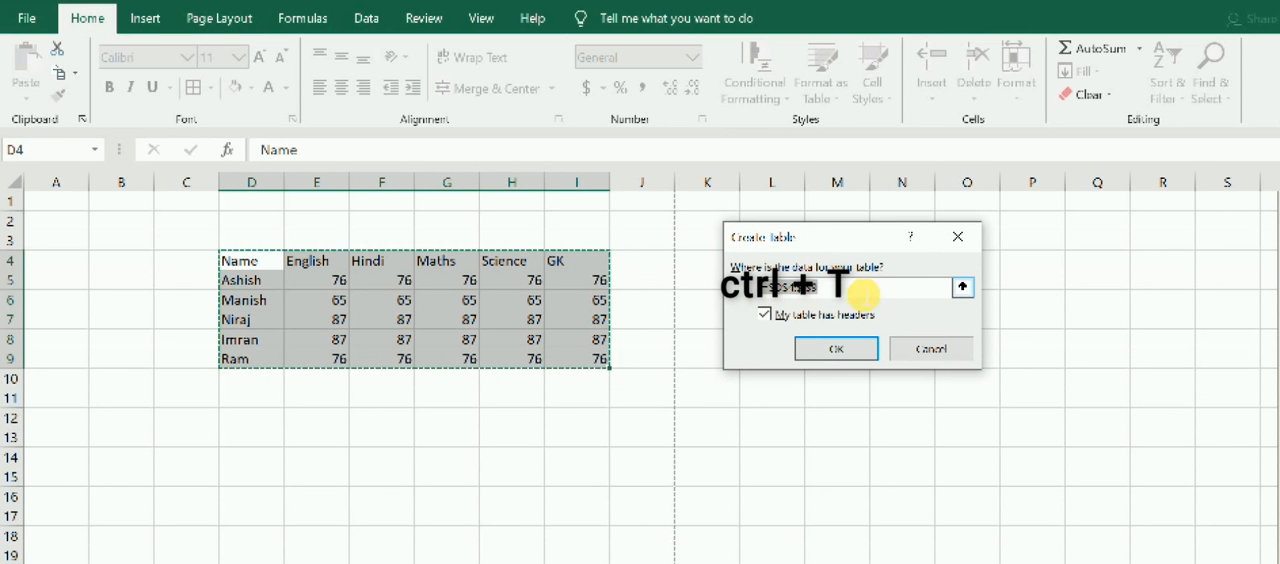
left_click(848, 355)
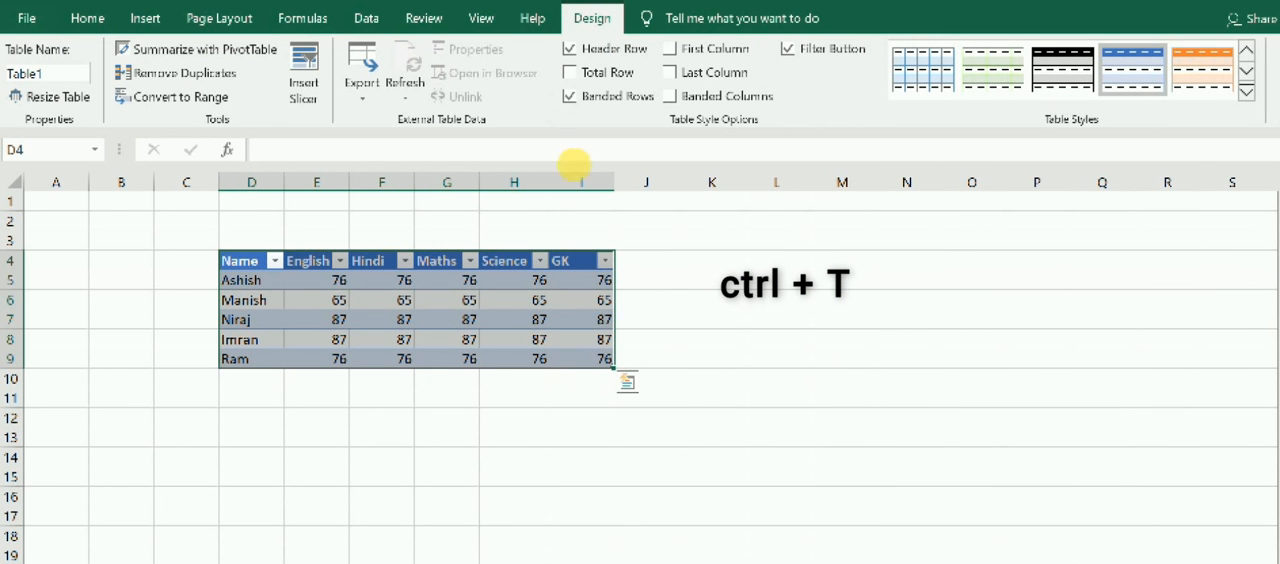
left_click(1190, 70)
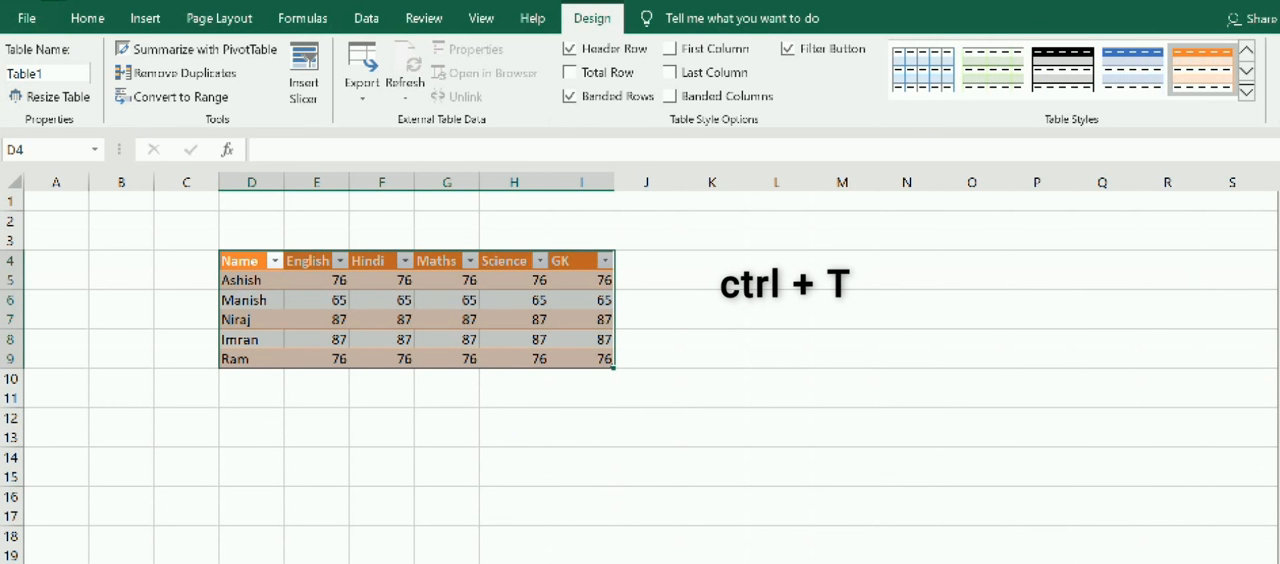
Undo the orange table style and the conversion of the marks range into a table.
key("ctrl+z")
key("ctrl+z")
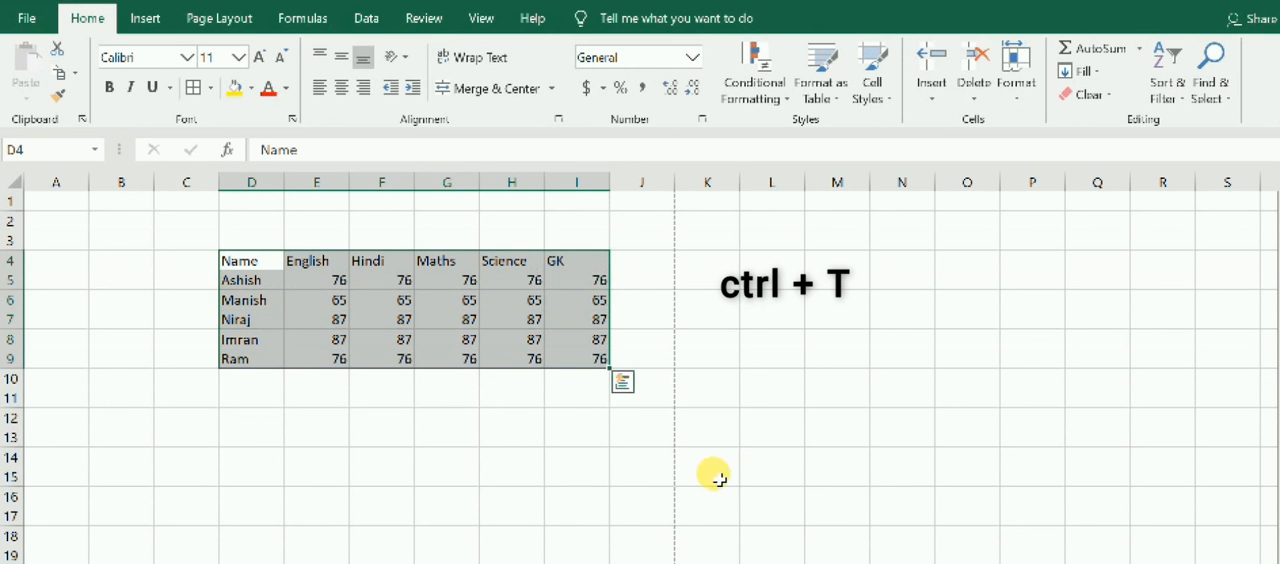
left_click(724, 476)
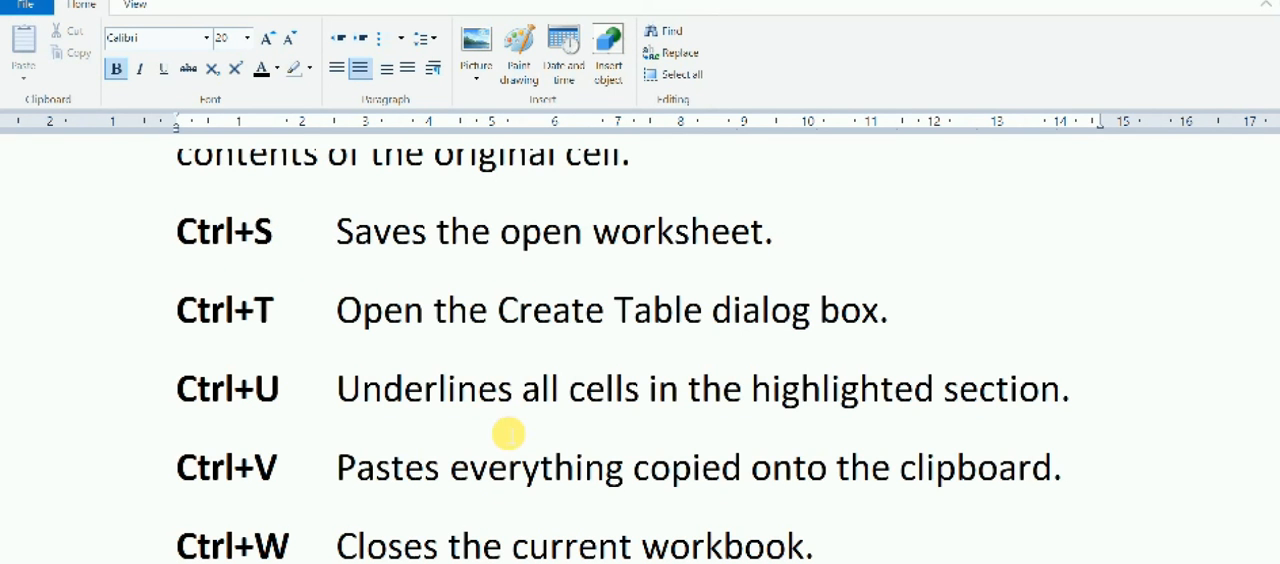
Underline the student names in D5:D9 of the marks sheet.
key("alt+space")
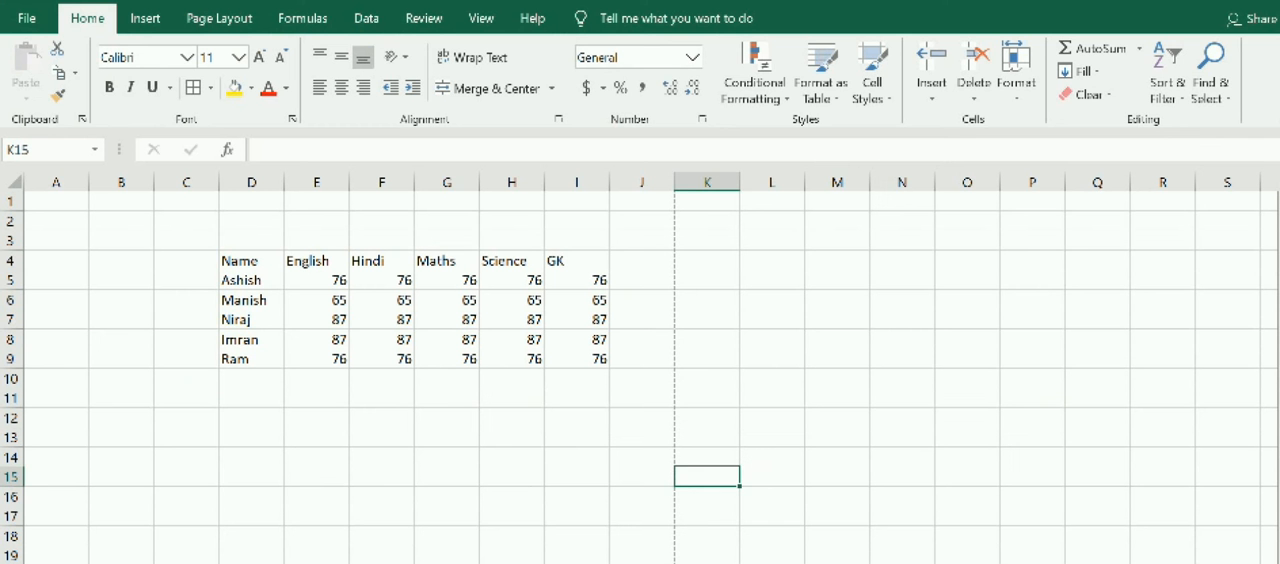
left_click(425, 491)
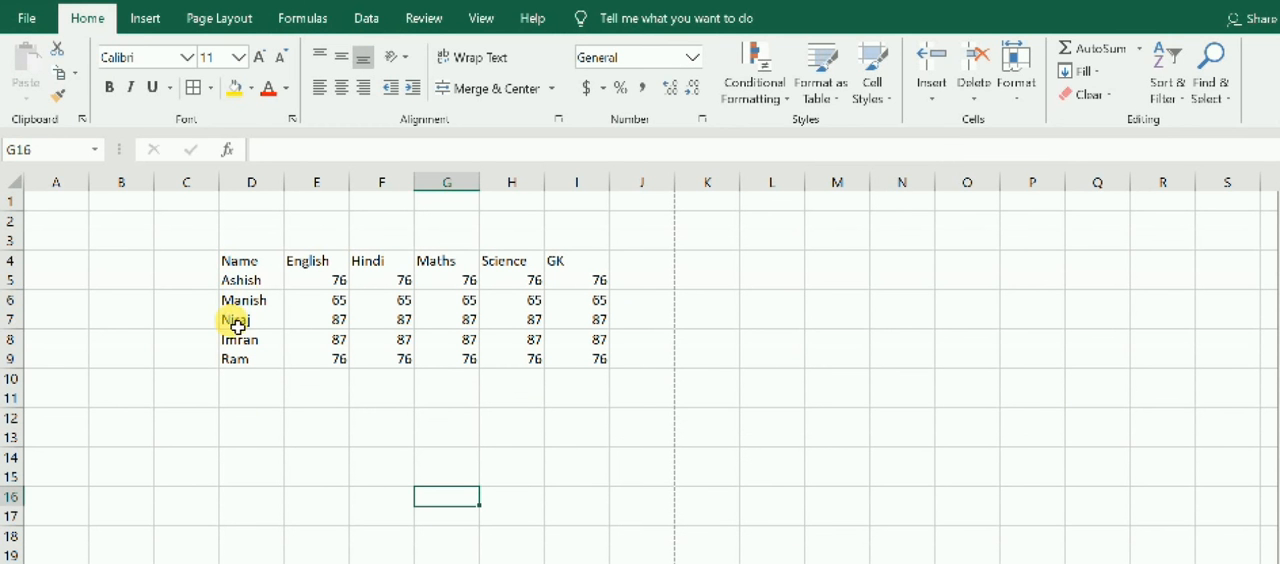
left_click_drag(243, 290, 233, 362)
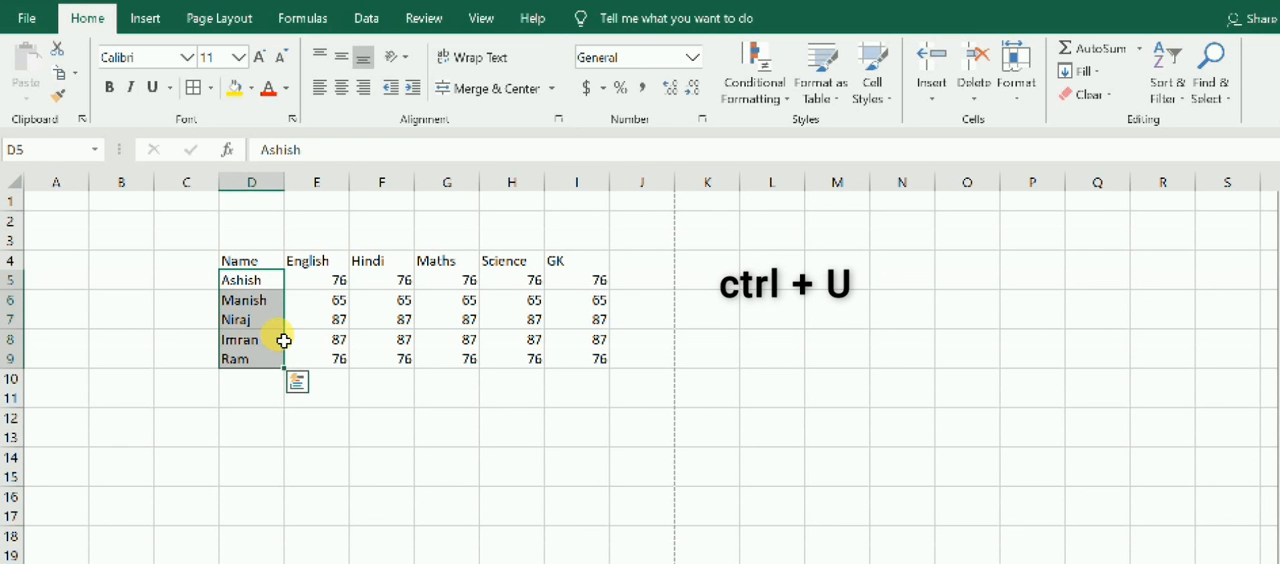
key("ctrl+u")
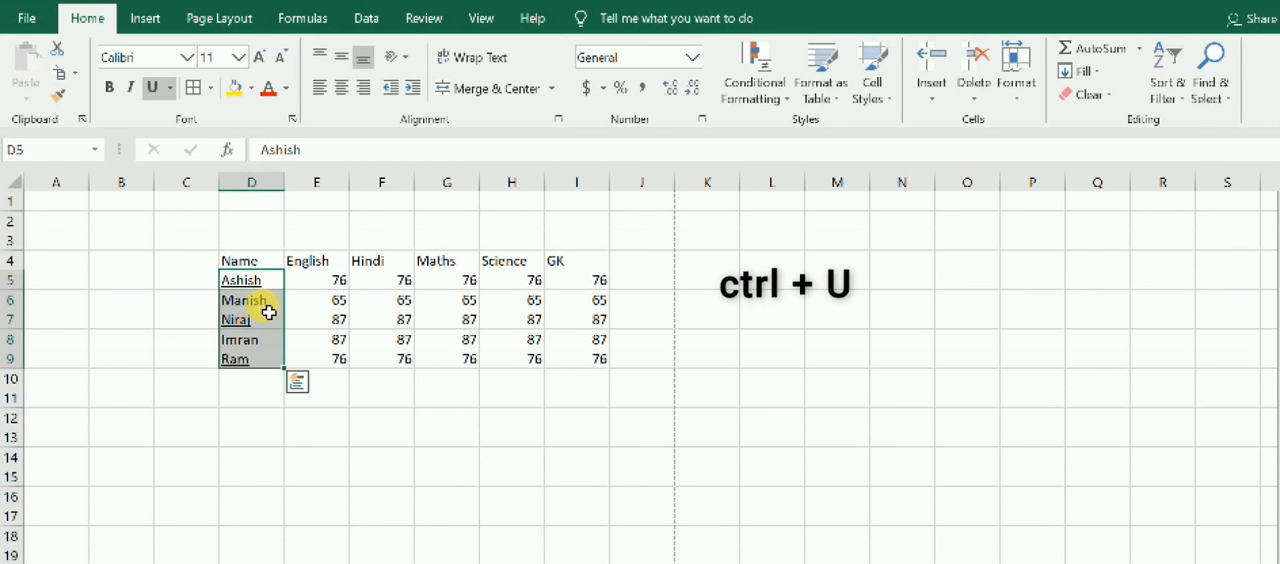
left_click(240, 395)
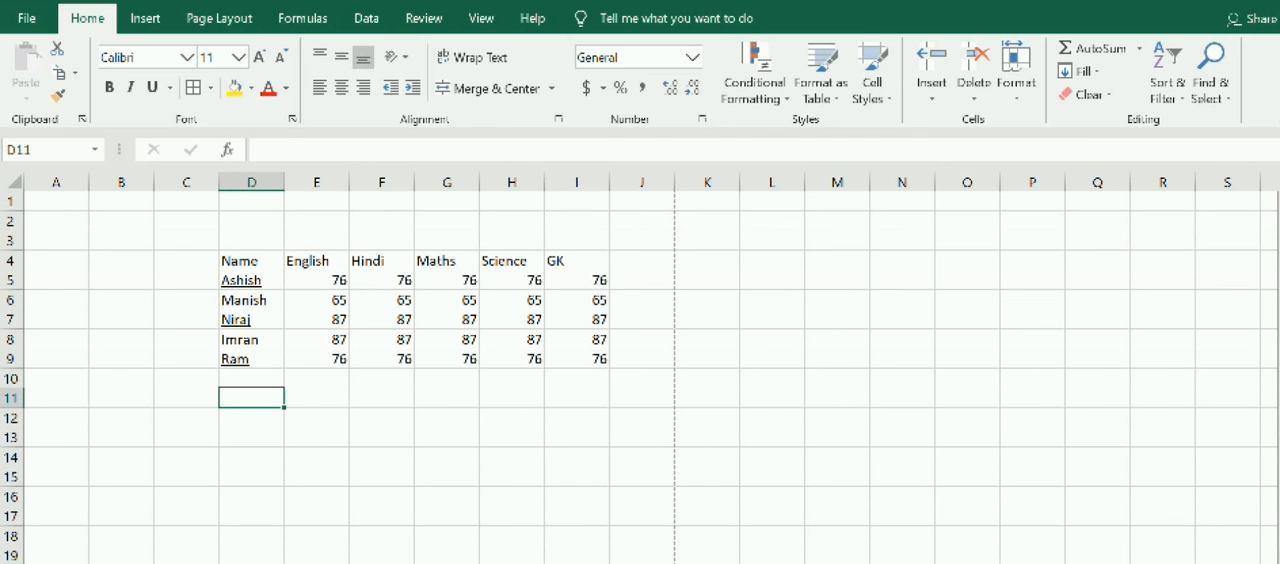
Check the paste entry in the WordPad shortcuts list and return to the marks workbook.
left_click(671, 562)
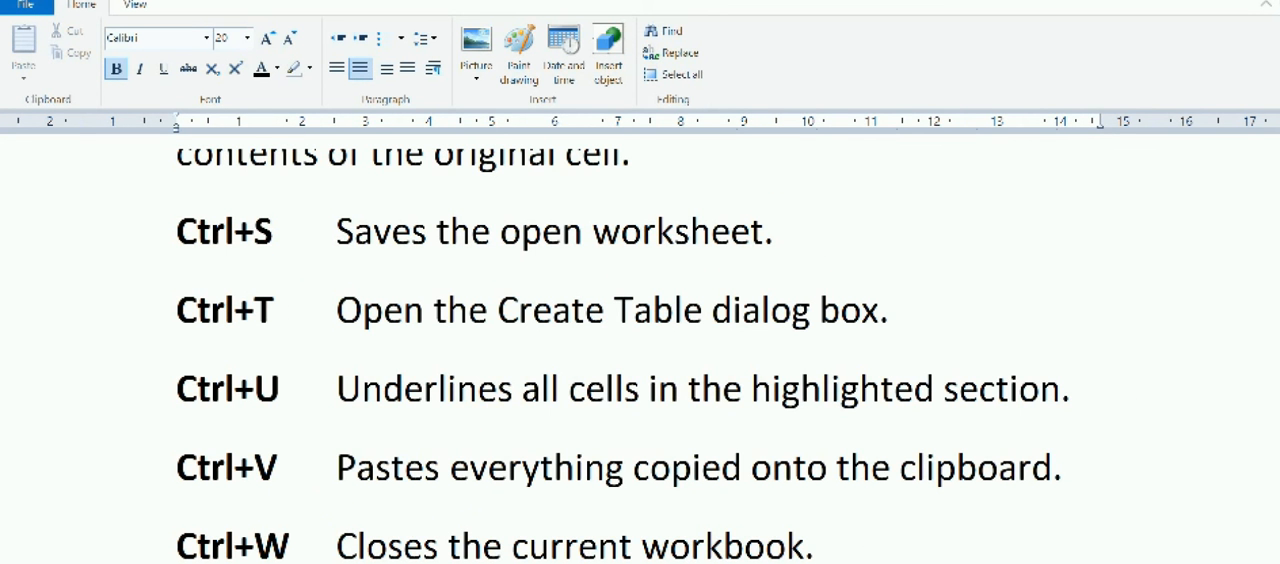
left_click(420, 562)
left_click(433, 460)
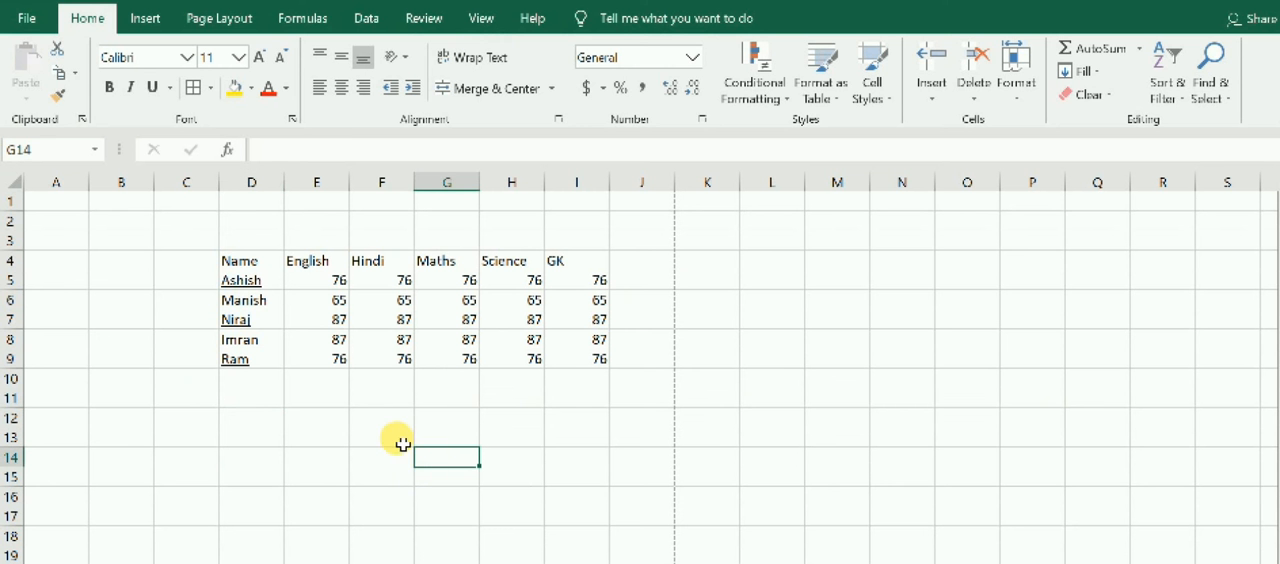
left_click_drag(334, 284, 345, 359)
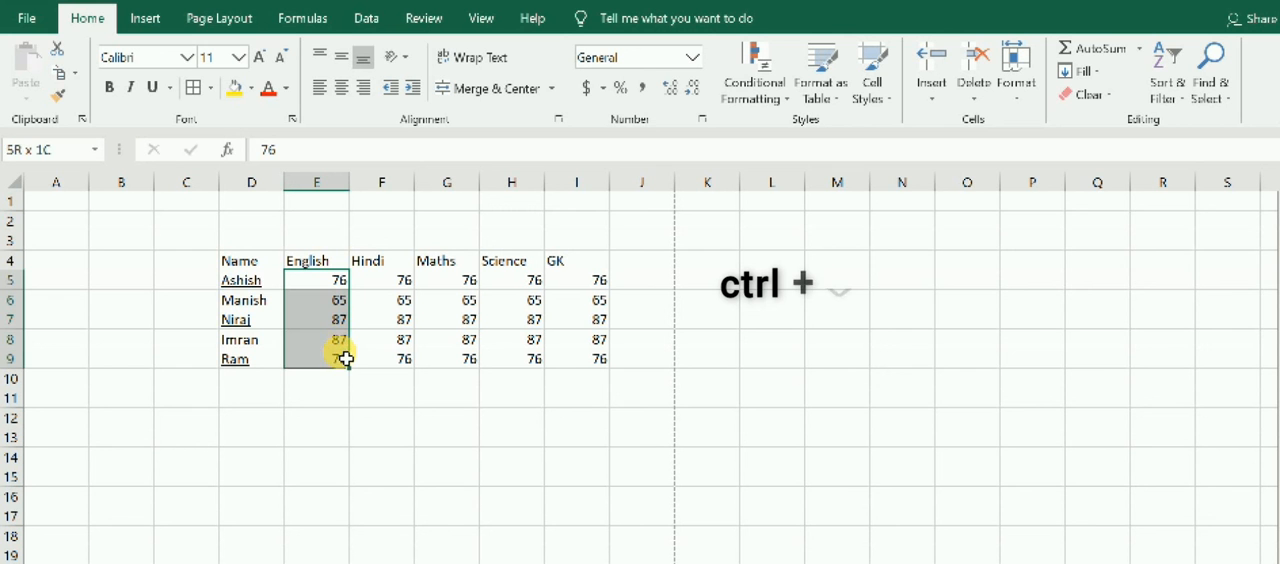
key("ctrl+v")
left_click_drag(251, 283, 258, 364)
key("ctrl+v")
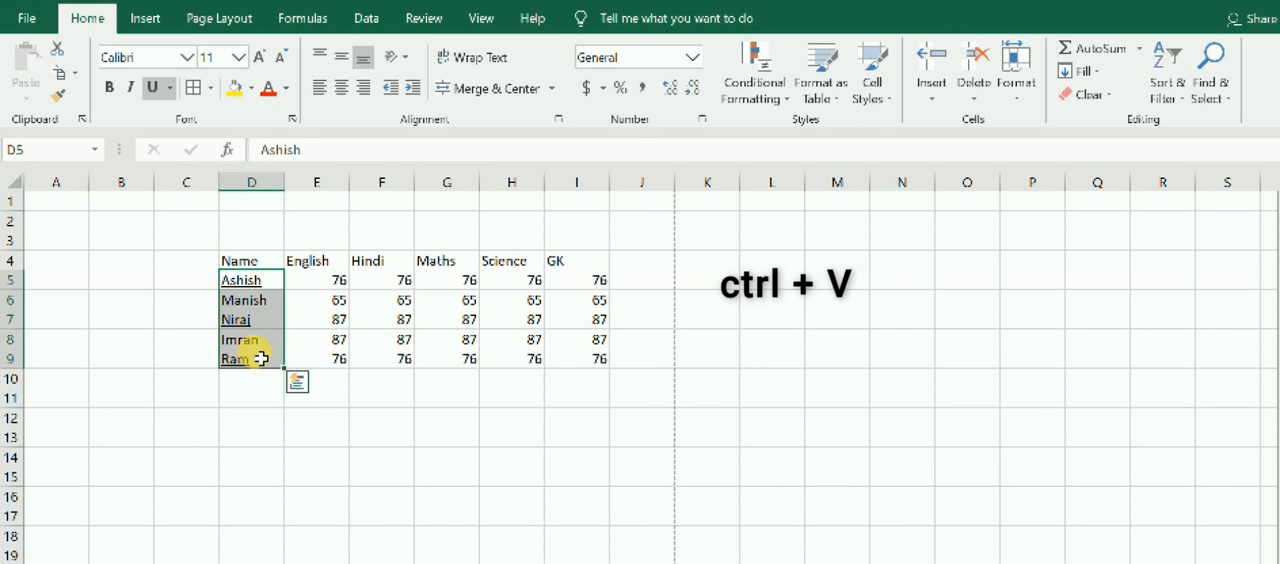
key("ctrl+q")
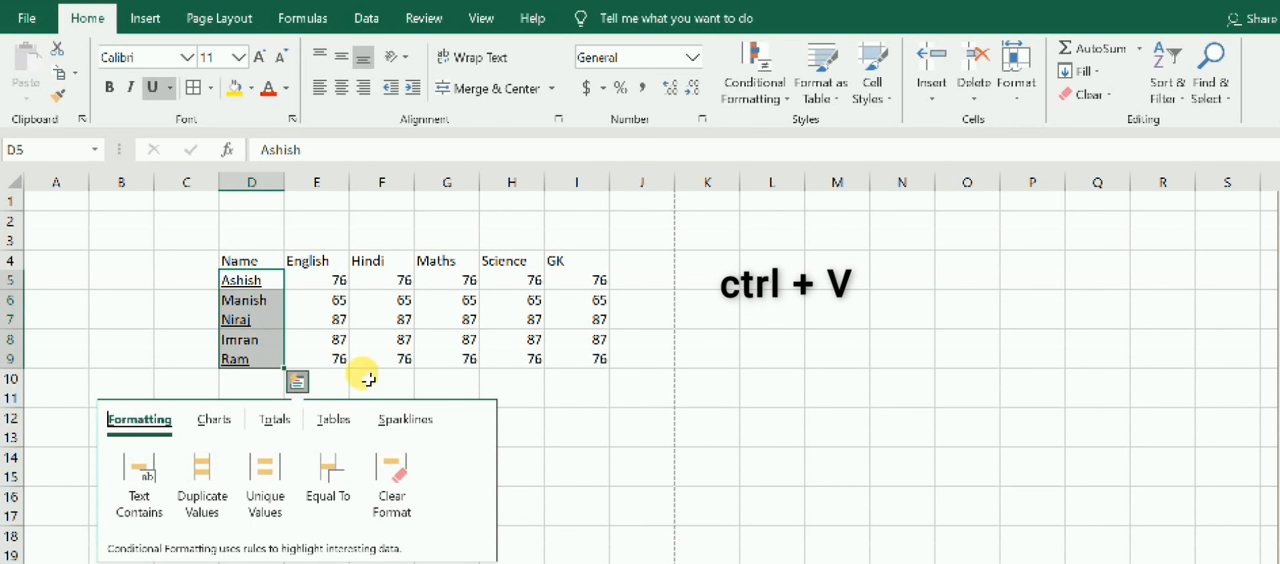
left_click(539, 416)
Copy the student names in D5:D9 and paste them below the marks at D11, E11 and F11.
left_click_drag(236, 280, 261, 366)
key("ctrl+c")
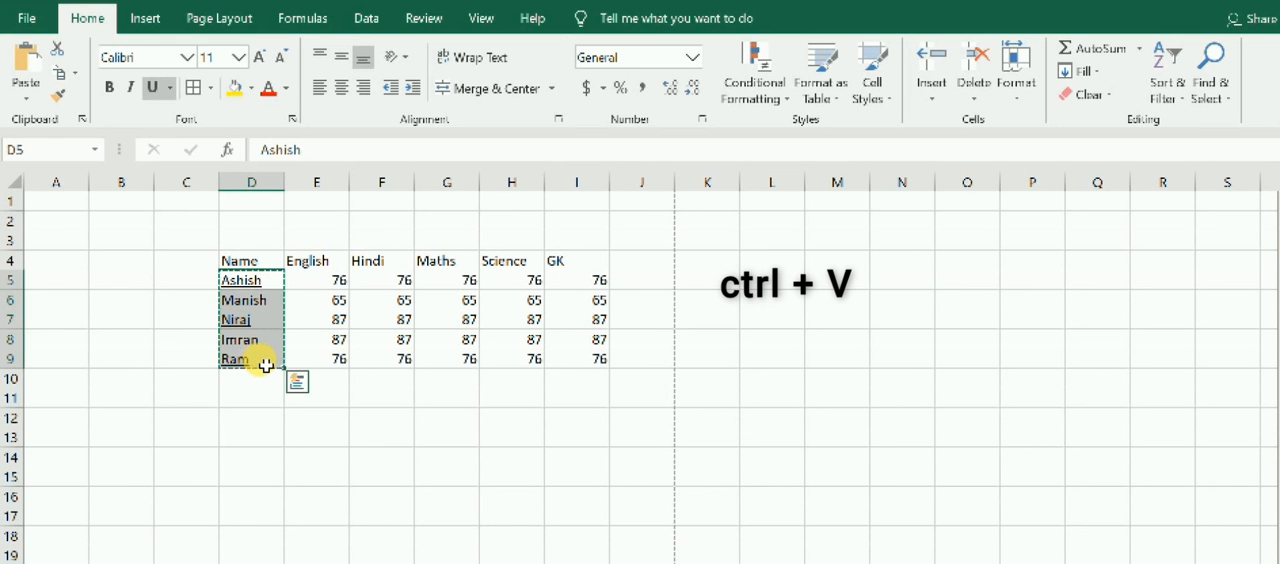
left_click(261, 394)
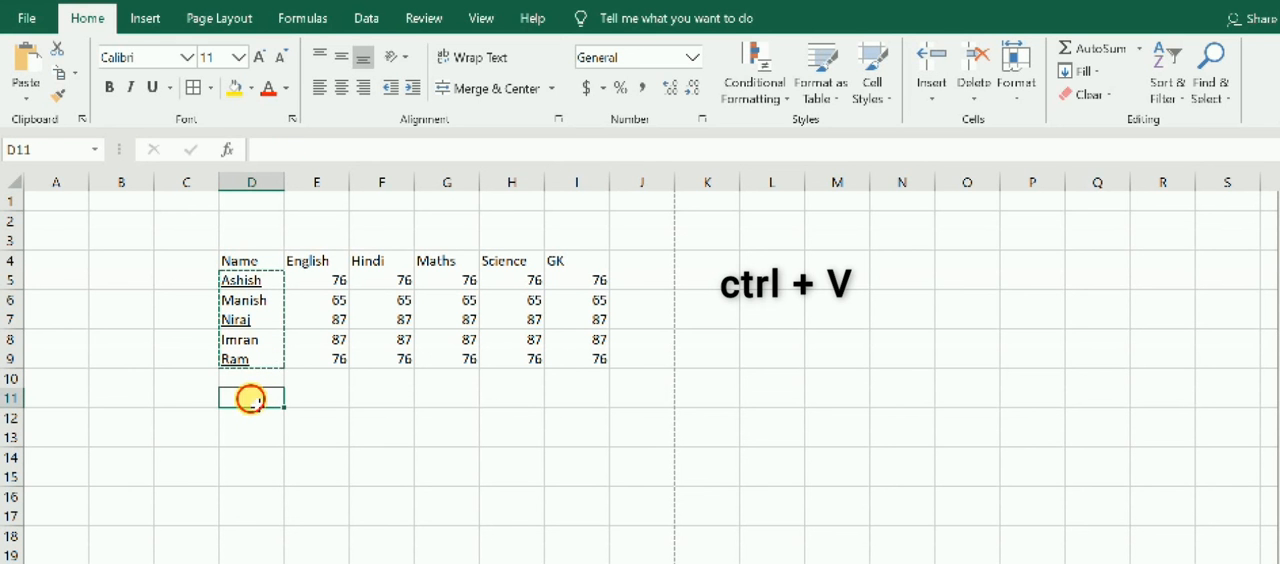
key("ctrl+v")
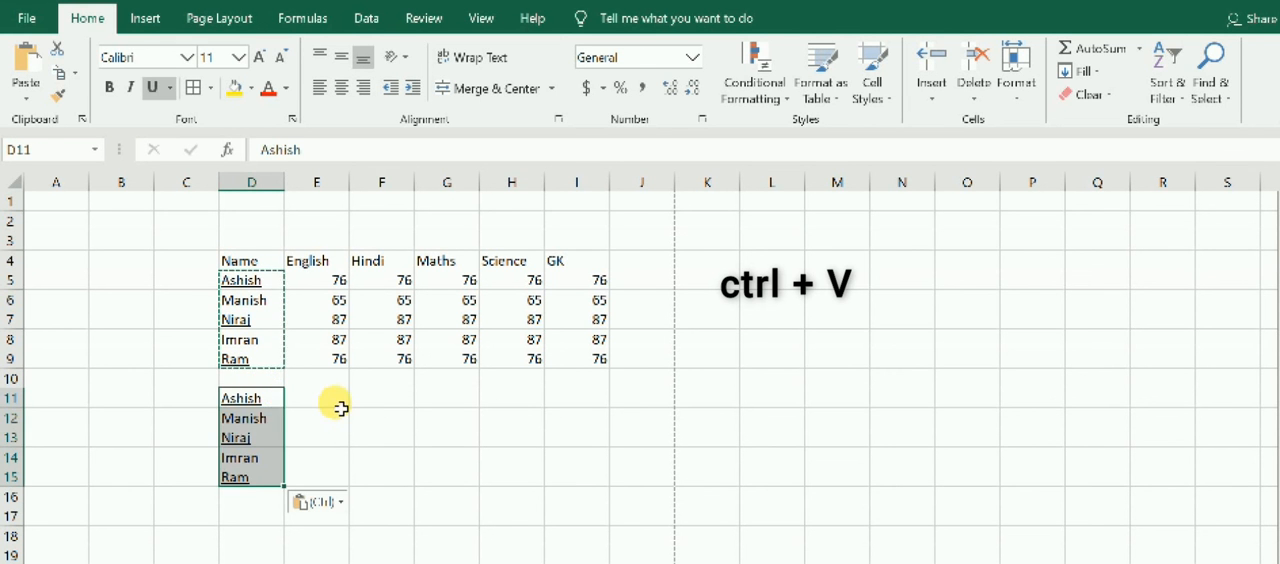
left_click(340, 403)
key("ctrl+v")
left_click(405, 402)
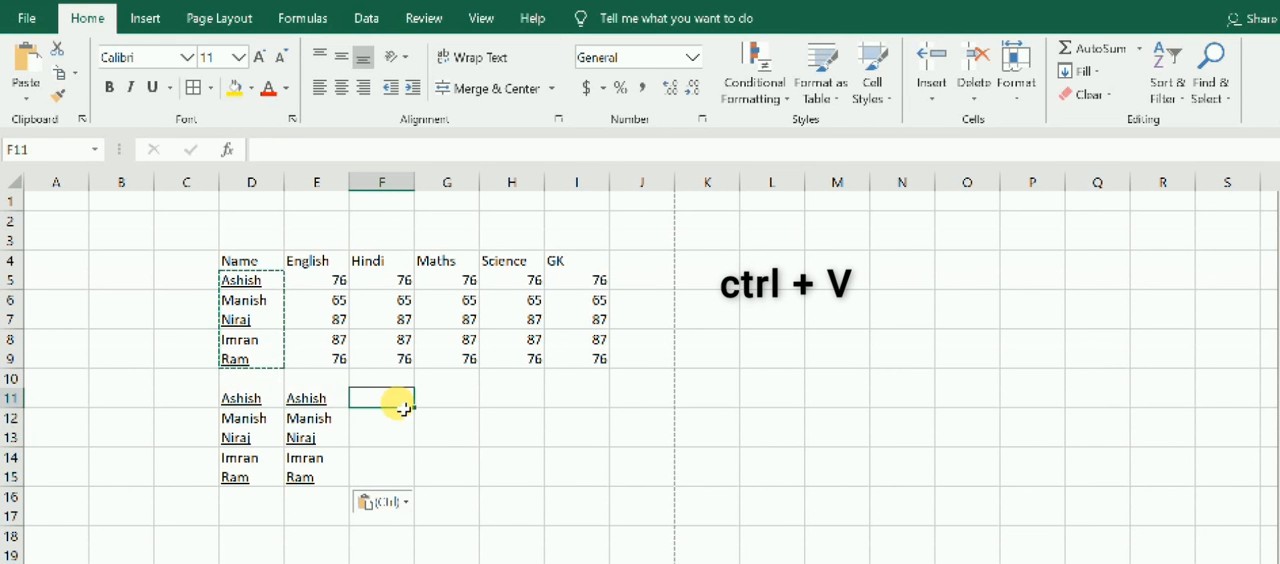
key("ctrl+v")
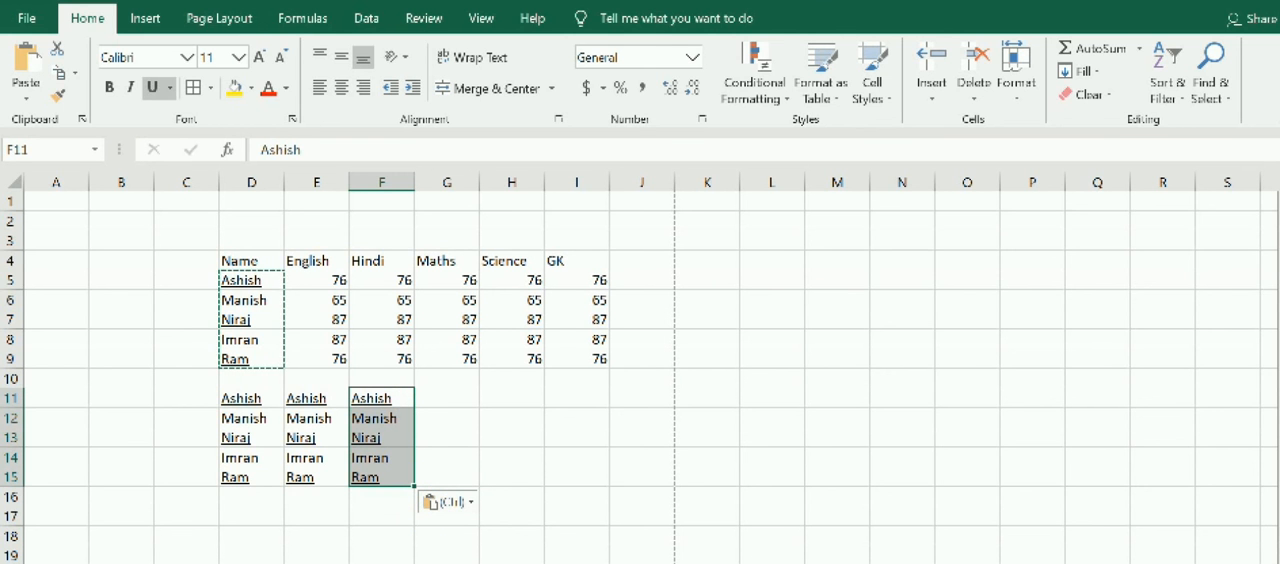
Check the next entries in the WordPad shortcuts list, and try to close the marks workbook Book2, cancelling at the save prompt.
left_click(671, 562)
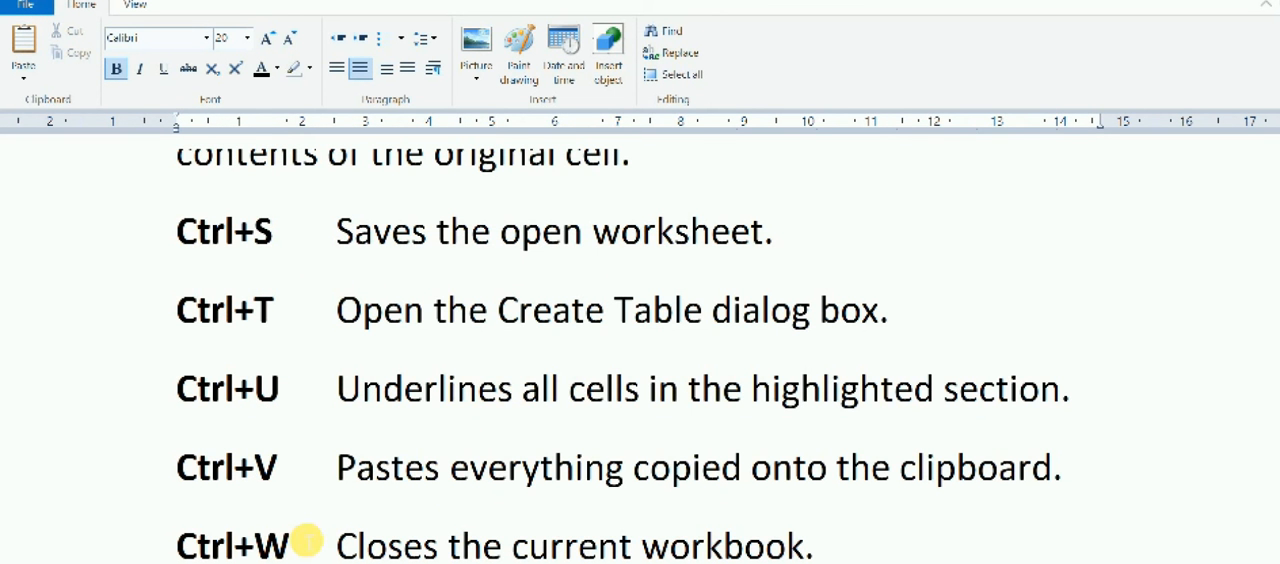
scroll(313, 535, "down", 2)
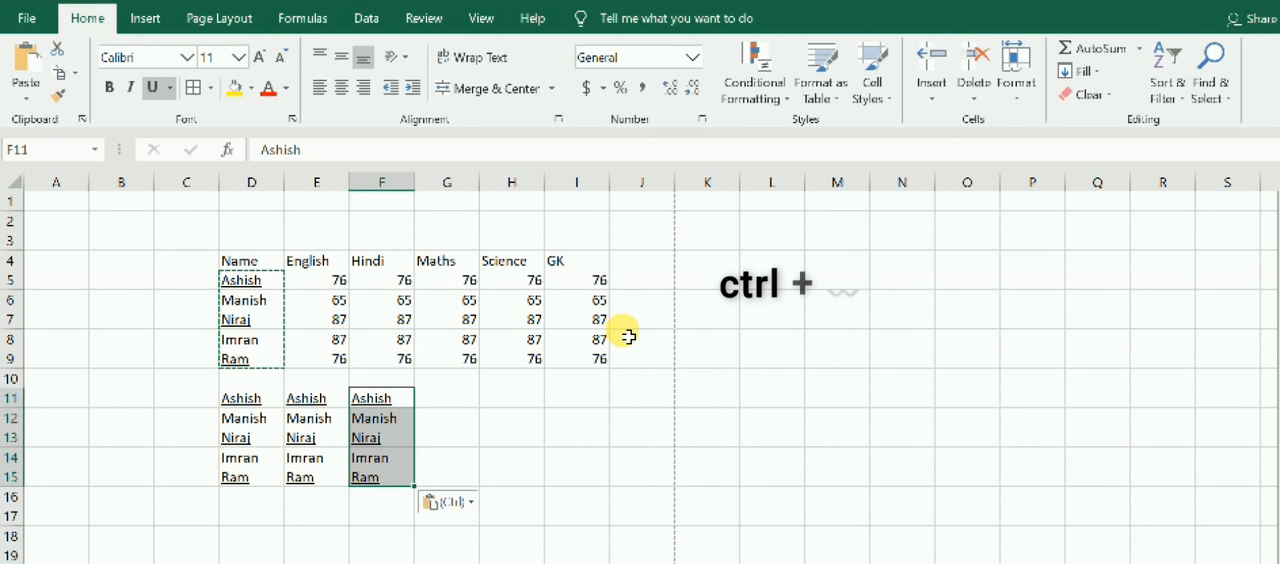
key("ctrl+w")
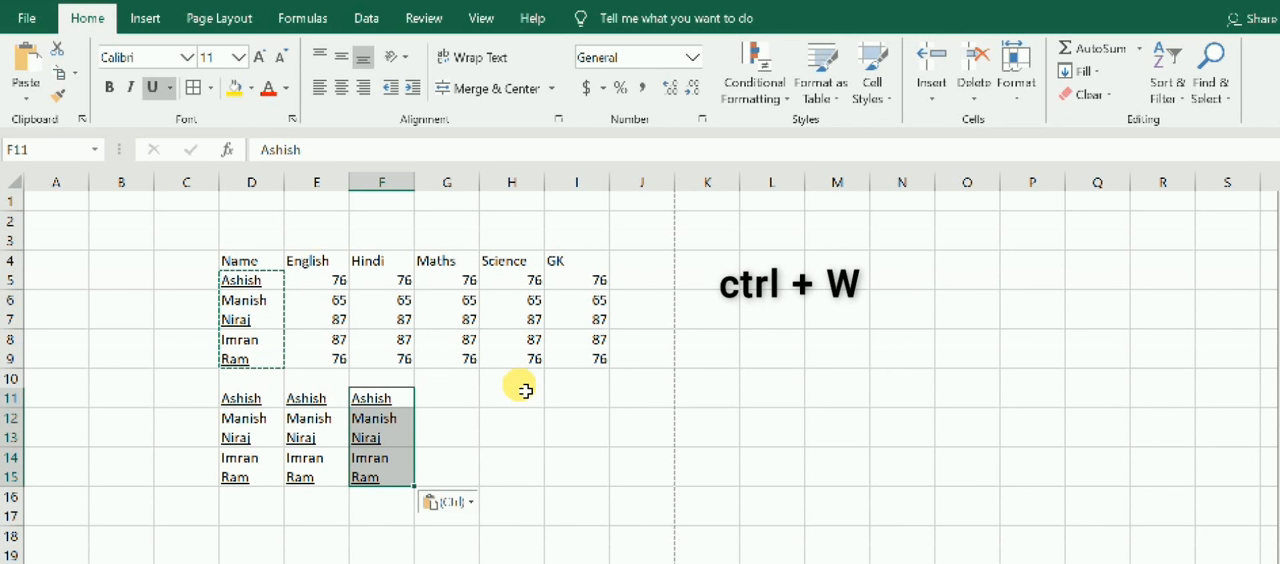
key("ctrl+w")
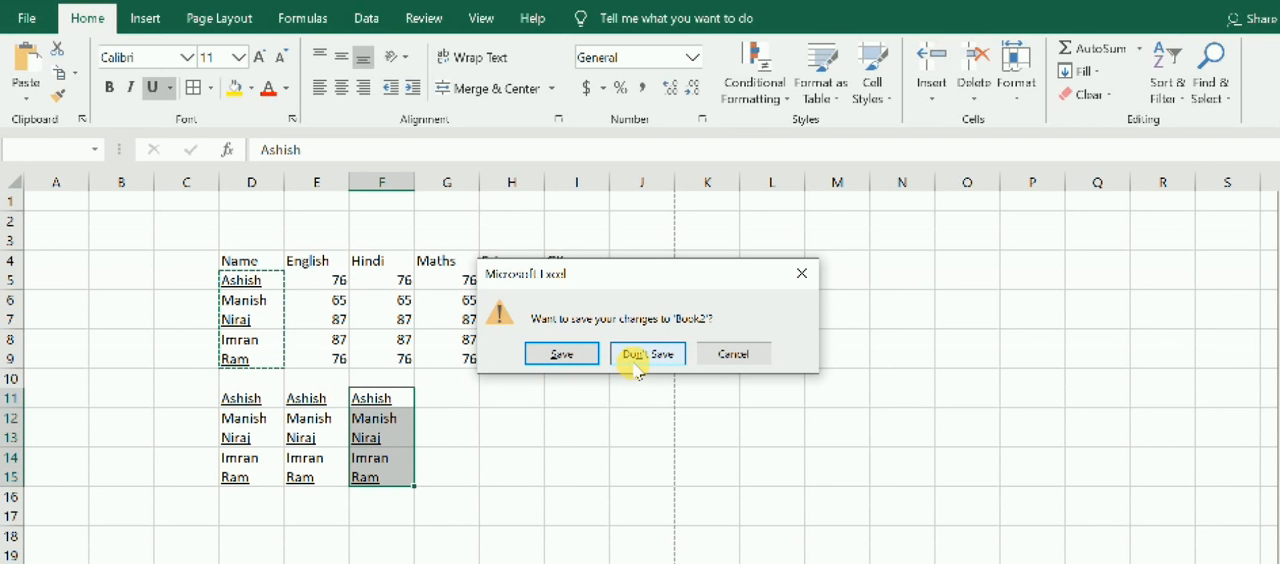
left_click(733, 355)
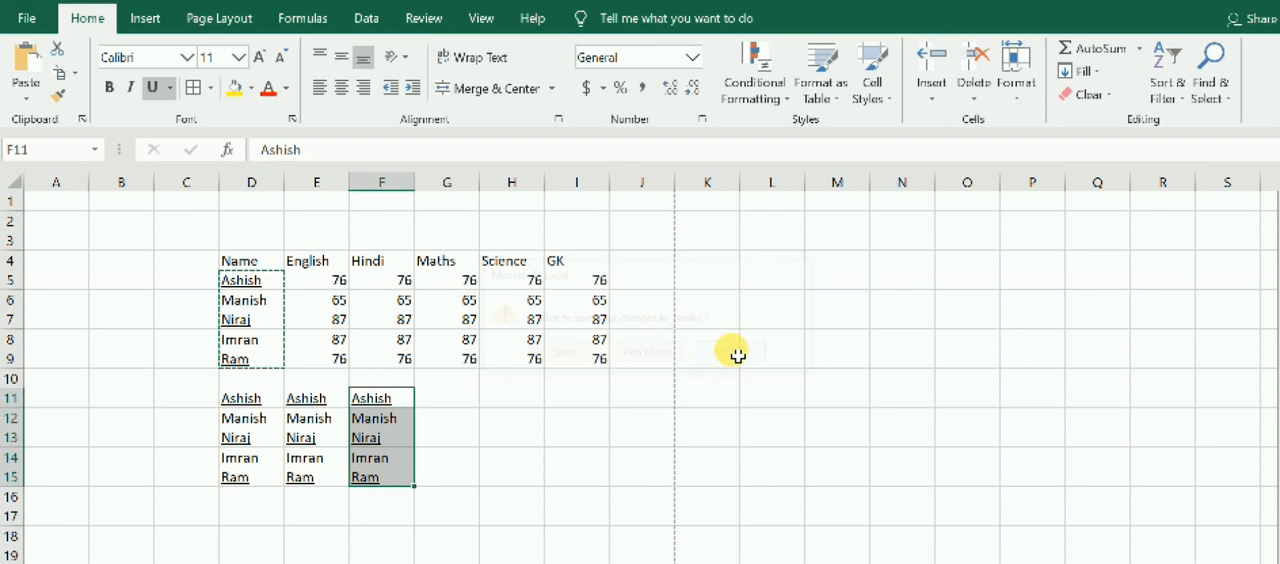
left_click(698, 479)
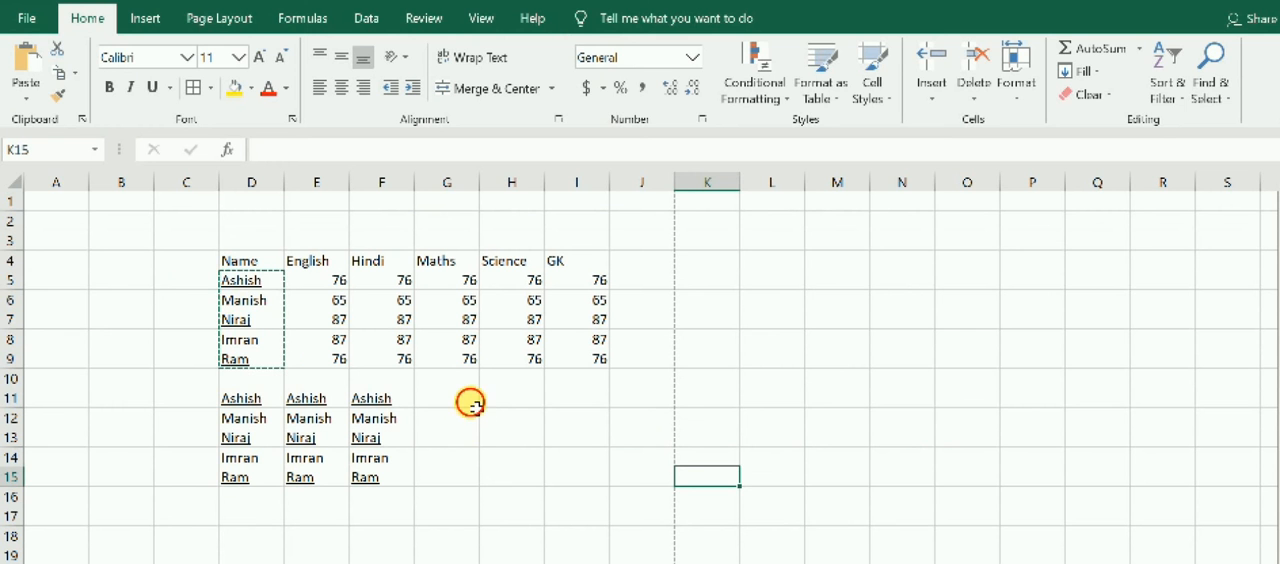
Cut the student names from D5:D9 and paste them at I11.
left_click(466, 400)
left_click_drag(495, 457, 495, 476)
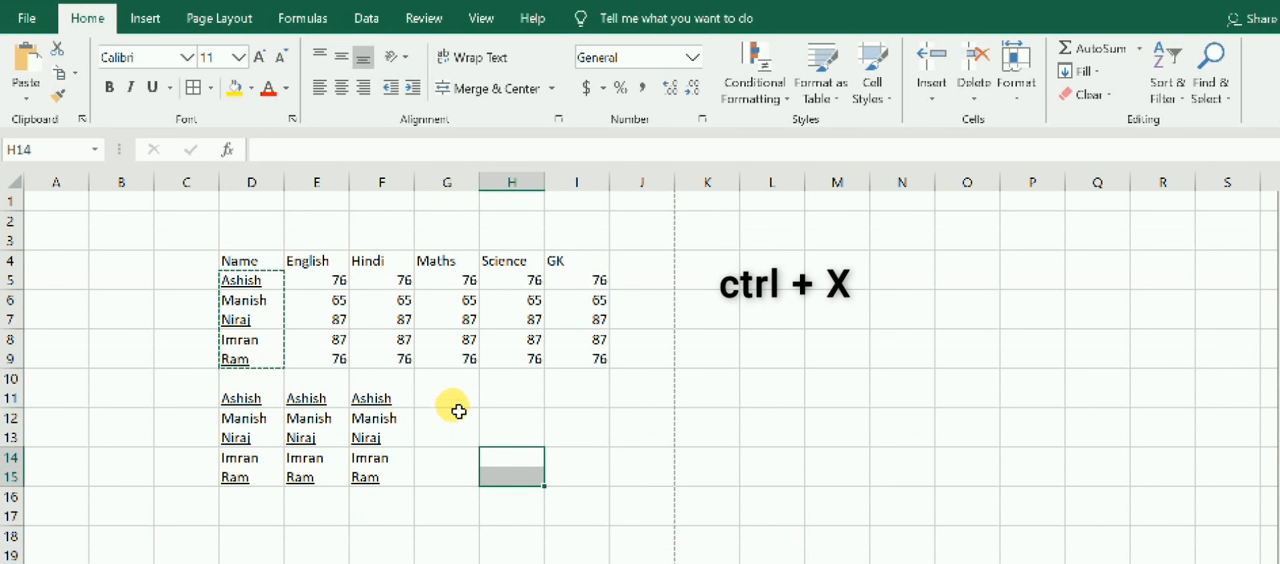
left_click(848, 302)
left_click(760, 358)
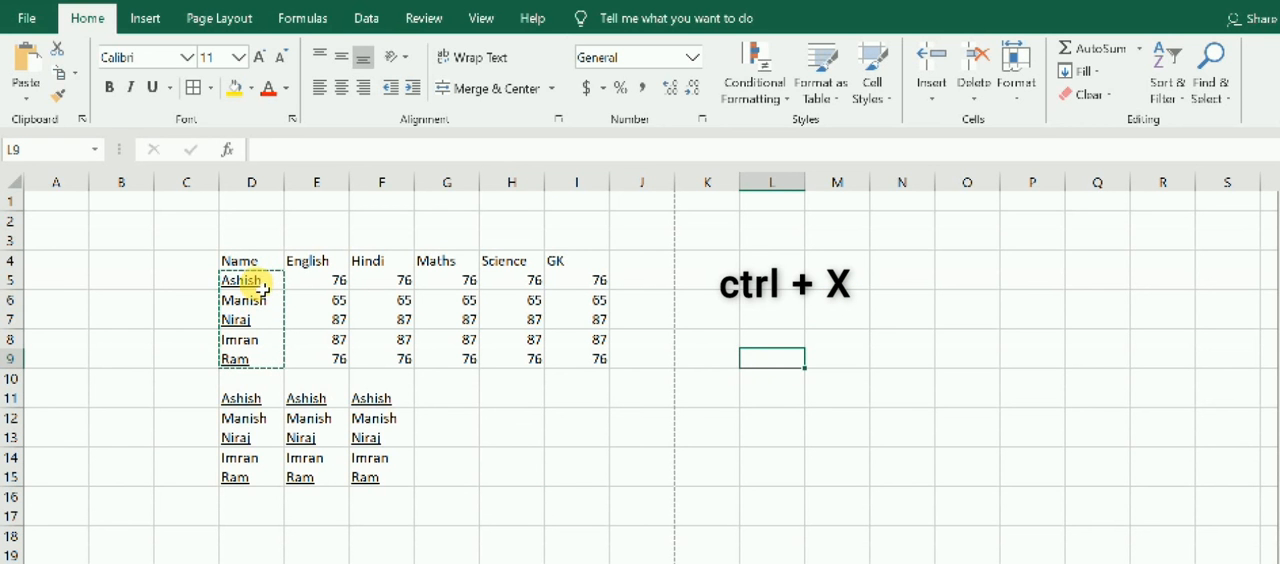
left_click_drag(260, 283, 266, 366)
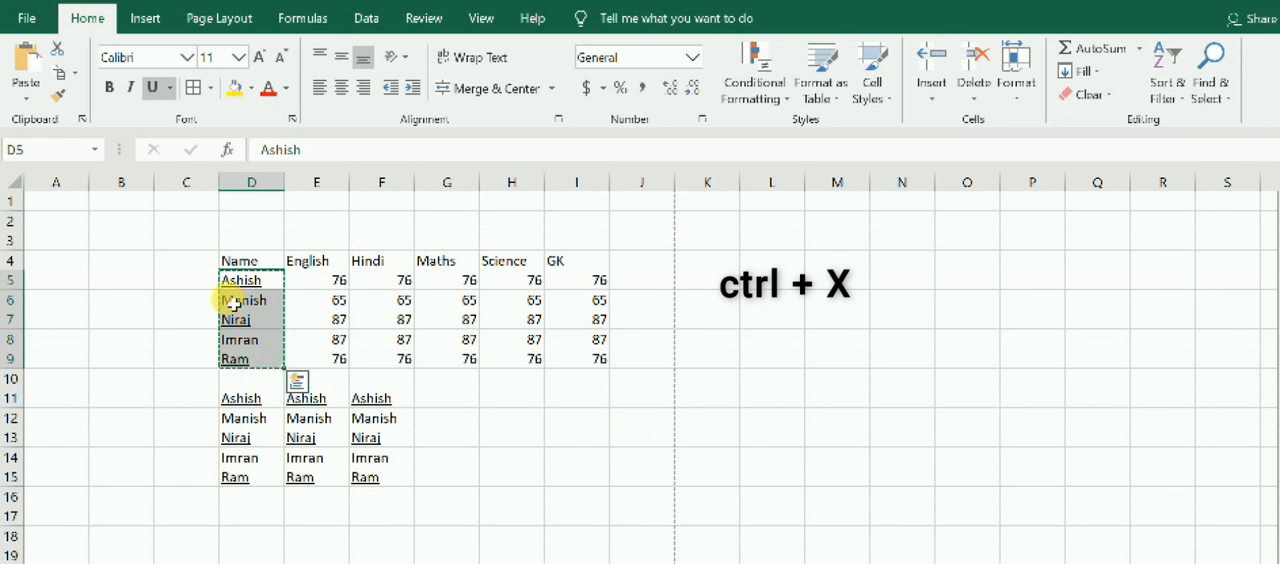
left_click(575, 405)
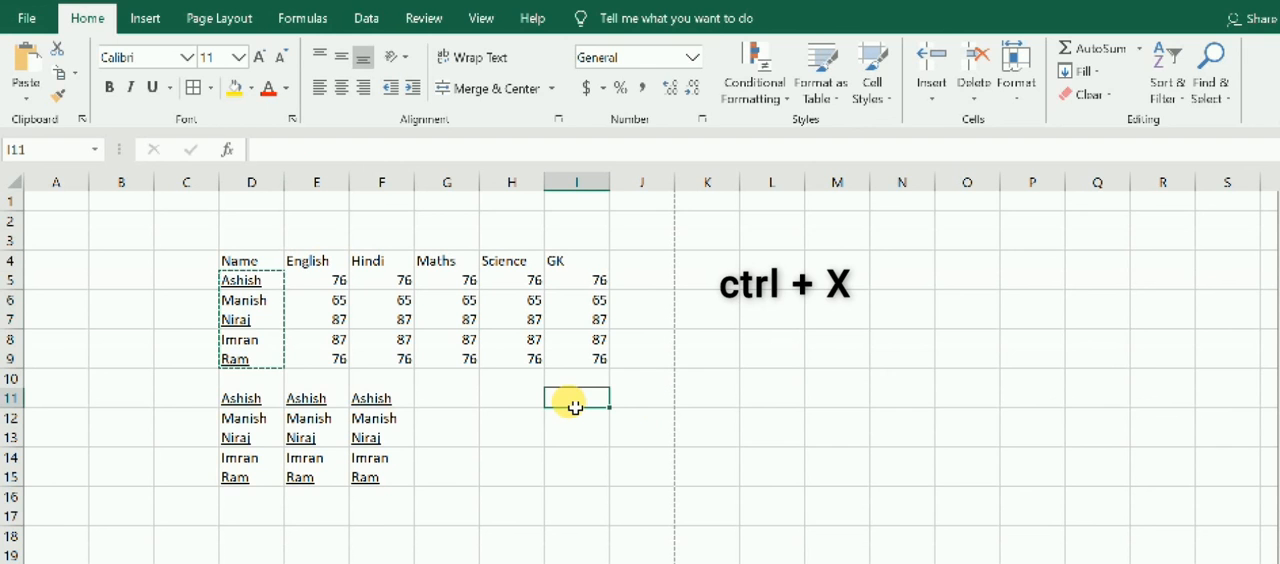
key("ctrl+v")
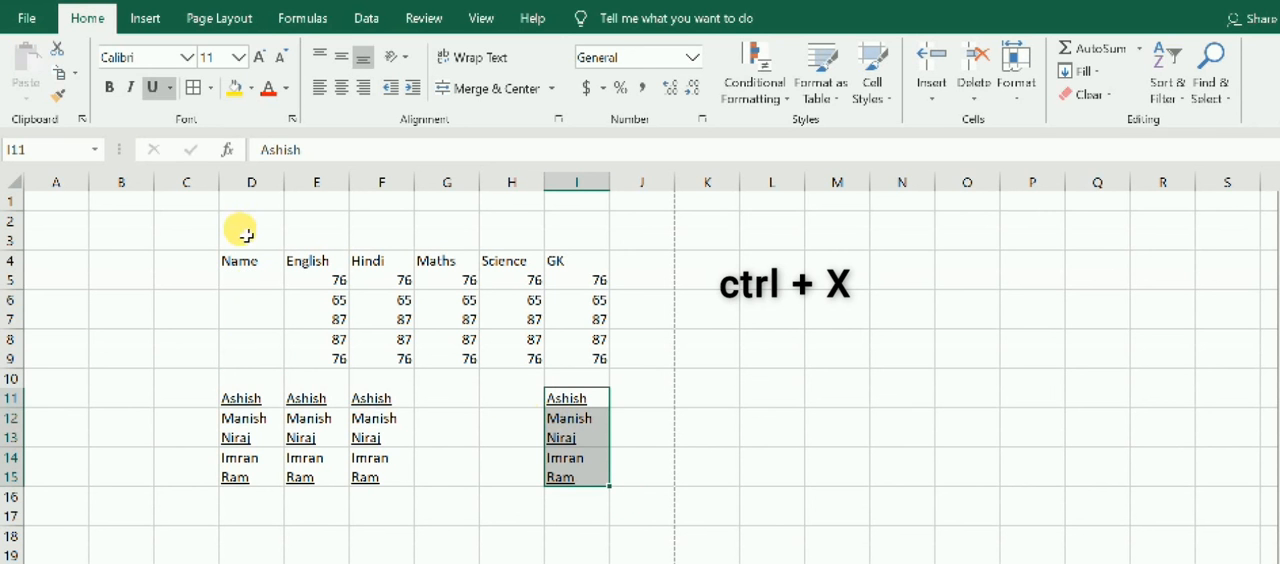
Inspect the cut source cells D5:D9, and switch to the WordPad shortcuts list to check the redo entry.
left_click_drag(251, 278, 249, 354)
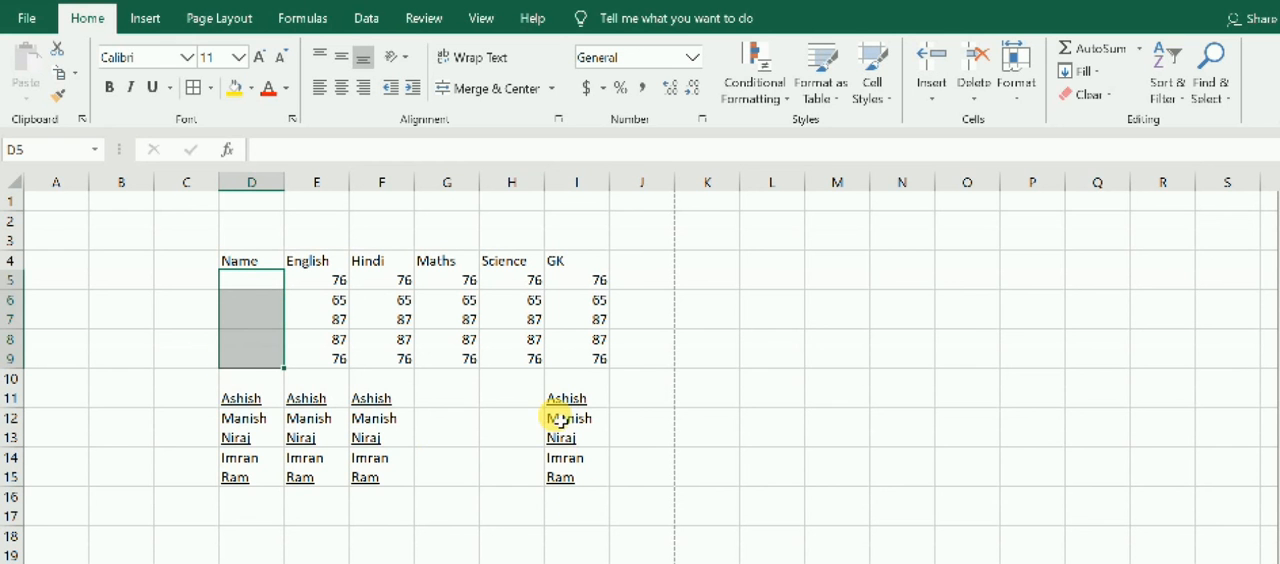
left_click(648, 402)
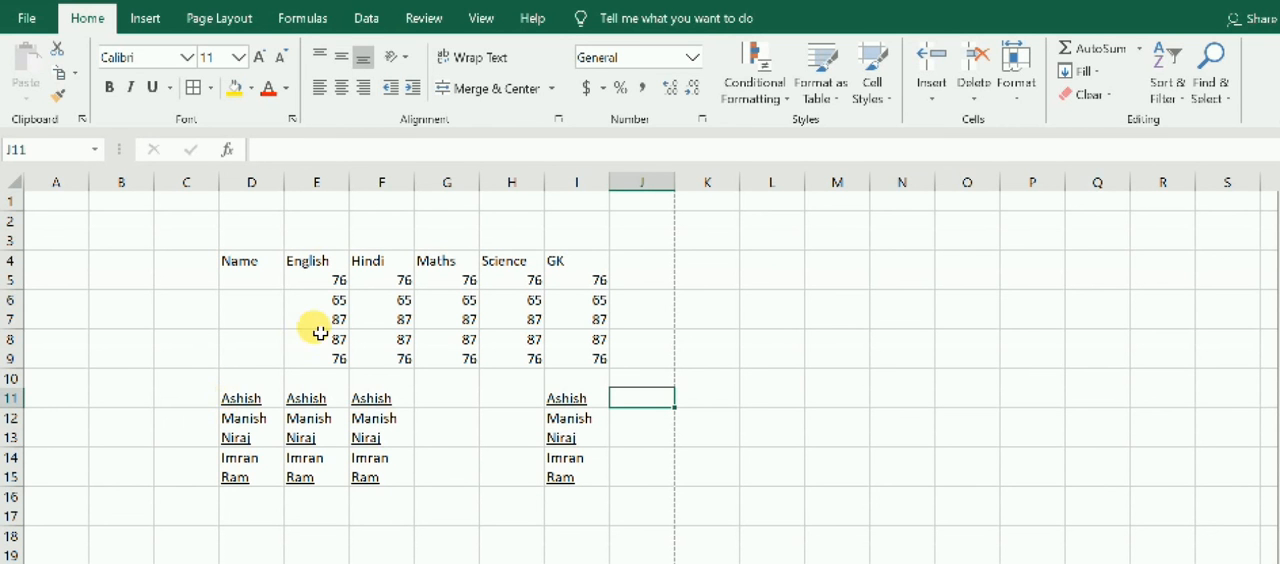
key("alt+Tab")
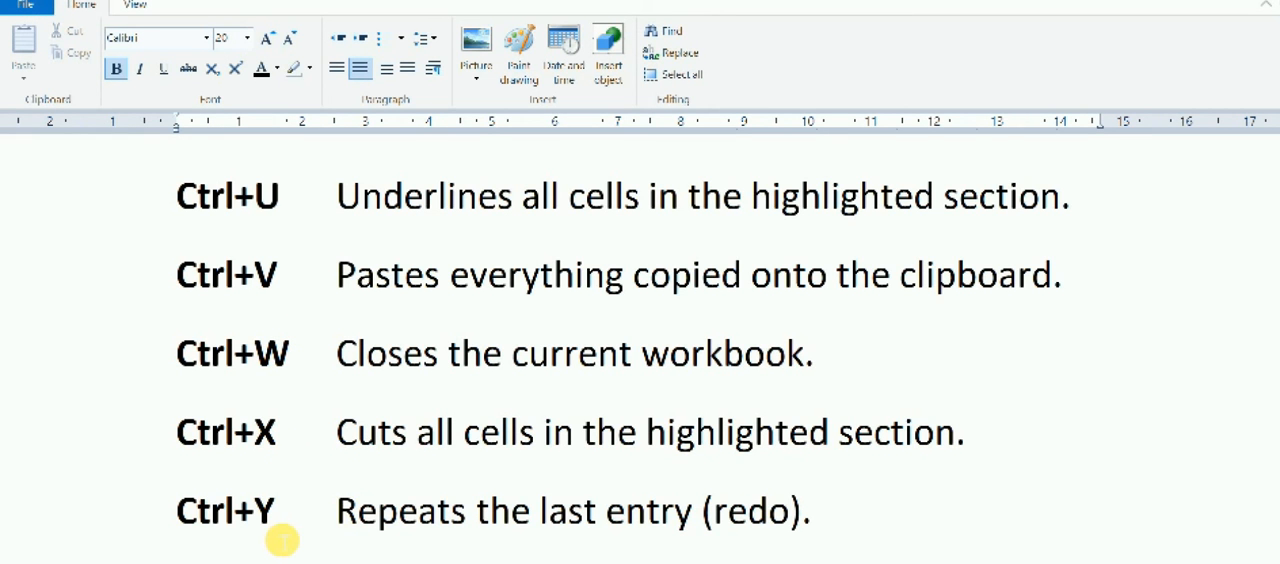
Switch back to the marks workbook in Excel and repeat the last action on the pasted name in I15.
key("alt")
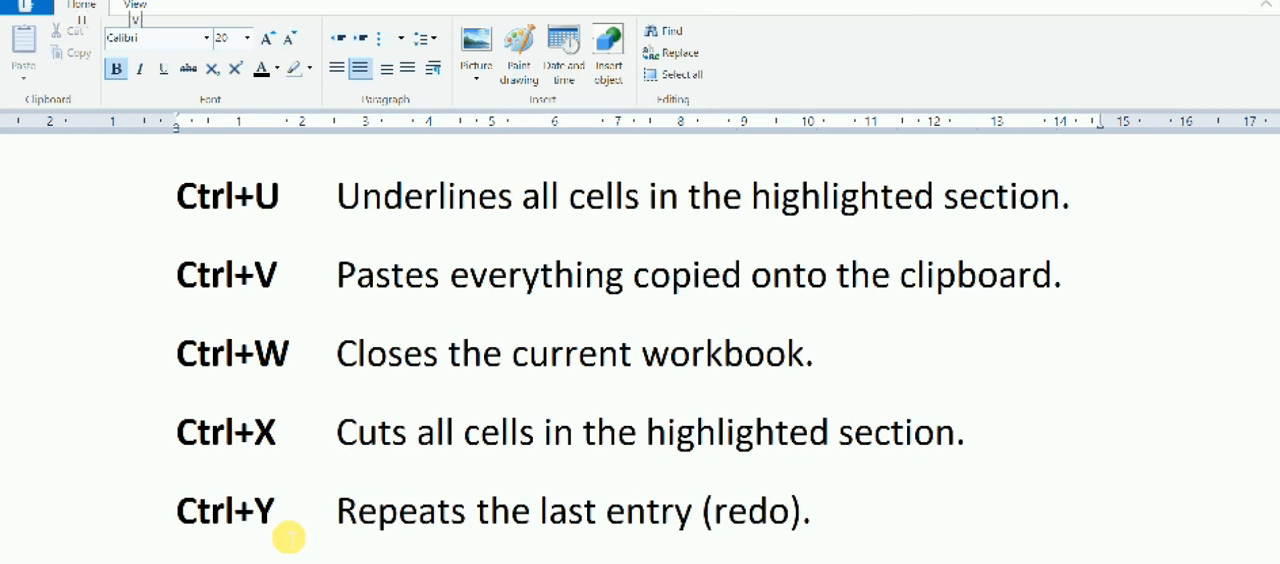
key("alt+Tab")
left_click(585, 482)
key("ctrl+y")
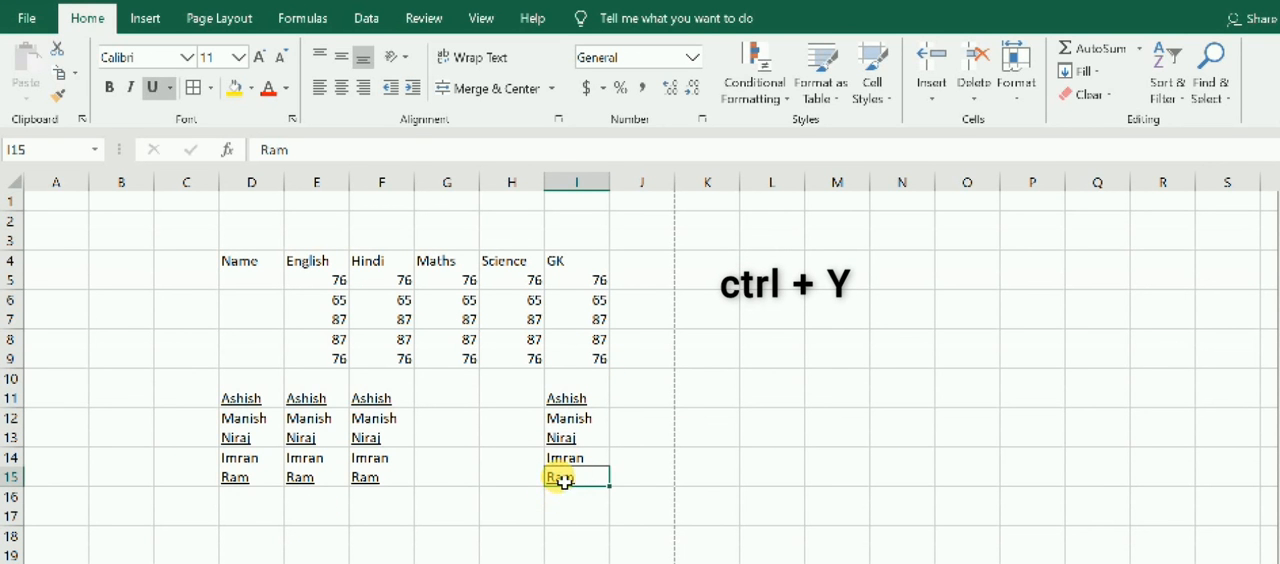
left_click(599, 360)
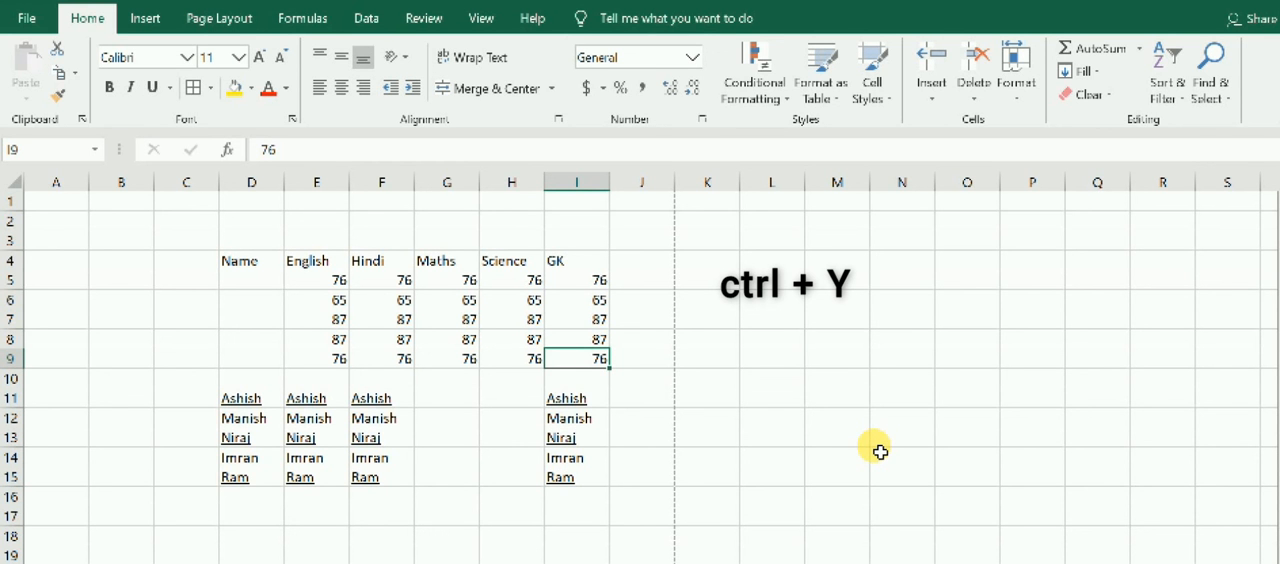
left_click(681, 499)
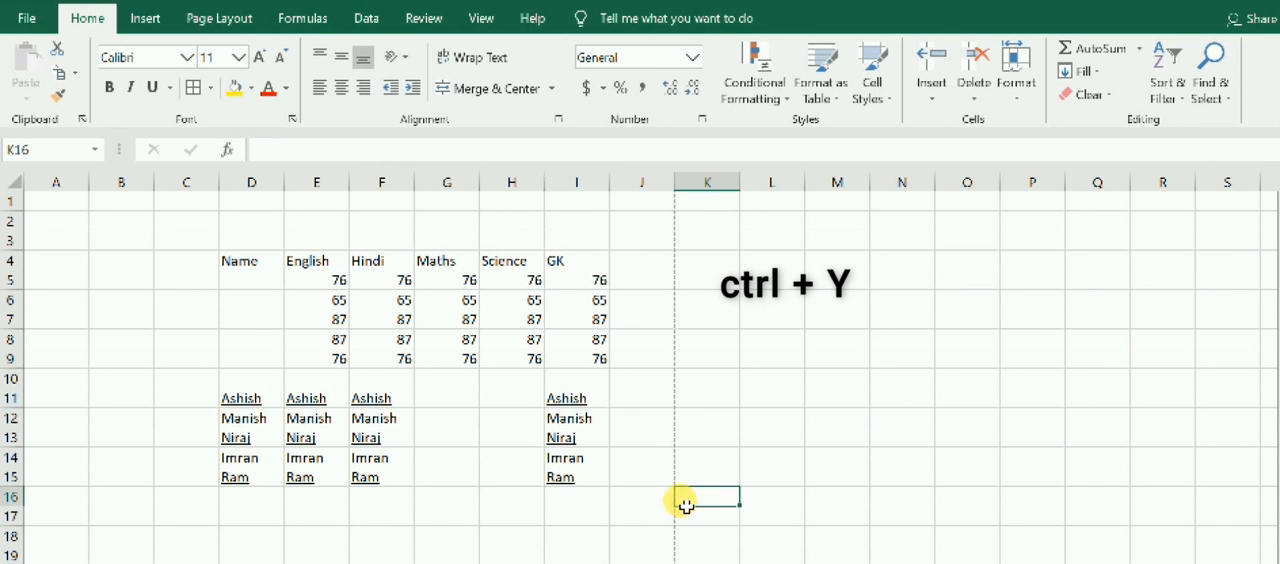
Repeat the underline formatting on the Science mark in H9, the Maths mark in G5 and the English heading in E4.
left_click(570, 399)
left_click(538, 356)
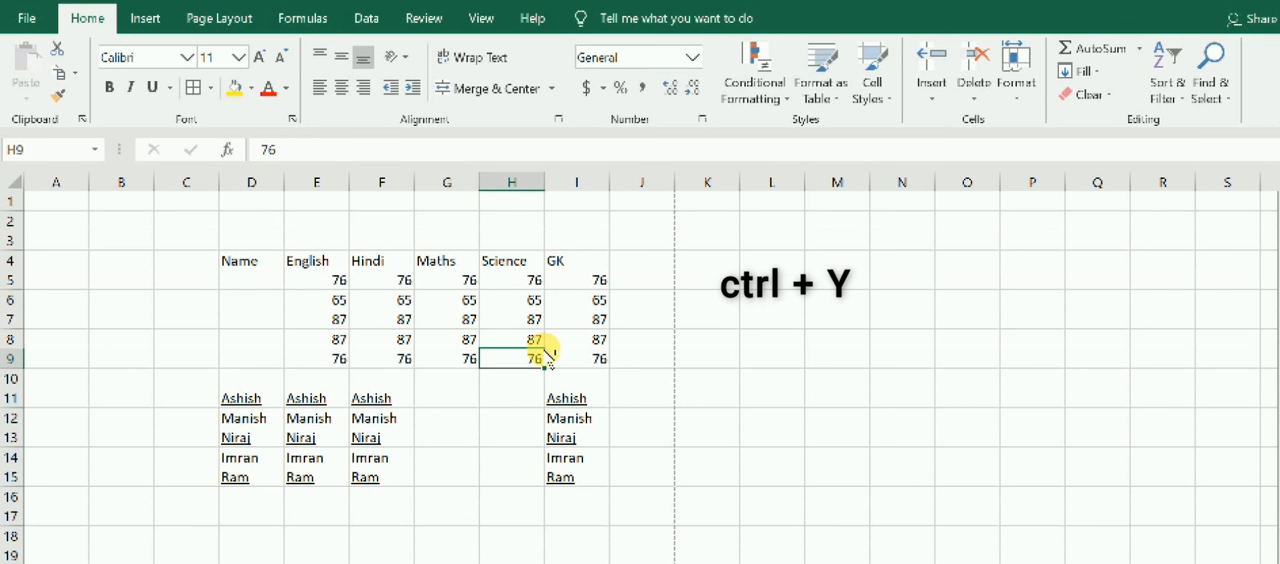
key("ctrl+y")
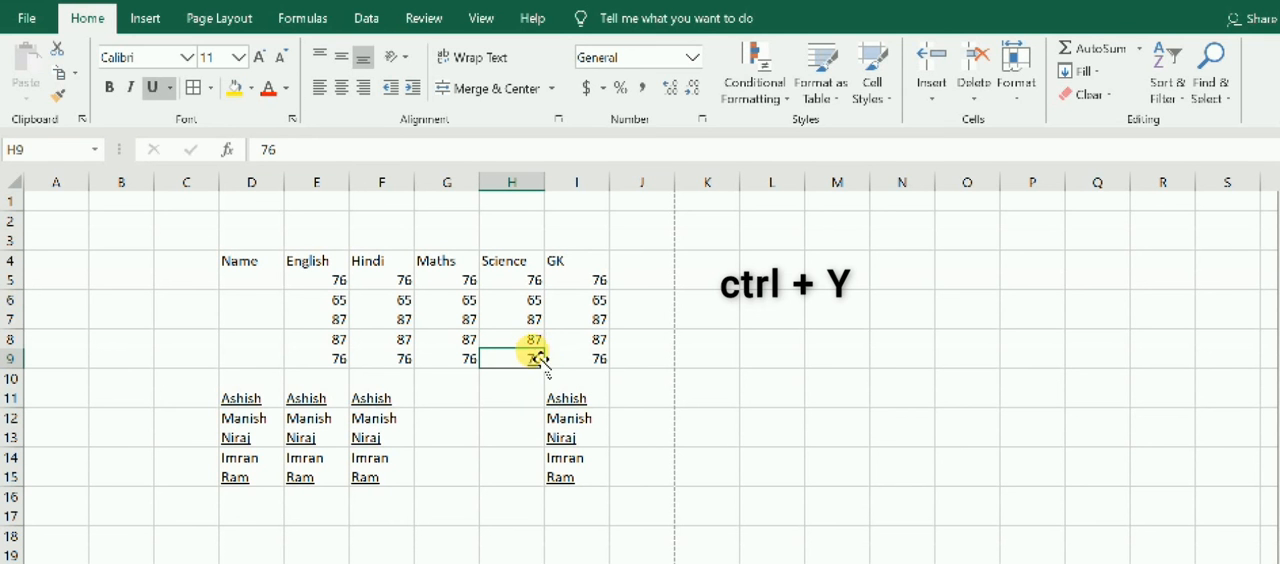
left_click(601, 278)
left_click(470, 278)
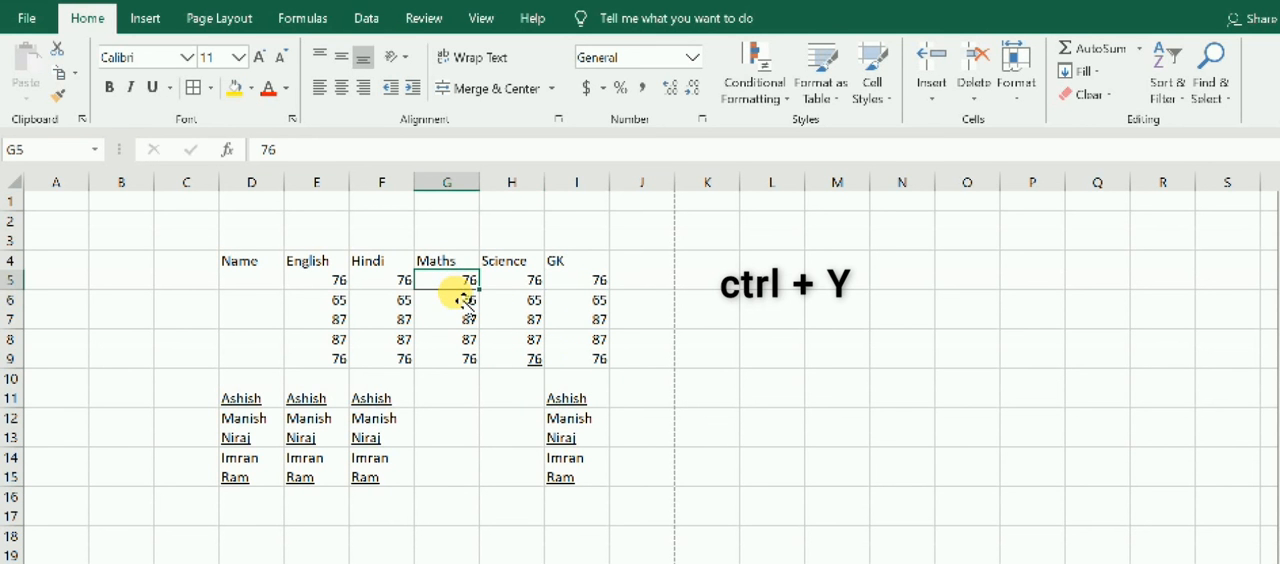
key("ctrl+y")
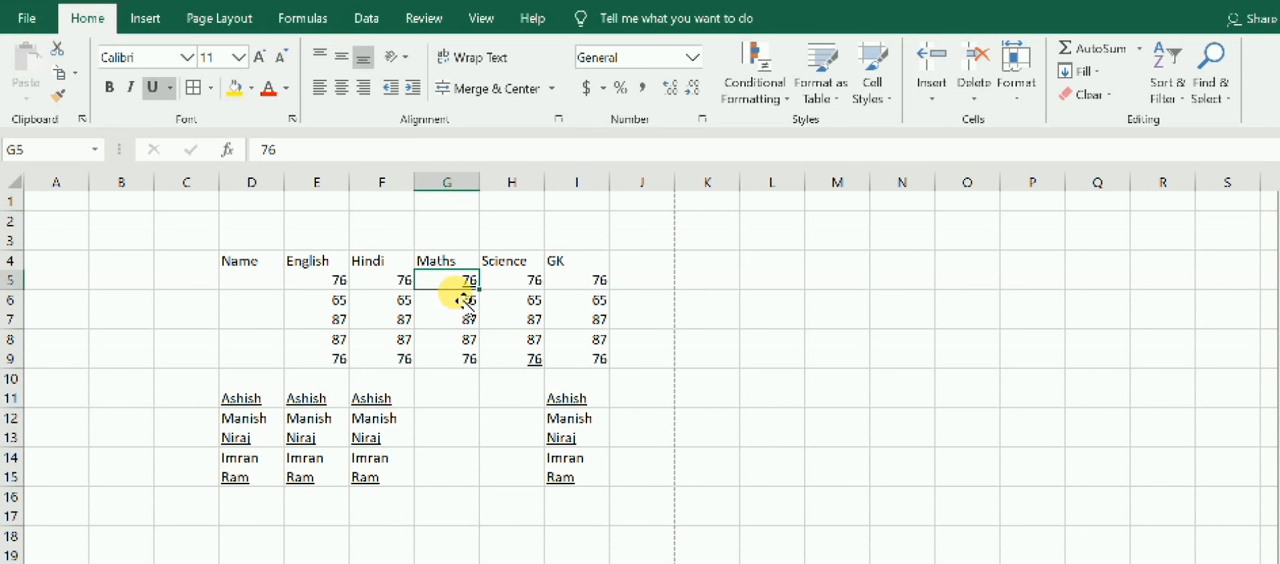
left_click(318, 262)
key("ctrl+y")
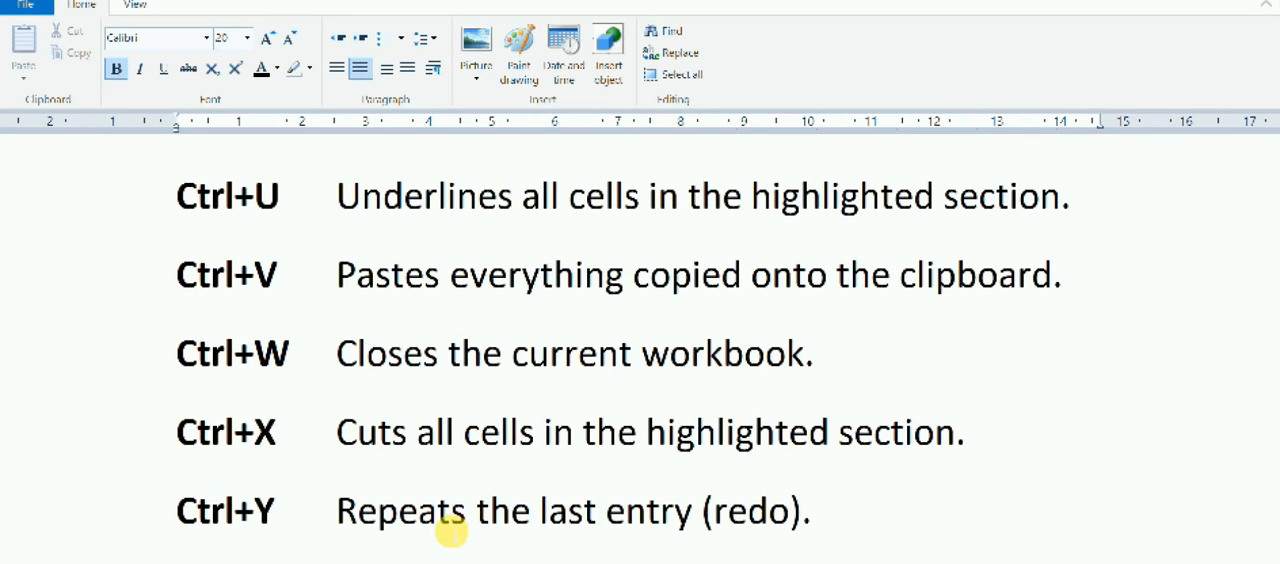
Check the next entry in the WordPad shortcuts list, and undo the last action in the Excel marks workbook.
left_click(170, 560)
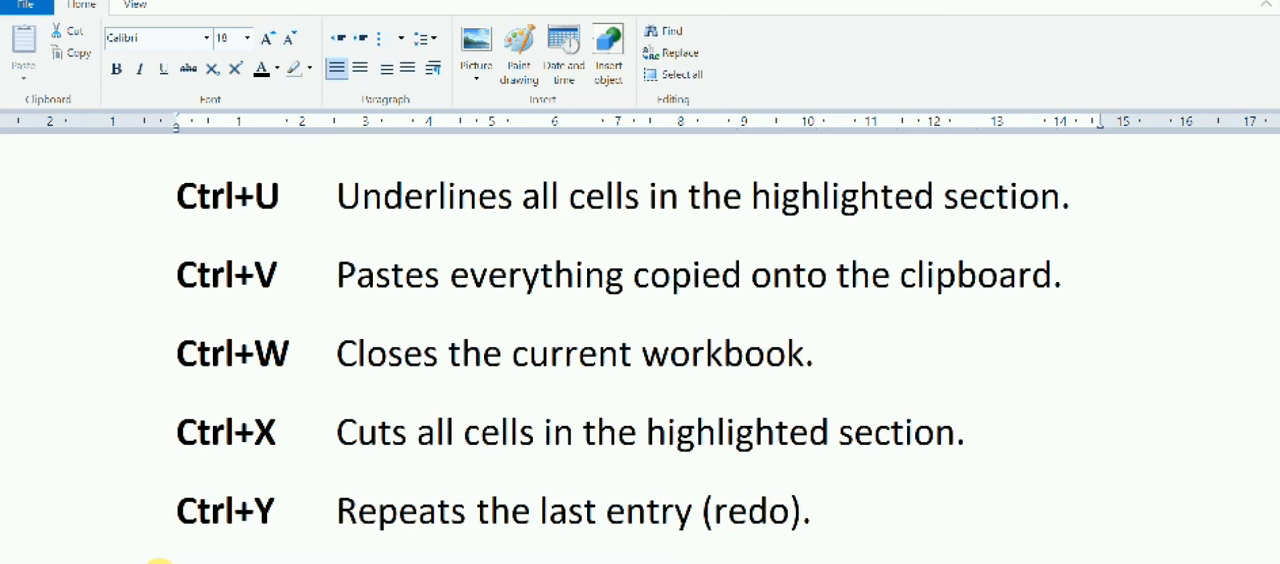
left_click(734, 562)
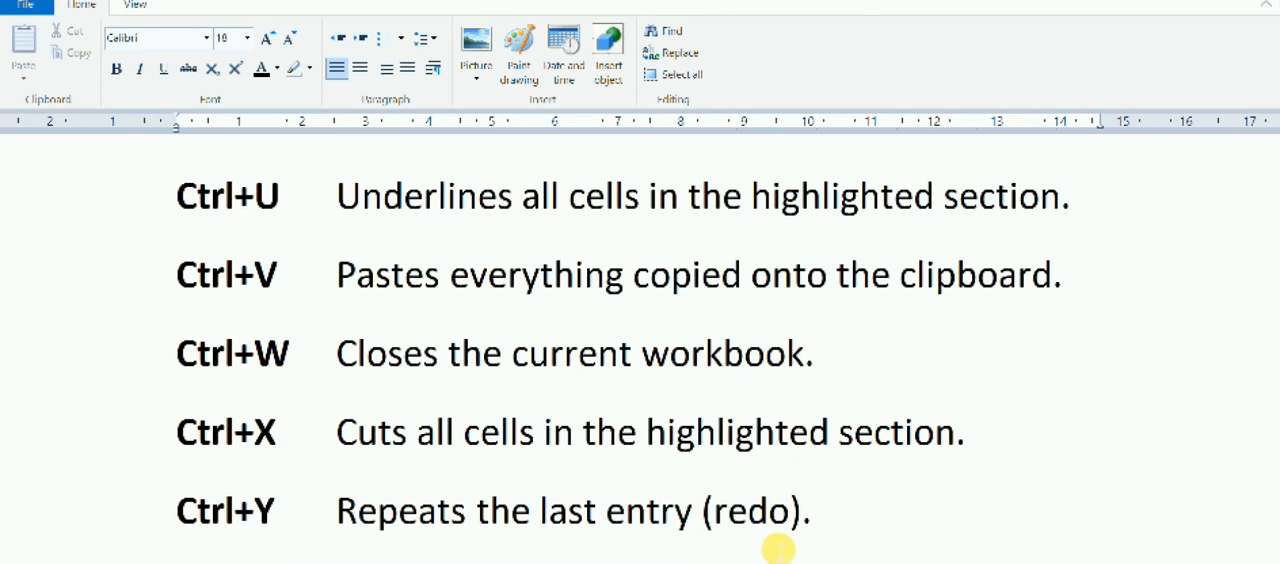
scroll(778, 549, "down", 1)
scroll(640, 340, "down", 1)
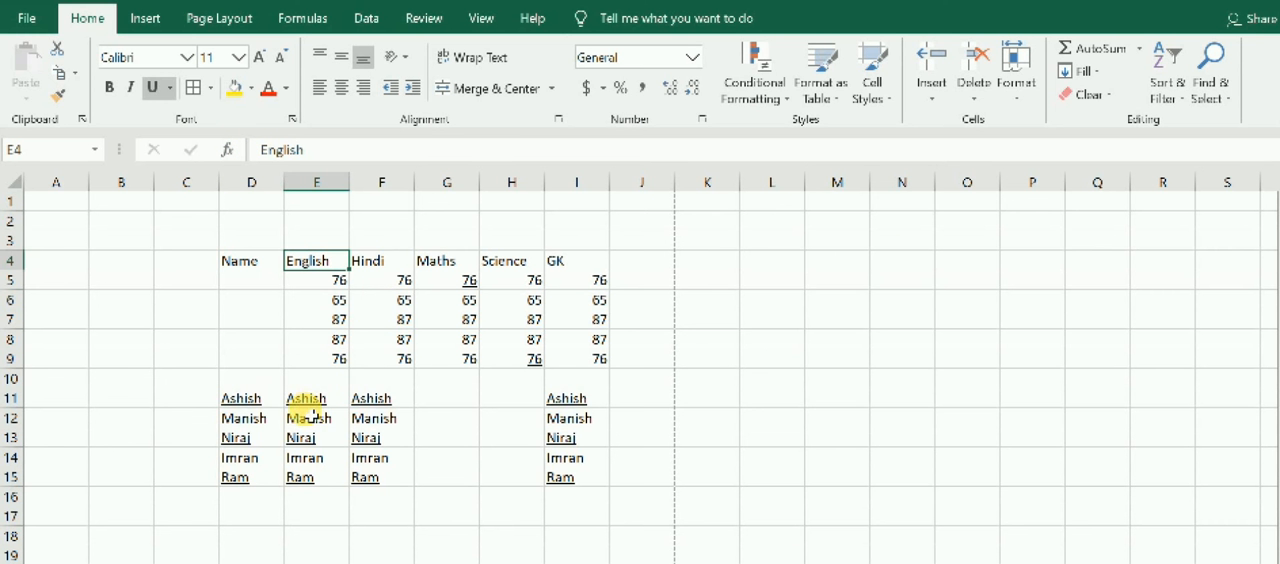
key("ctrl+z")
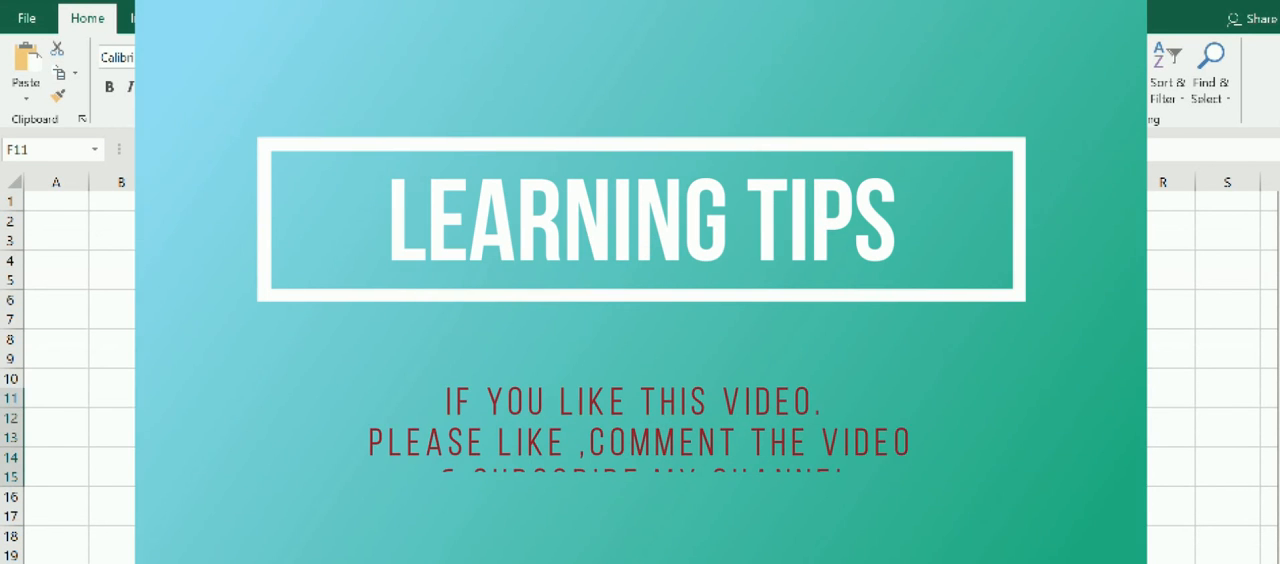
left_click(512, 457)
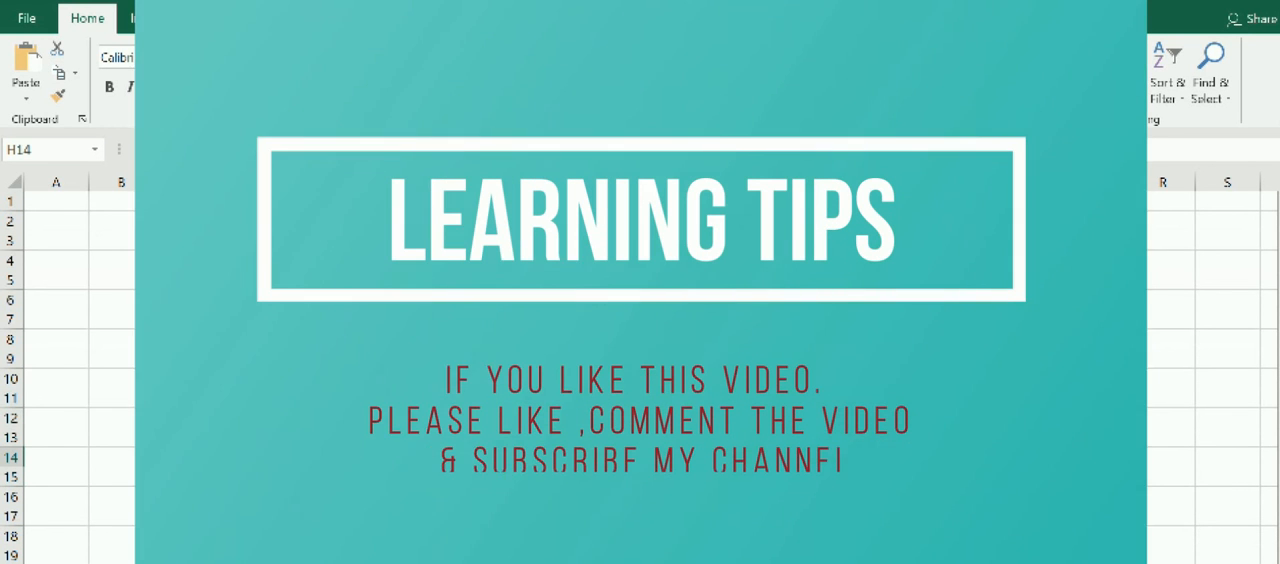